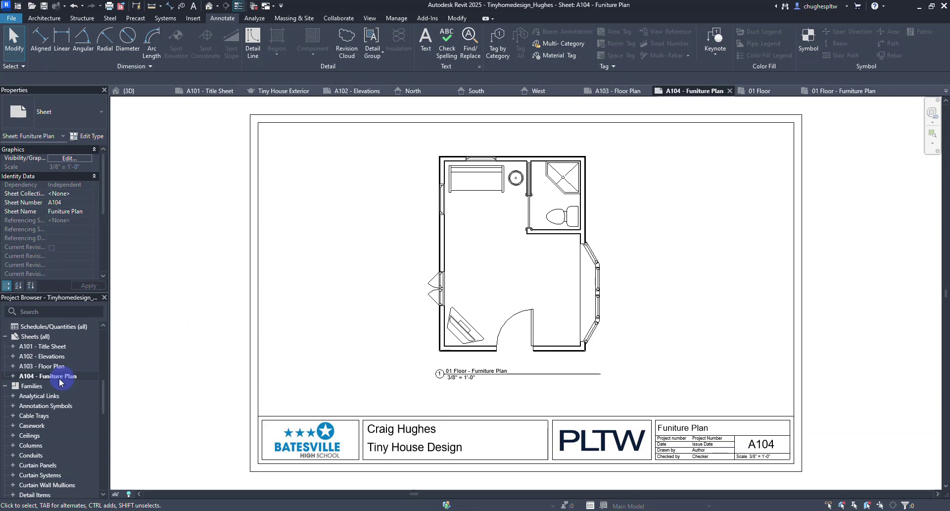
Create new sheet A105 using the default titleblock
scroll(54, 374, up, 1)
right_click(36, 352)
click(58, 355)
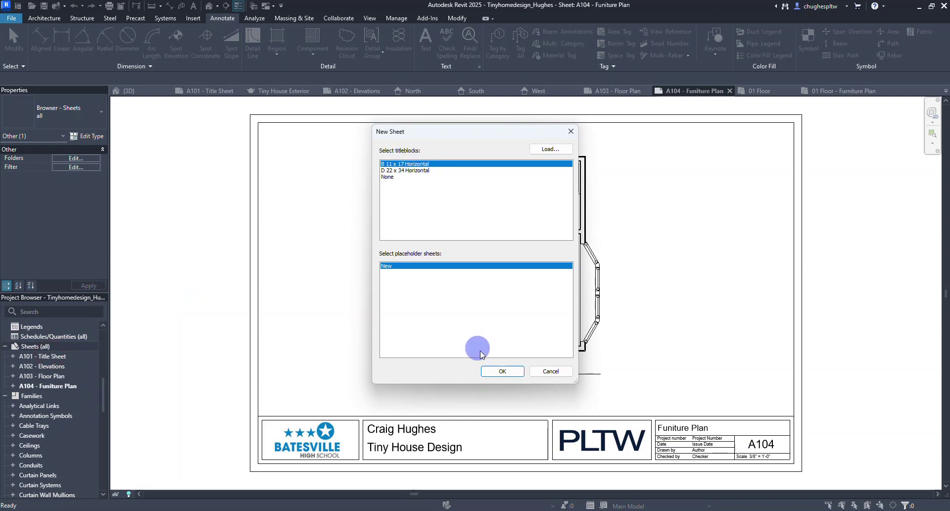
click(499, 374)
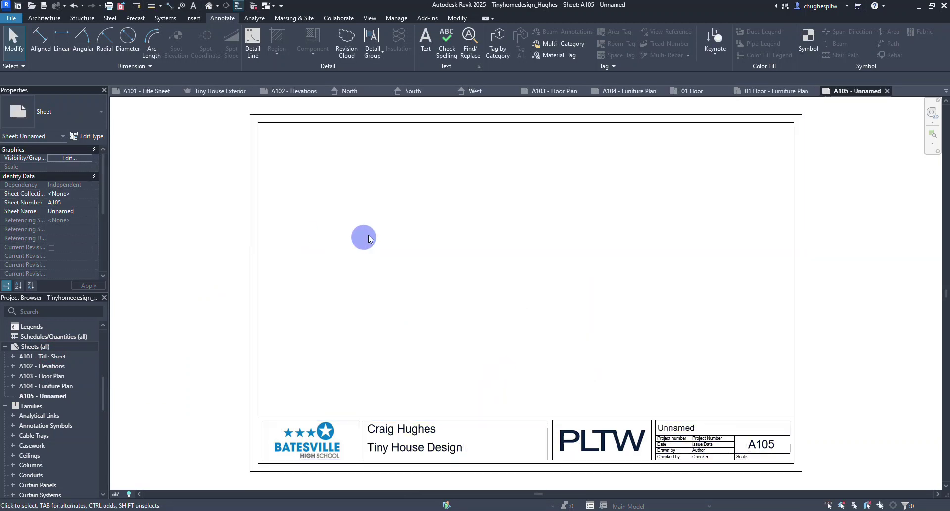
Rename sheet A105 to 'Sections'
right_click(61, 398)
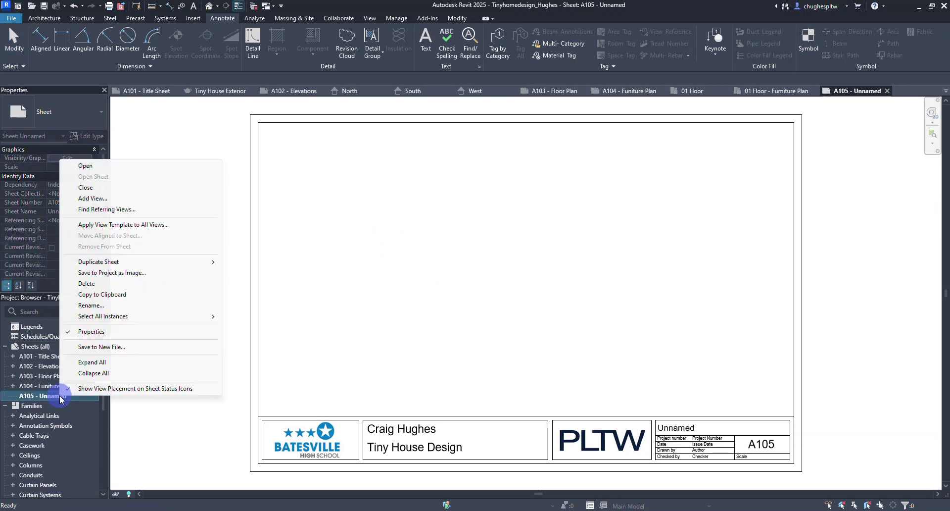
click(92, 306)
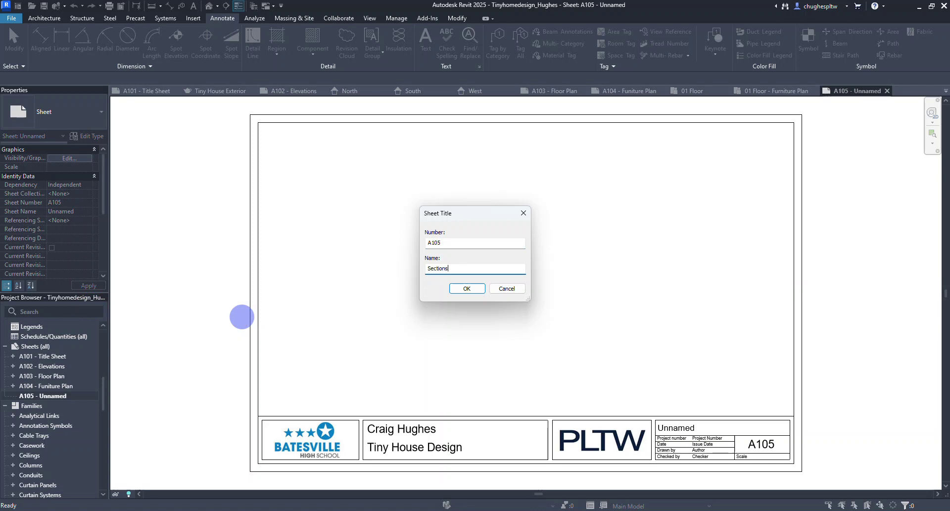
key(Return)
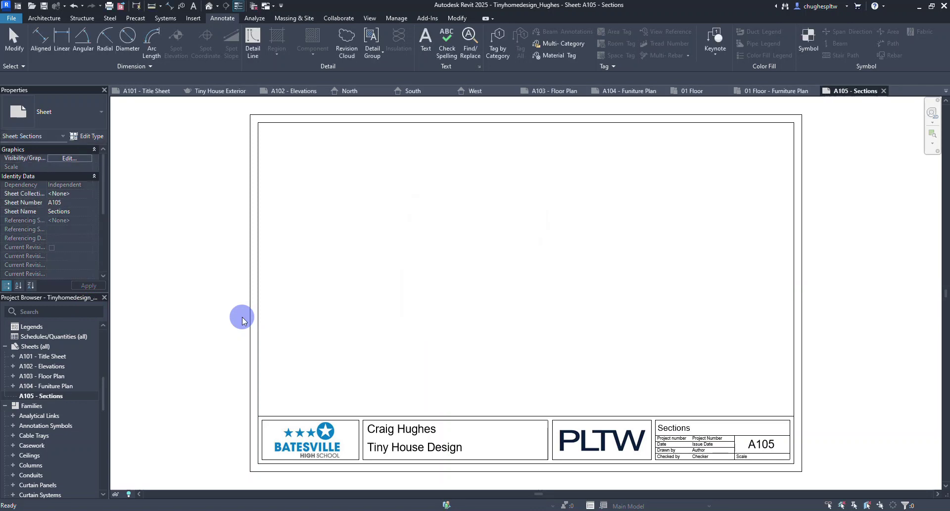
On the 01 Floor plan, draw a section line across the left exterior wall
scroll(71, 363, up, 5)
scroll(71, 367, up, 3)
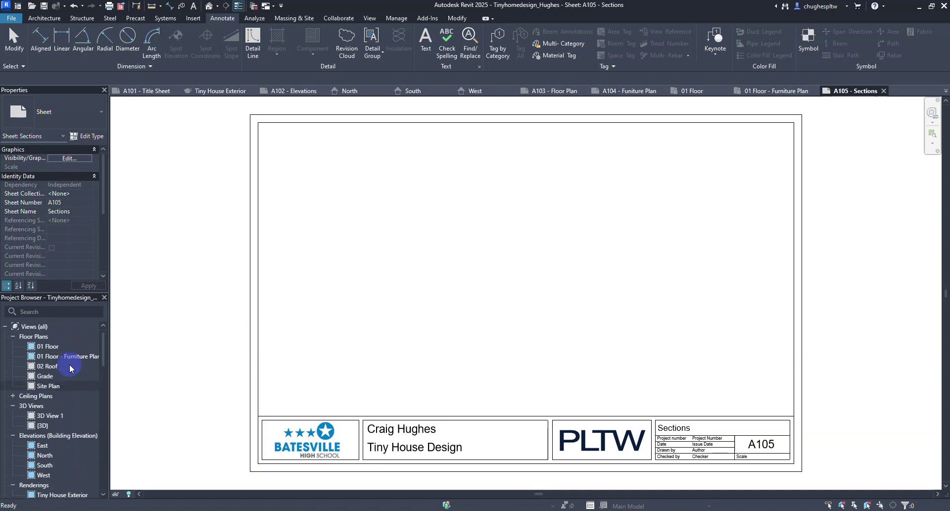
double_click(48, 346)
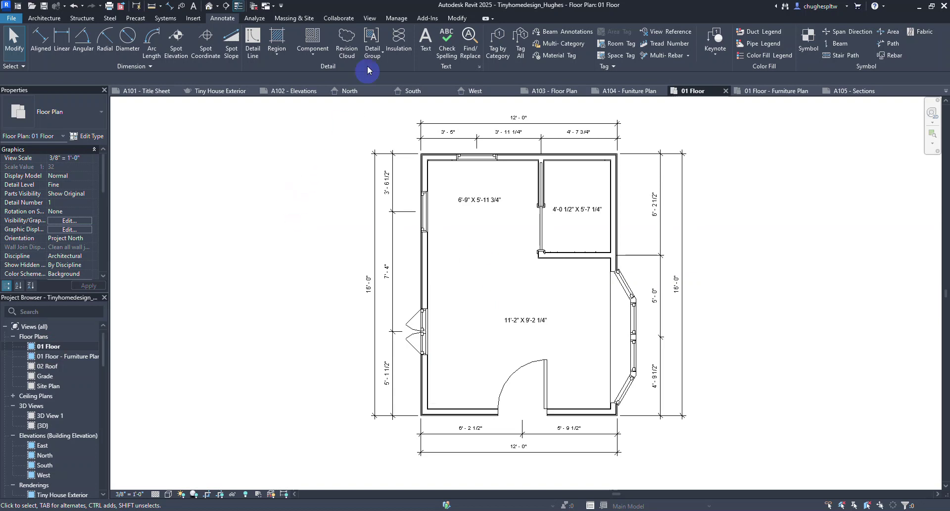
click(369, 18)
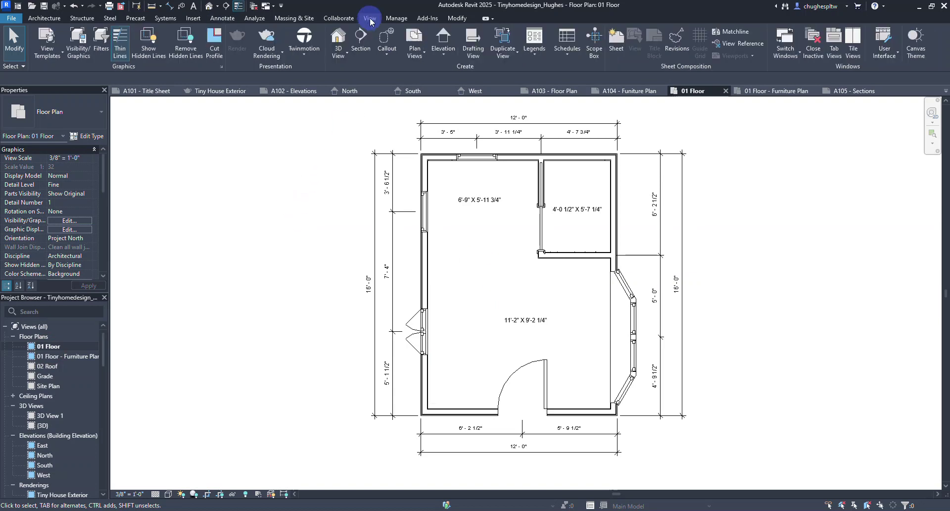
click(363, 46)
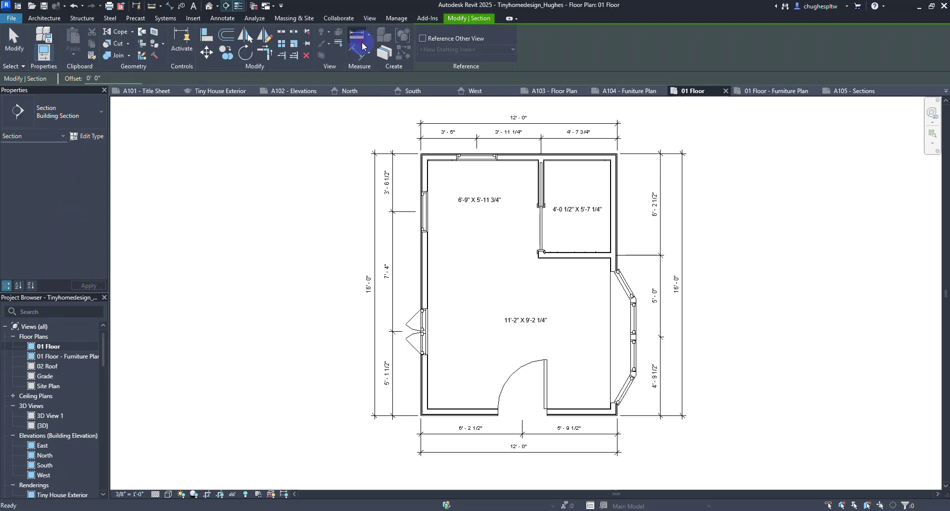
scroll(410, 243, up, 4)
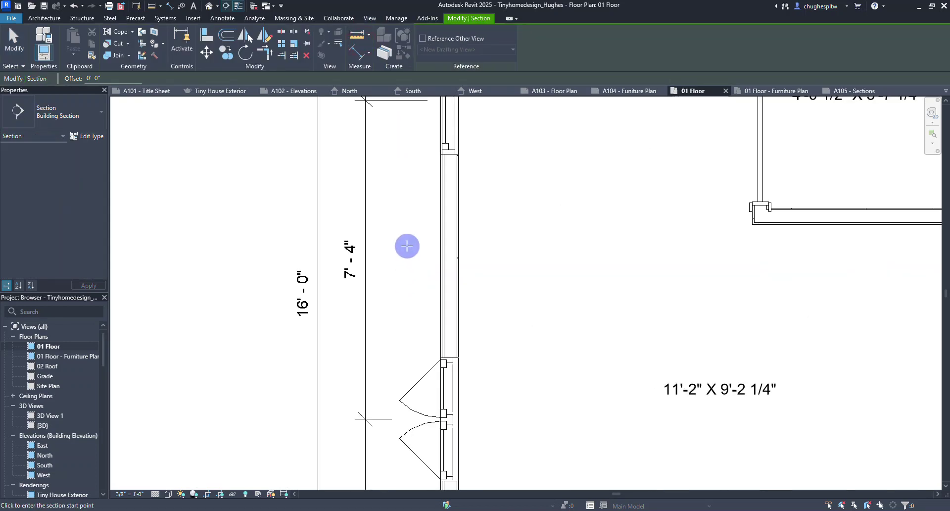
scroll(401, 249, down, 2)
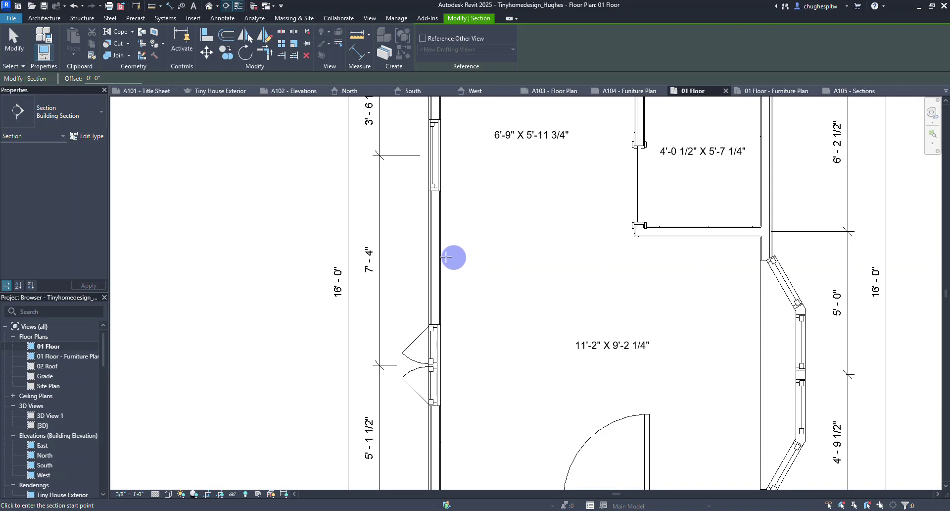
scroll(436, 267, down, 1)
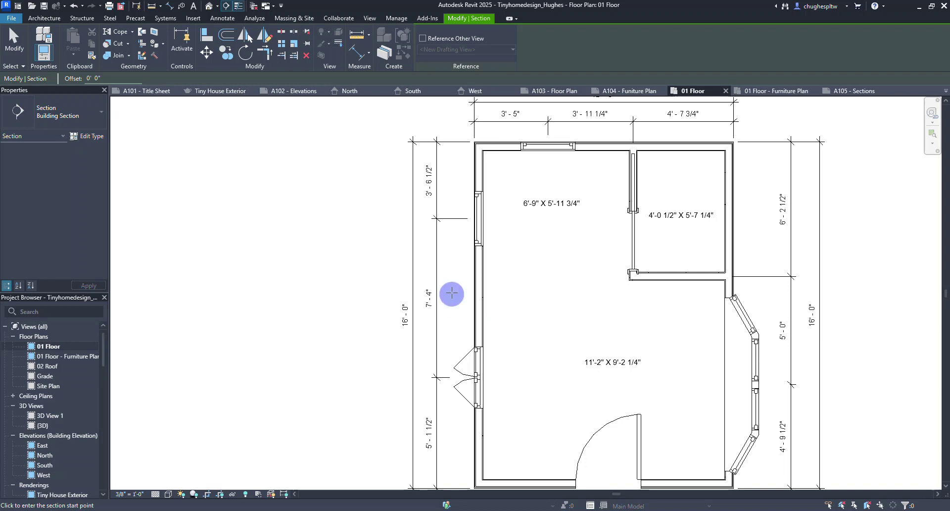
click(452, 293)
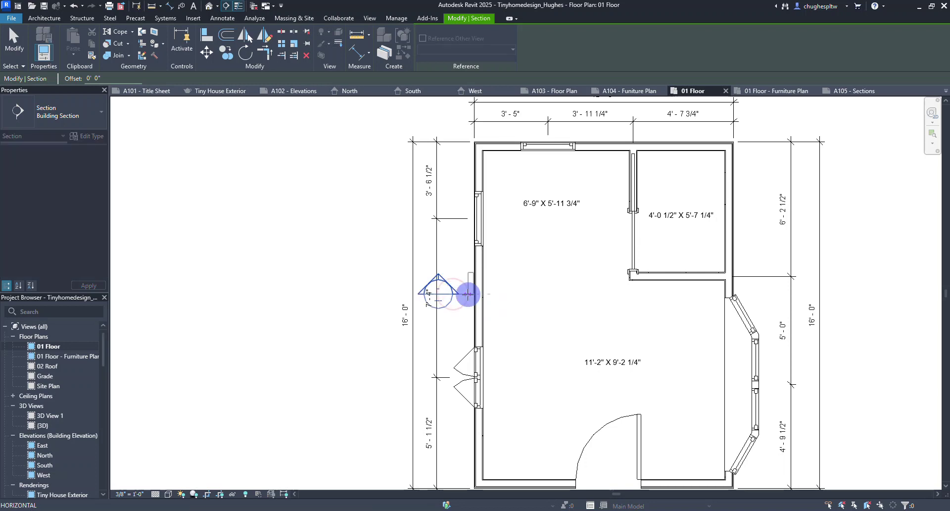
click(507, 295)
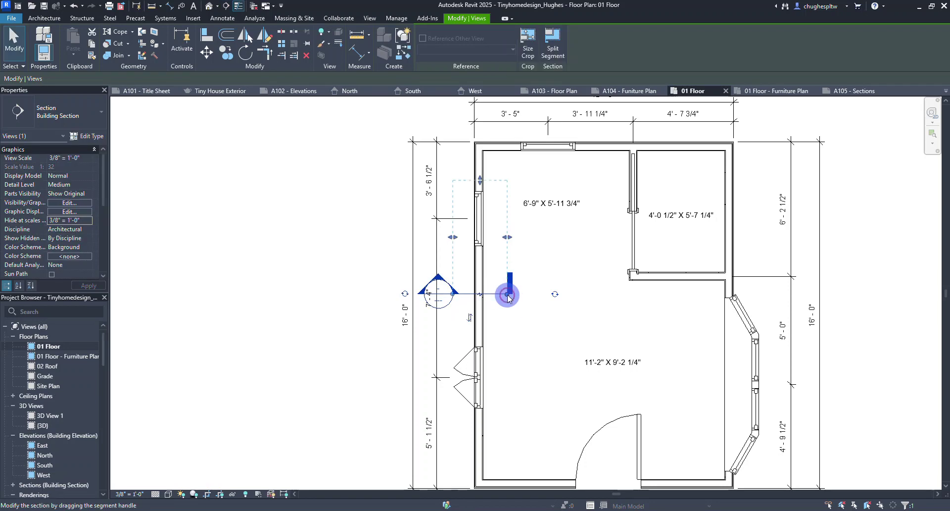
scroll(500, 279, up, 4)
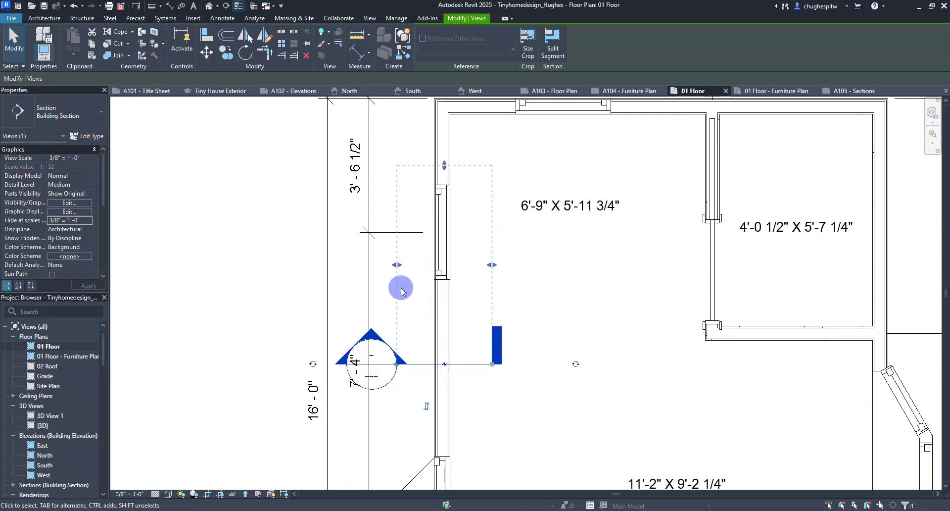
scroll(45, 379, down, 3)
scroll(47, 378, down, 1)
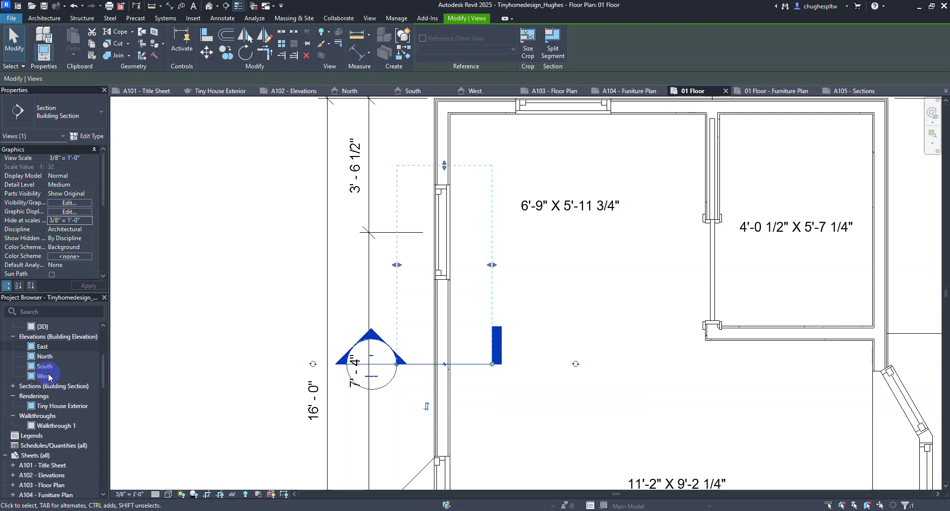
Change the new Section 1 to the Wall Section type
click(13, 386)
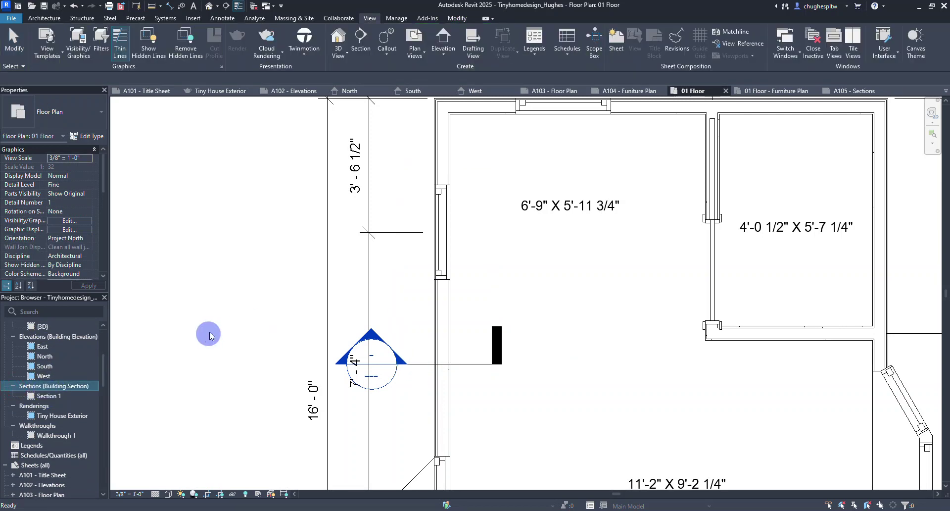
right_click(209, 332)
click(232, 40)
right_click(218, 256)
click(225, 258)
click(384, 345)
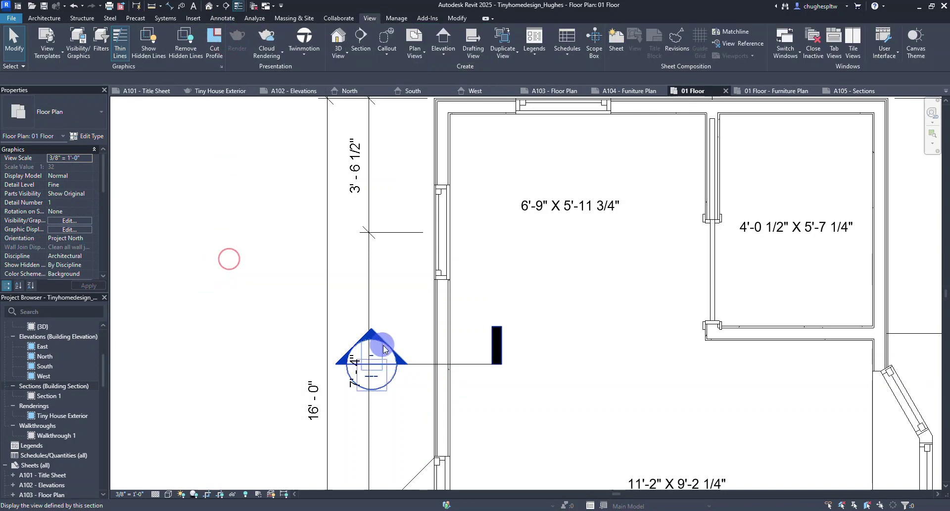
click(424, 364)
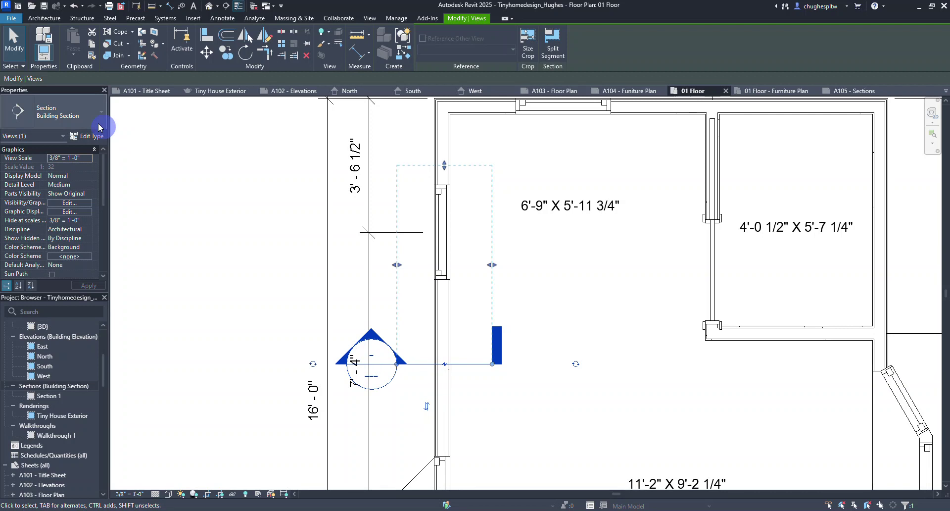
click(77, 116)
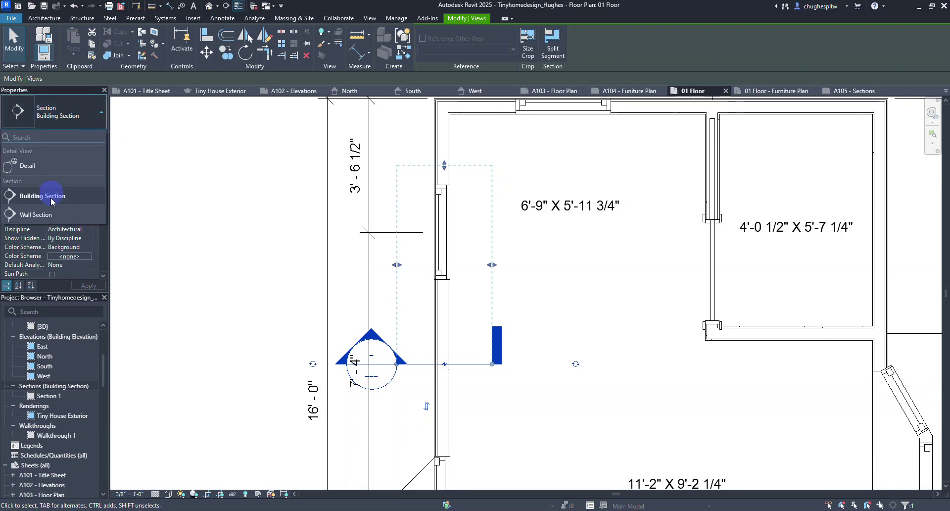
click(52, 215)
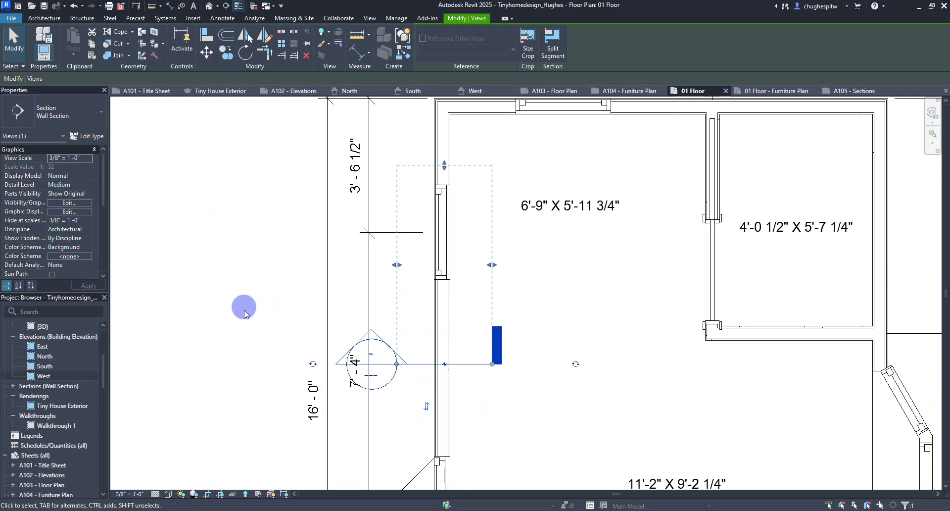
double_click(17, 387)
Open Section 1 and raise the crop region's bottom edge toward Grade
double_click(44, 396)
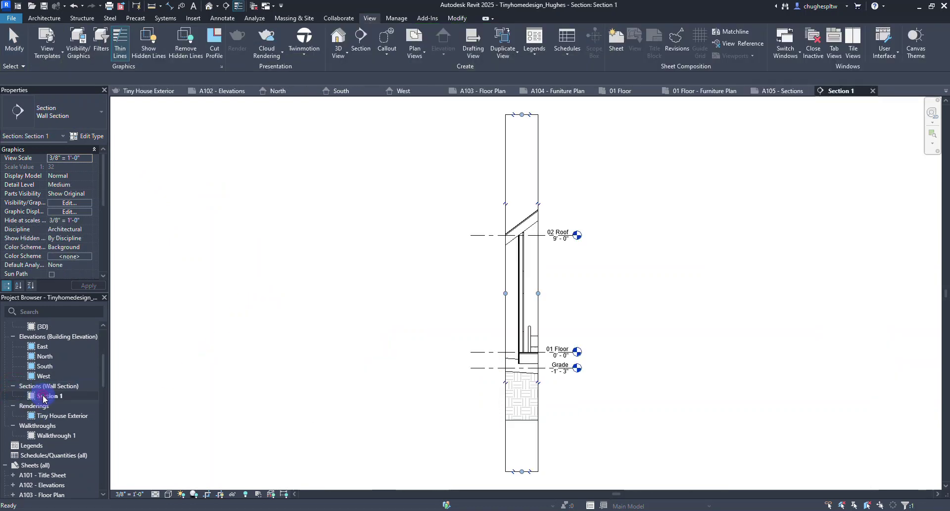
scroll(536, 332, down, 4)
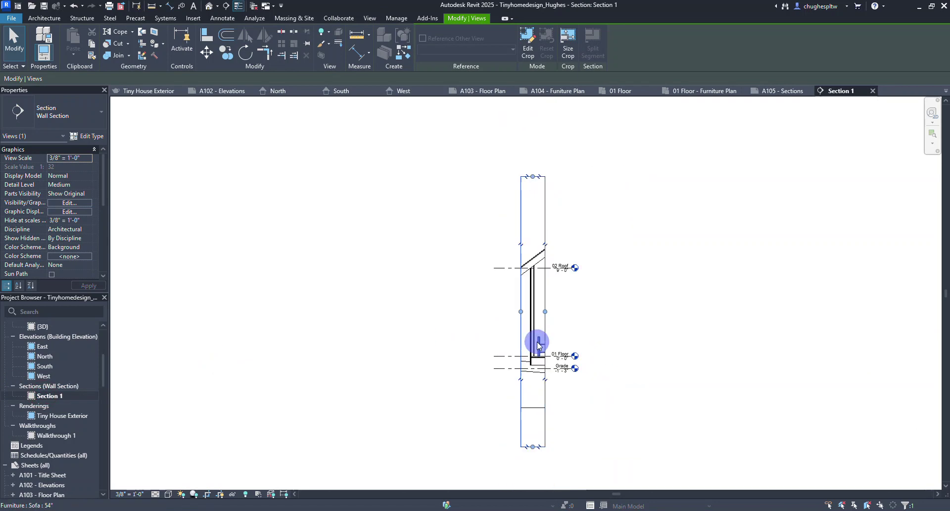
middle_drag(535, 339, 288, 319)
scroll(347, 413, up, 3)
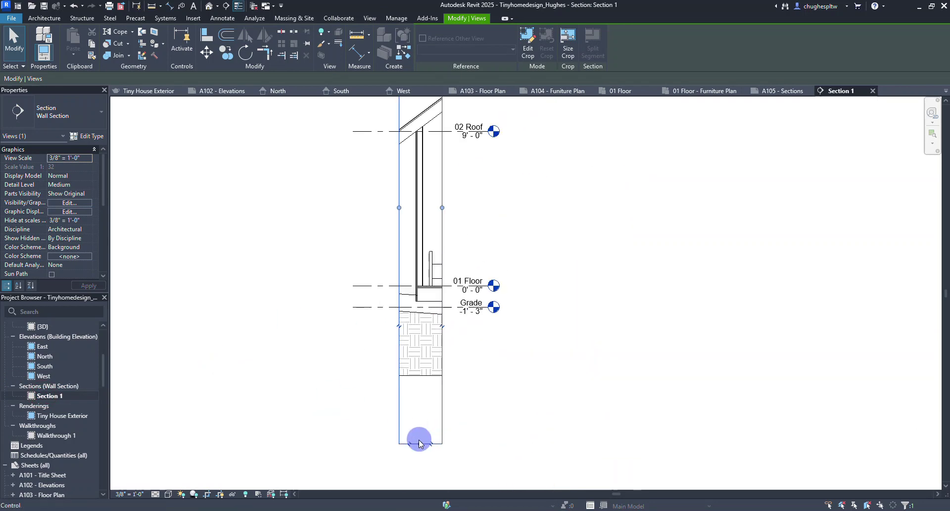
drag(420, 443, 418, 312)
scroll(423, 284, up, 5)
click(377, 319)
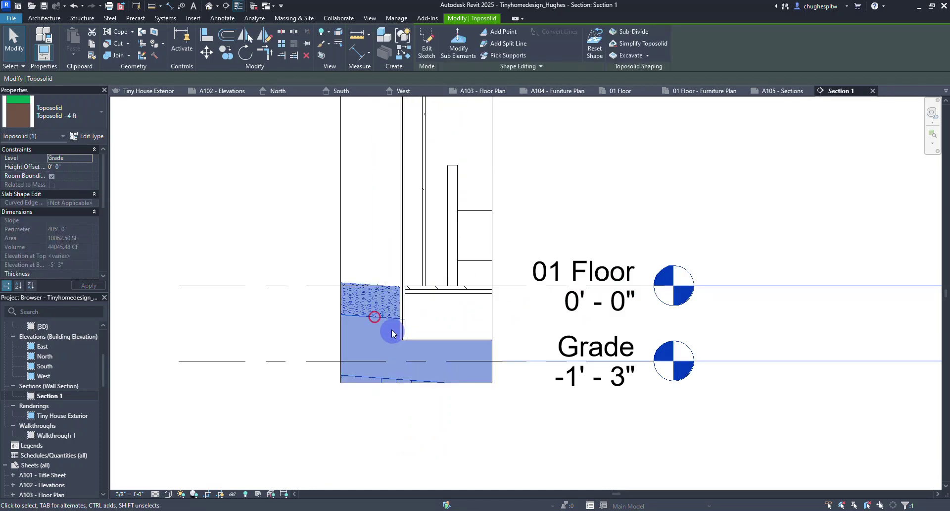
click(254, 240)
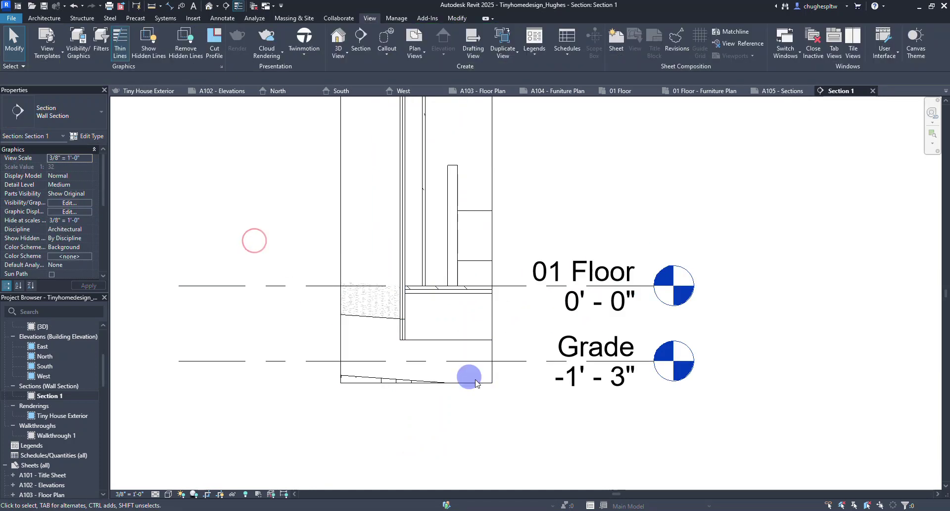
click(424, 383)
mouse_move(415, 383)
mouse_down()
mouse_move(414, 352)
mouse_move(417, 366)
mouse_up()
click(477, 397)
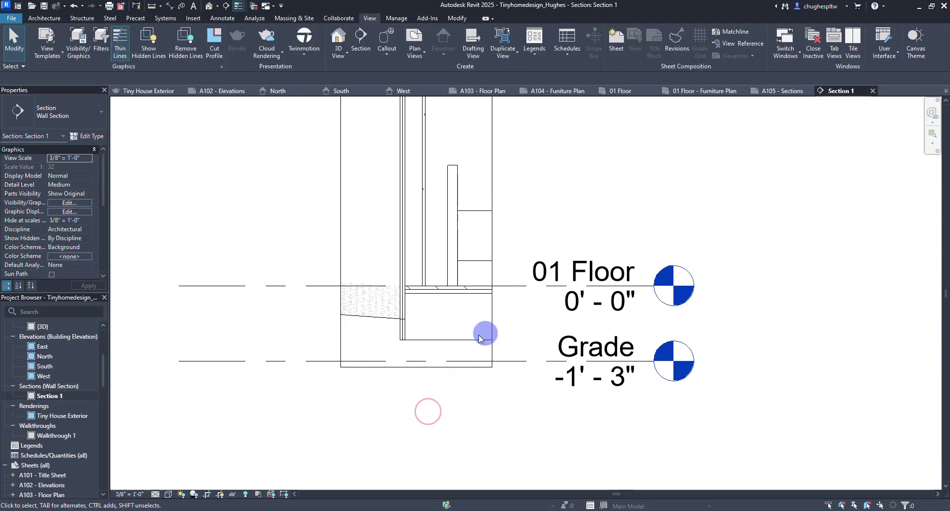
Remove the break in Section 1's crop region
click(420, 369)
click(263, 335)
scroll(263, 373, down, 2)
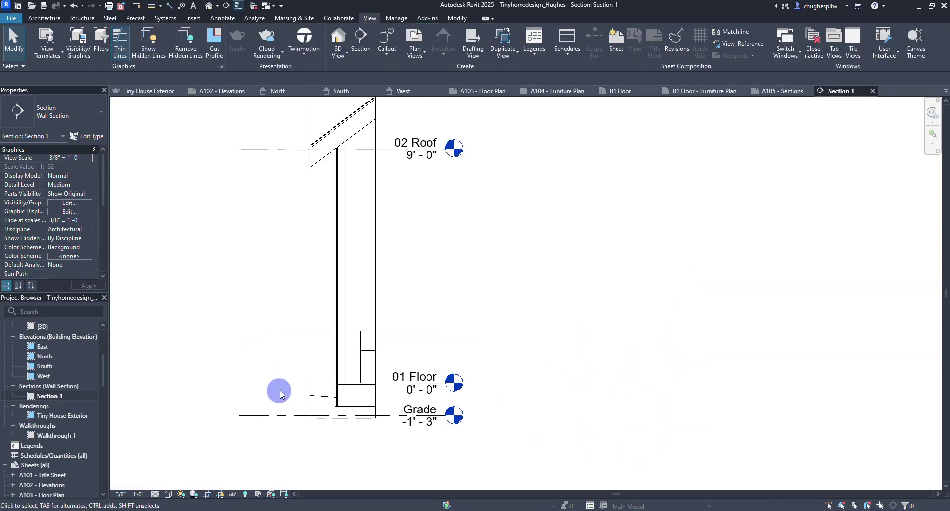
scroll(278, 394, down, 3)
middle_drag(264, 166, 314, 274)
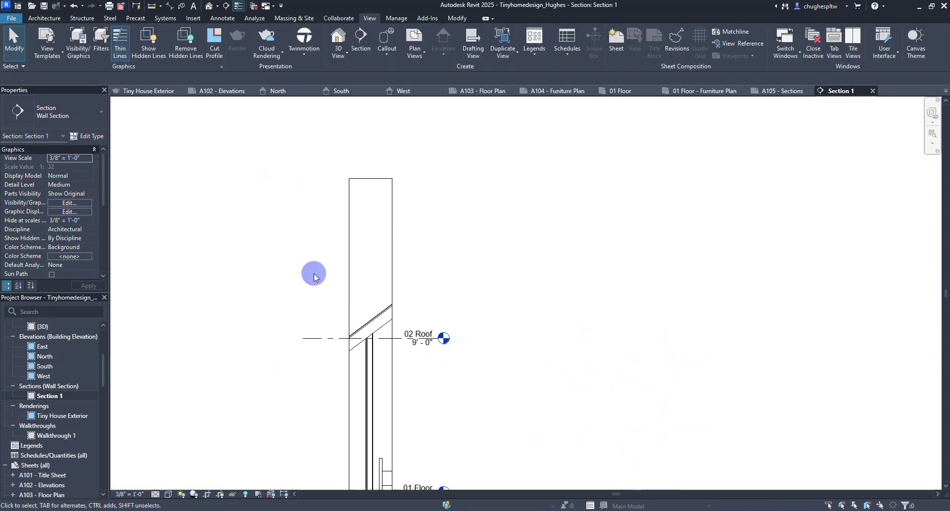
click(365, 177)
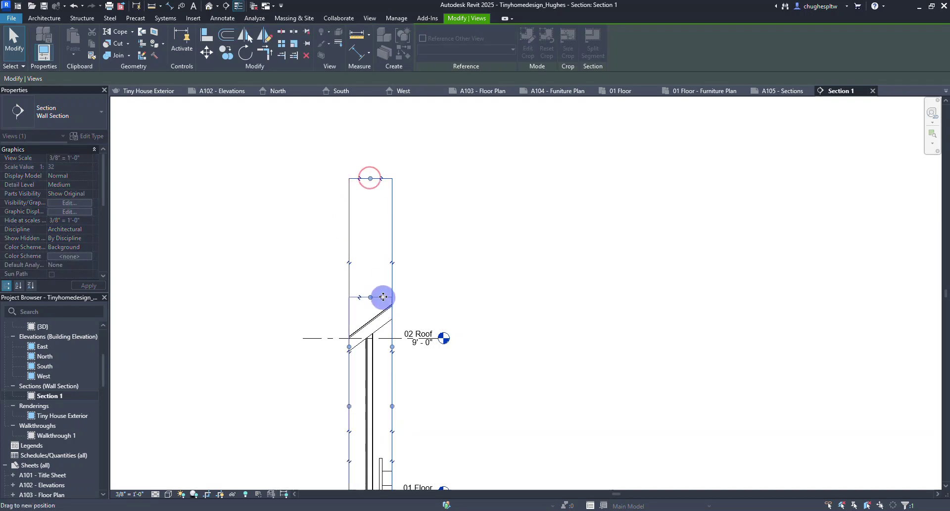
click(386, 307)
Widen the crop region left and right and raise its top above 02 Roof
middle_drag(436, 443, 483, 319)
scroll(396, 212, up, 3)
drag(394, 378, 373, 378)
scroll(403, 278, down, 5)
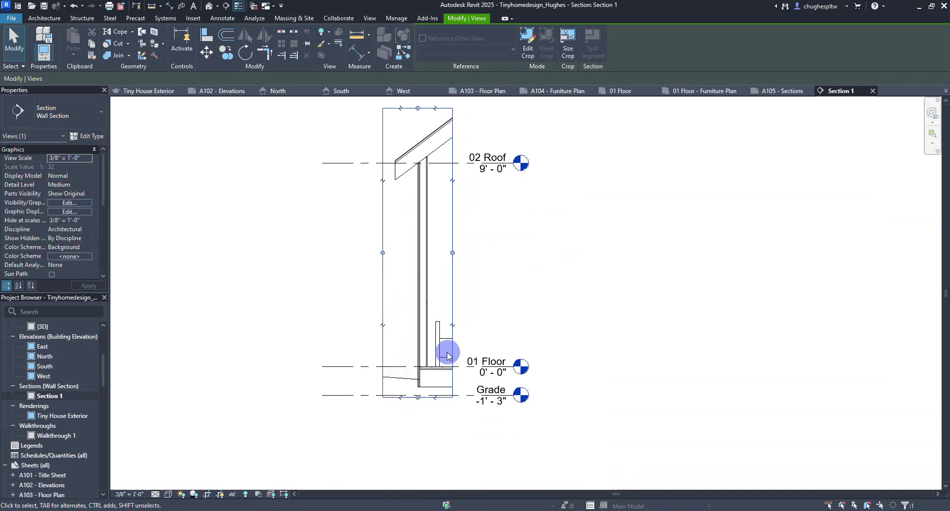
scroll(437, 361, up, 4)
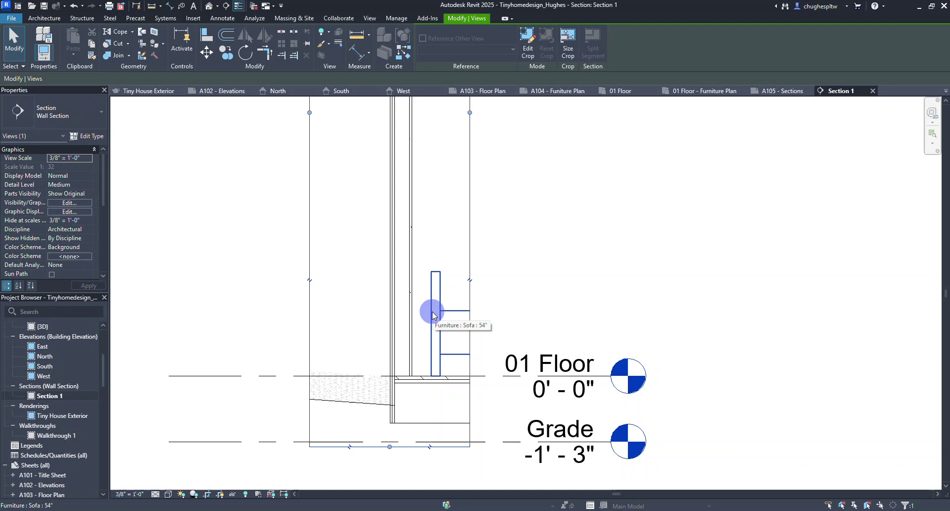
scroll(434, 313, down, 4)
drag(452, 214, 477, 213)
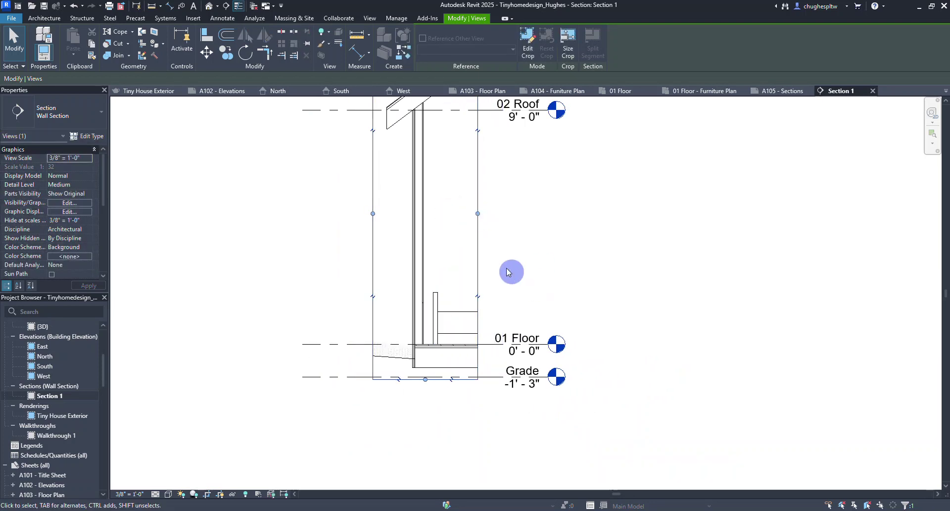
scroll(497, 254, down, 2)
drag(473, 270, 477, 270)
drag(426, 143, 429, 131)
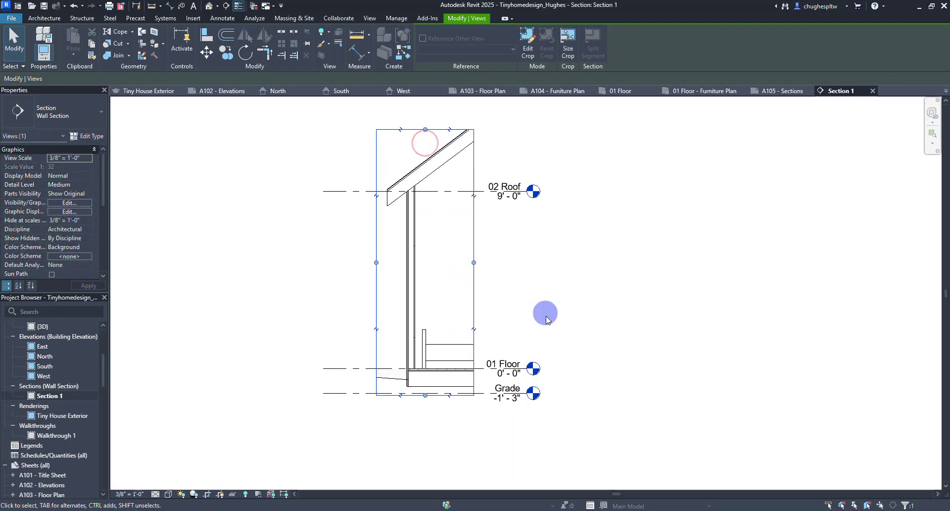
scroll(414, 357, up, 2)
Hide the sofa element in the Section 1 view
right_click(431, 354)
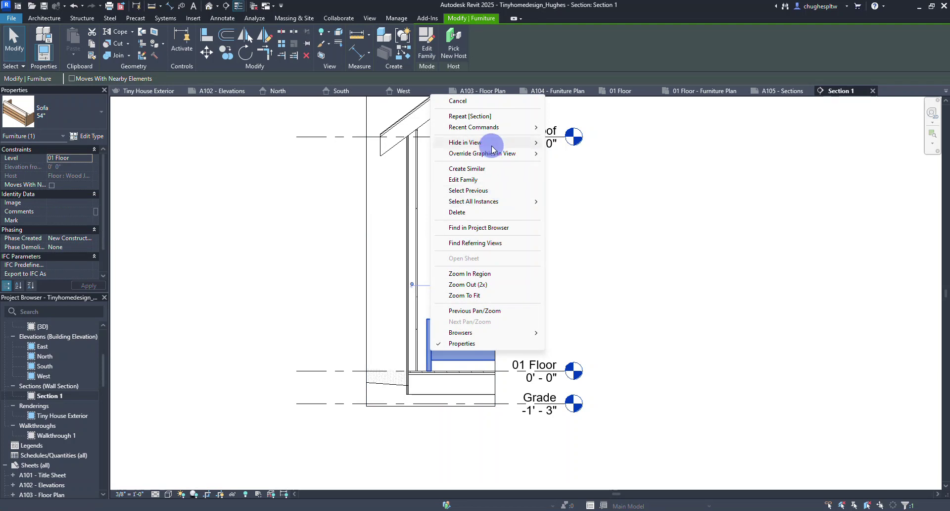
mouse_move(482, 143)
click(564, 144)
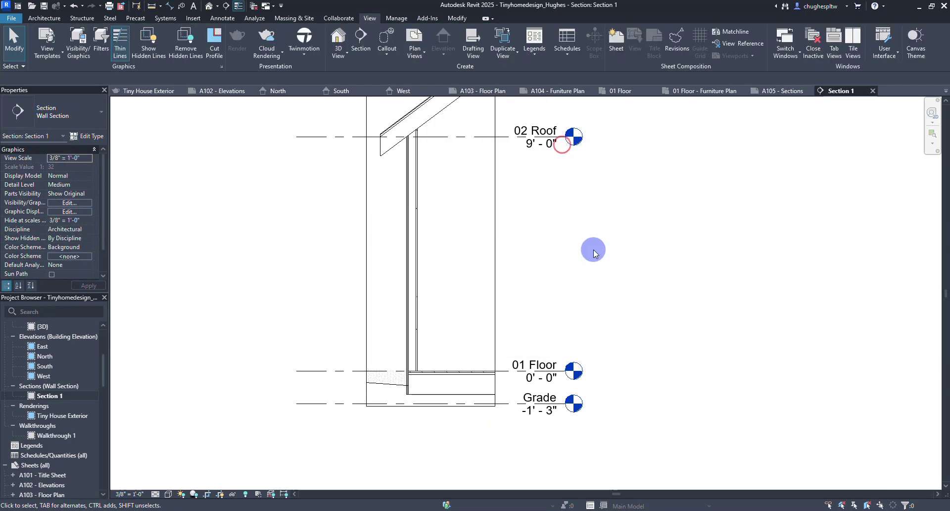
Hide Section 1's crop region boundary
scroll(547, 287, down, 1)
middle_drag(548, 286, 566, 342)
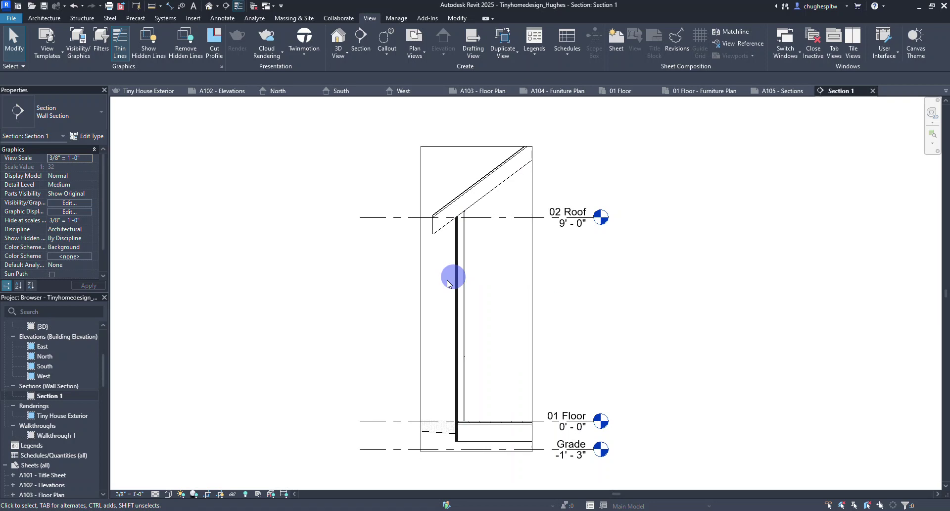
click(421, 290)
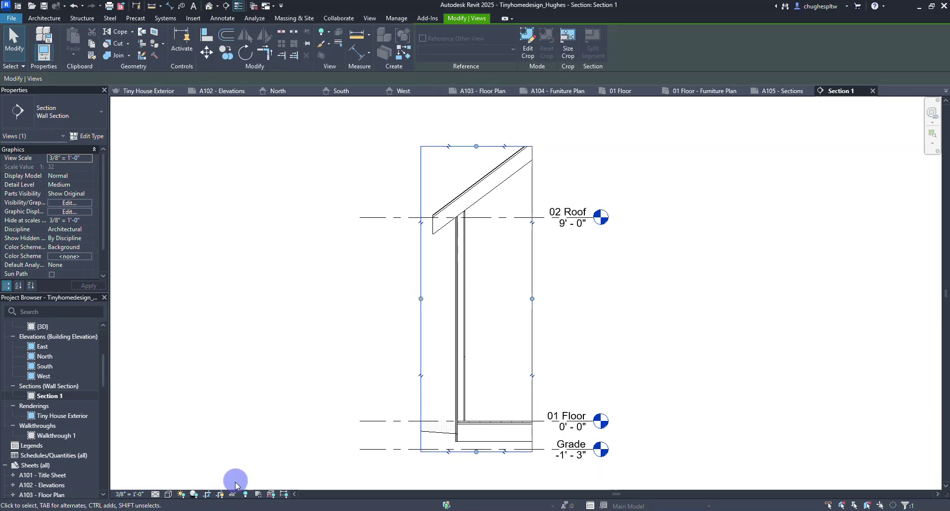
click(220, 493)
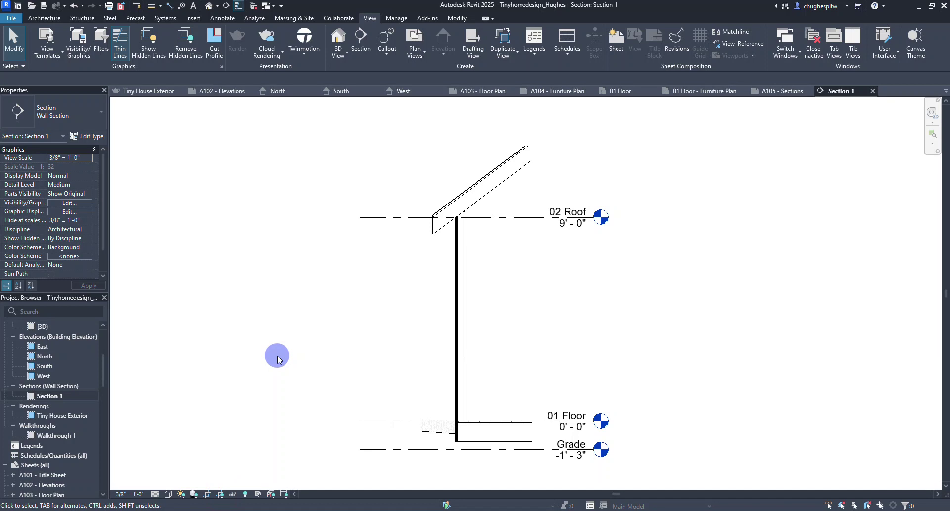
click(59, 386)
scroll(55, 396, down, 3)
Open sheet A105 - Sections and place Section 1 on it
double_click(31, 427)
scroll(69, 396, up, 3)
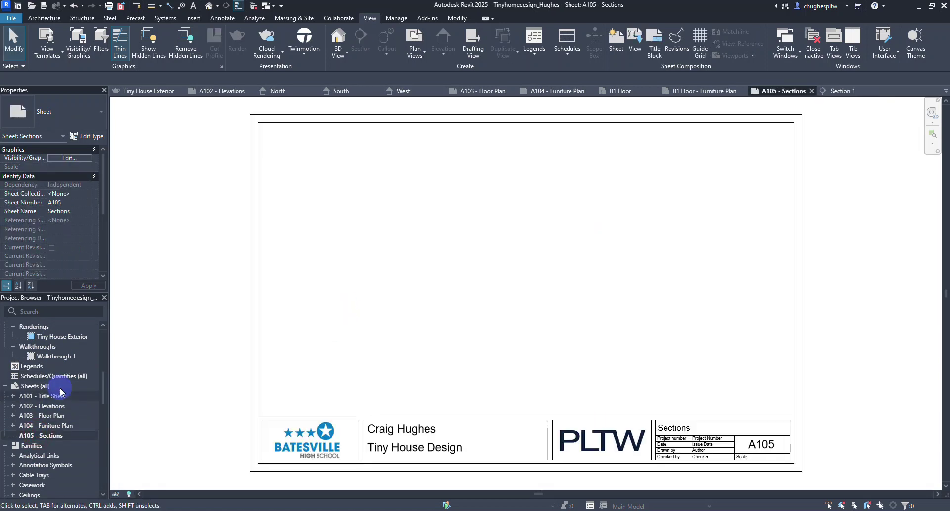
drag(58, 368, 392, 257)
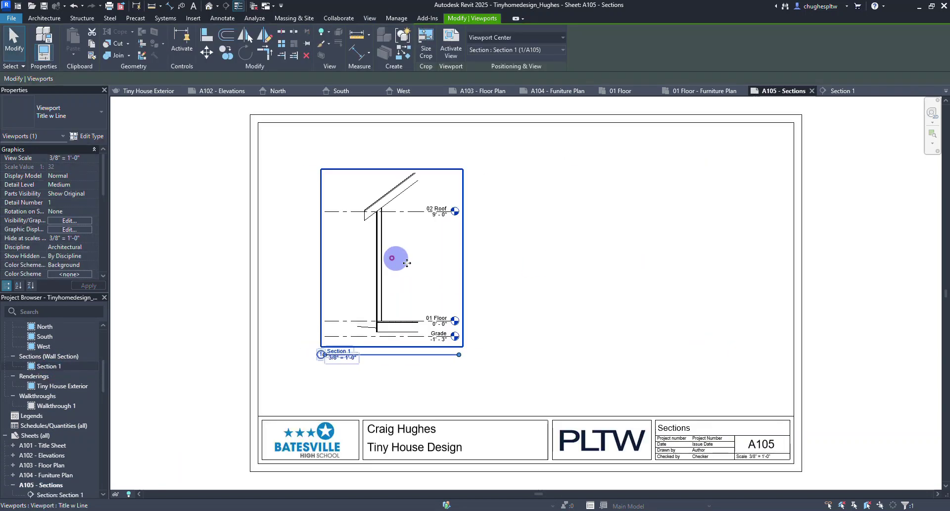
Set the Section 1 viewport scale to 1/2" = 1'-0" and move it down-left
double_click(377, 248)
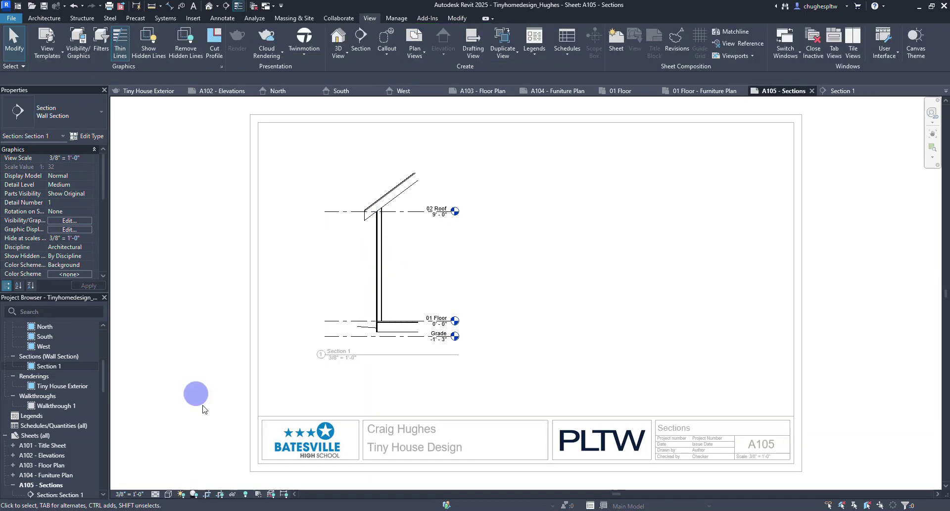
click(142, 494)
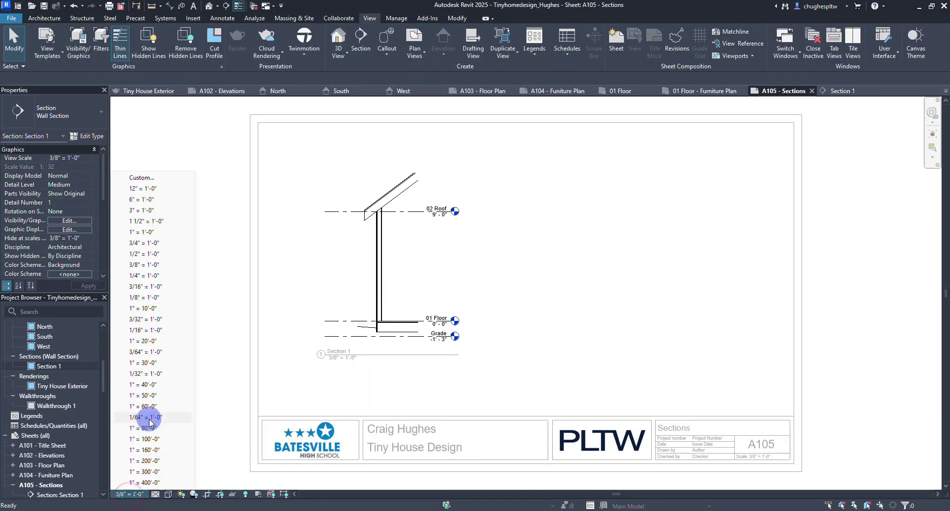
click(146, 253)
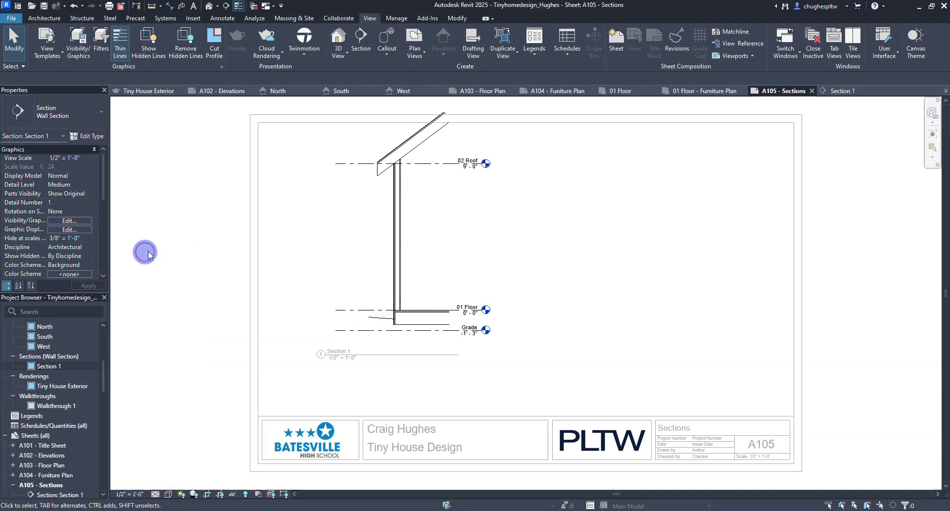
double_click(225, 230)
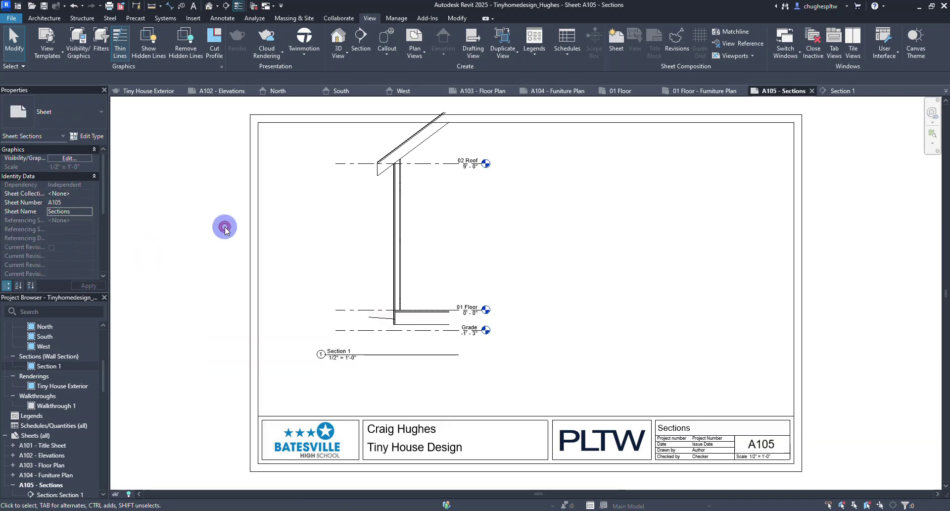
drag(395, 225, 380, 261)
click(512, 322)
Move the Section 1 viewport title closer and shorten its title line
mouse_move(323, 399)
mouse_down()
mouse_move(344, 397)
mouse_move(328, 388)
mouse_up()
click(424, 334)
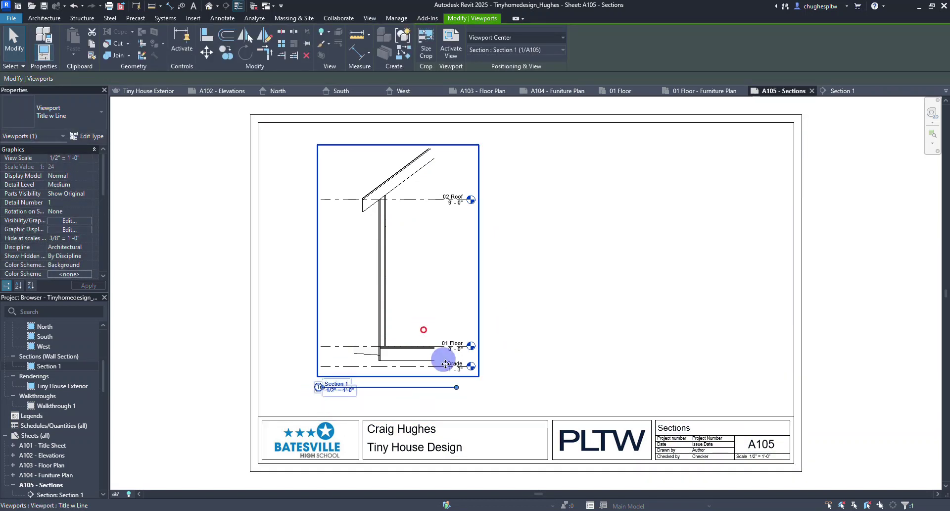
drag(450, 377, 478, 386)
click(569, 324)
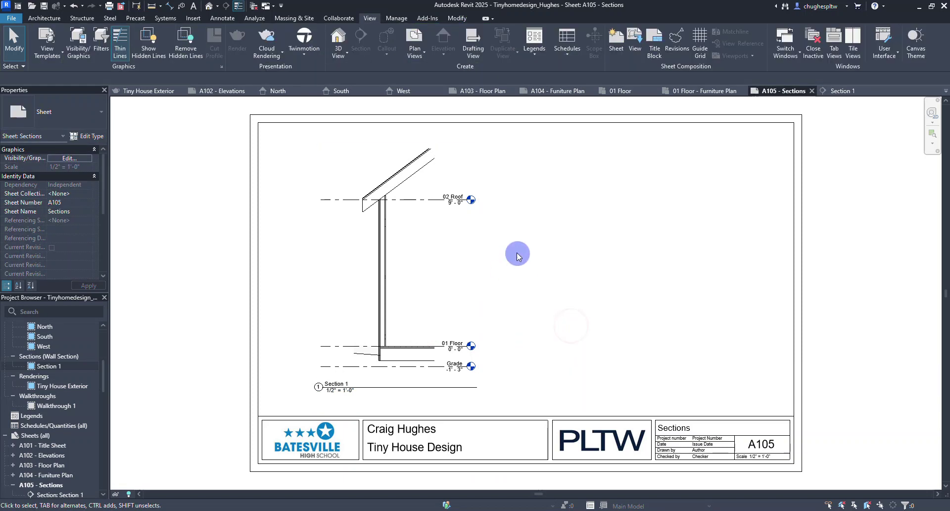
Set the Section 1 viewport's visual style to Realistic
double_click(436, 254)
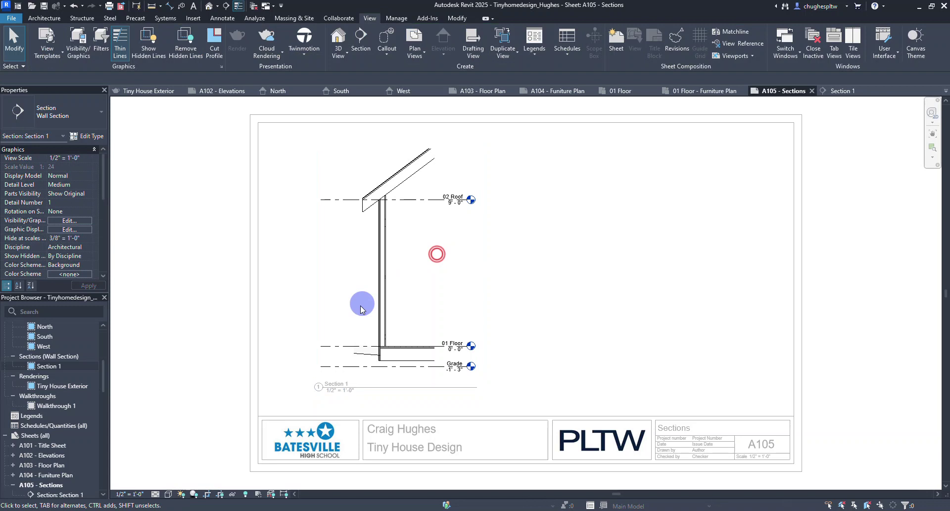
click(167, 494)
click(184, 453)
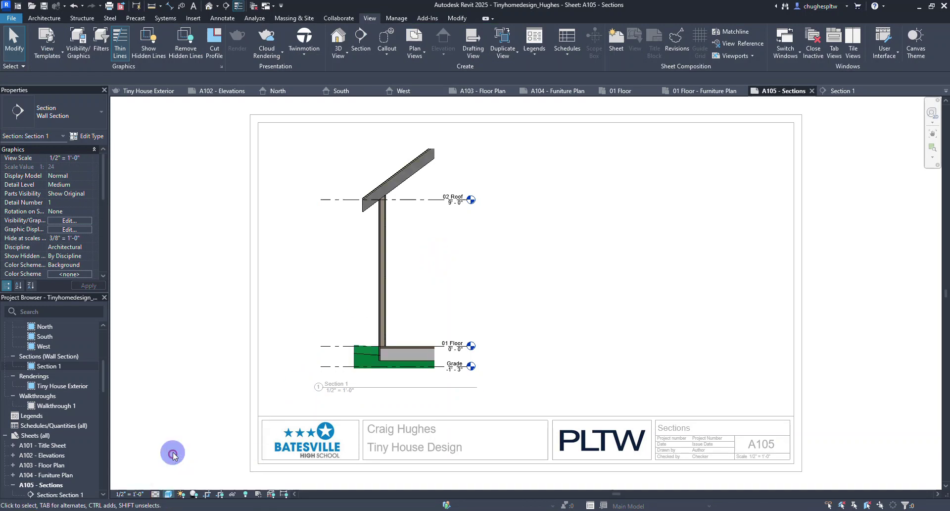
click(168, 493)
click(176, 483)
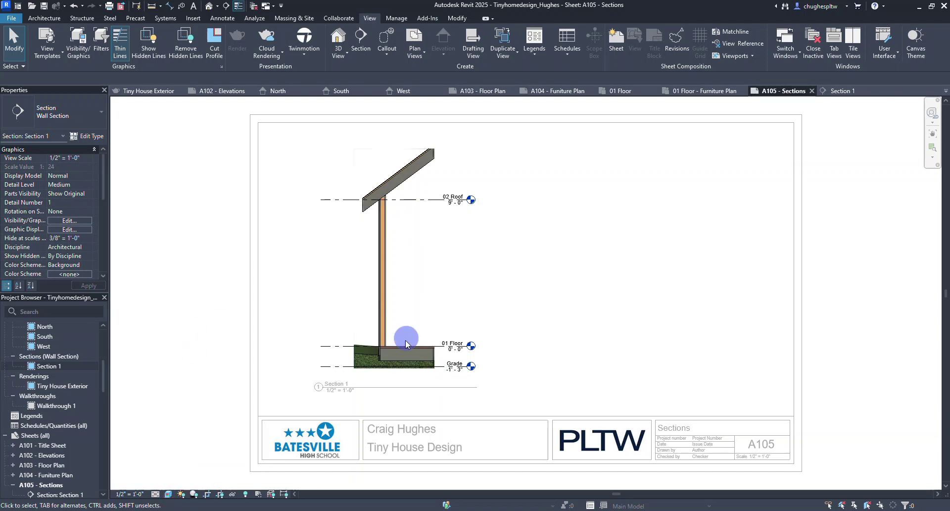
scroll(404, 345, up, 4)
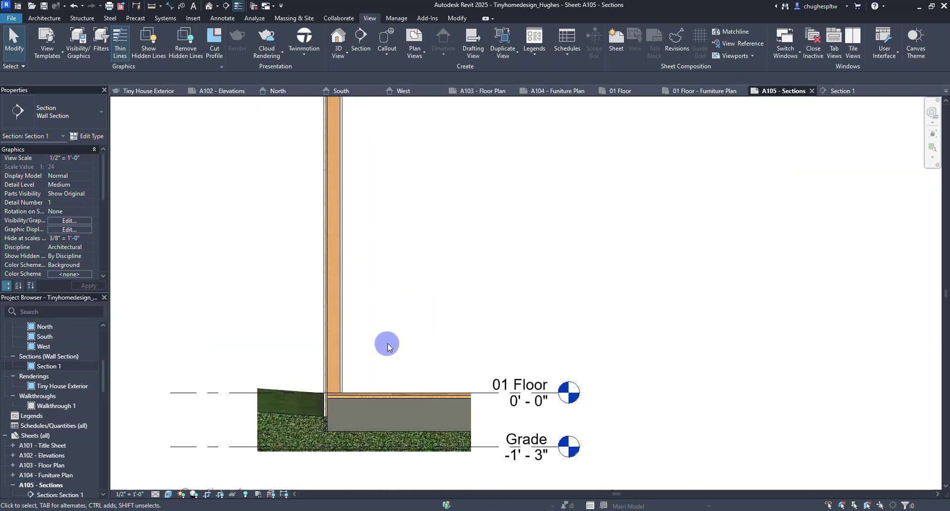
scroll(399, 342, down, 6)
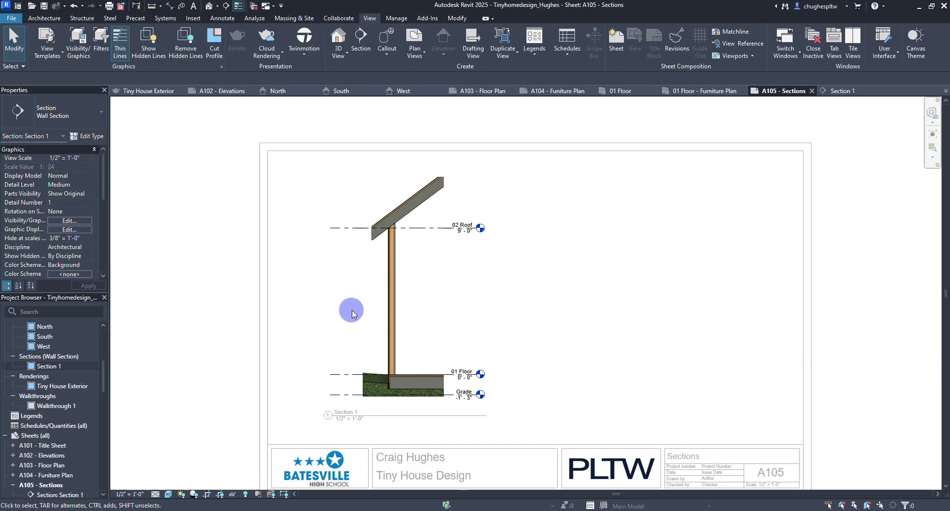
Start the Detail Component tool with the Dimension Lumber-Section 2 x 4 type
middle_drag(356, 314, 355, 294)
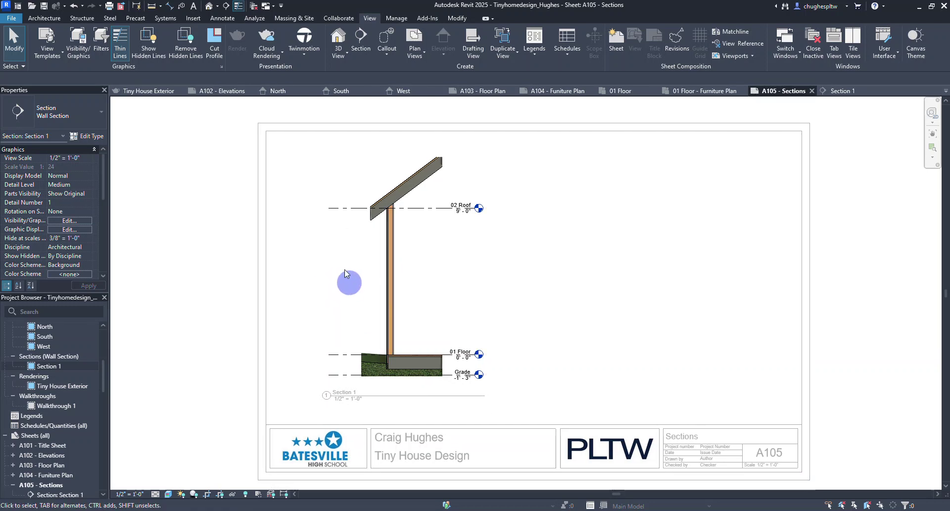
click(216, 20)
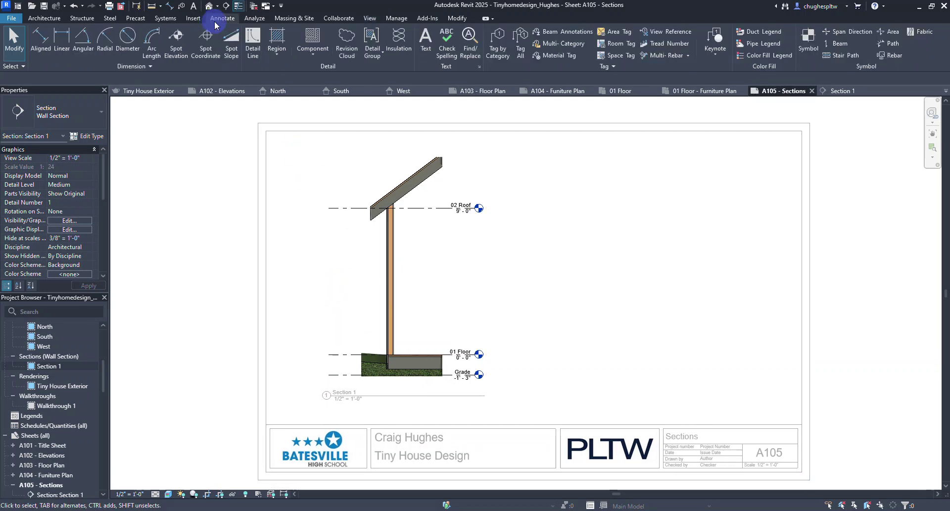
click(313, 52)
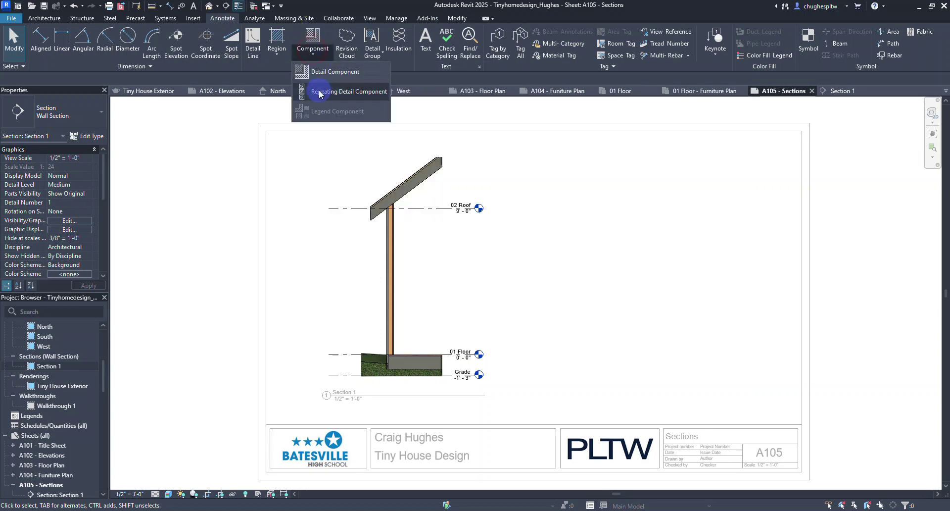
click(323, 72)
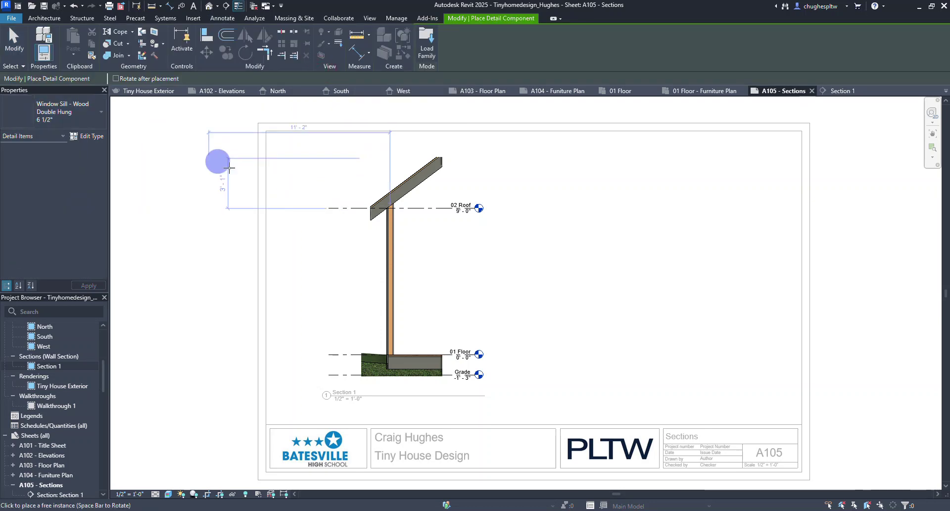
click(297, 214)
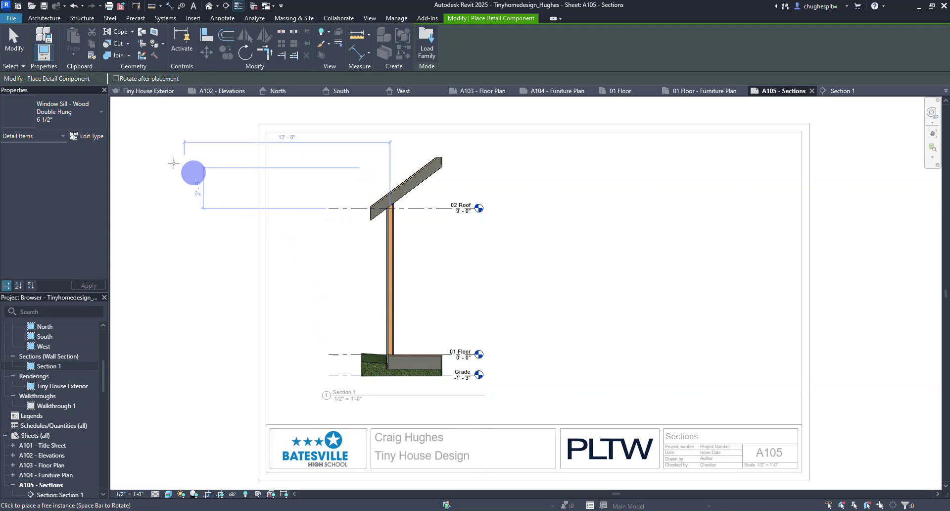
click(64, 119)
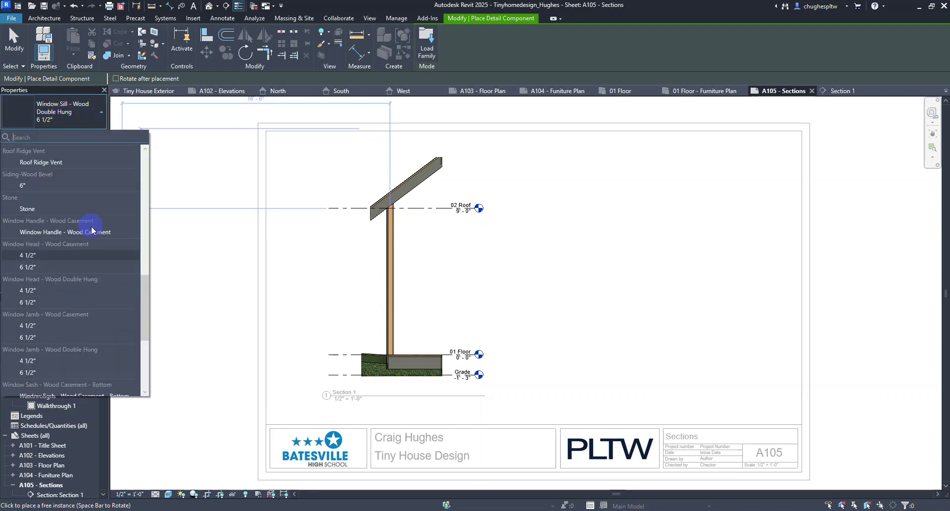
scroll(99, 262, up, 15)
scroll(93, 267, up, 5)
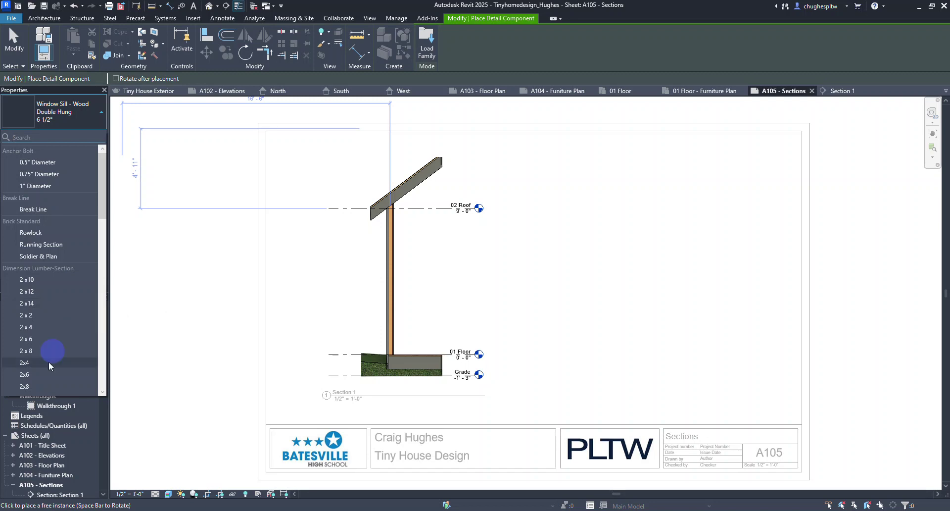
click(54, 329)
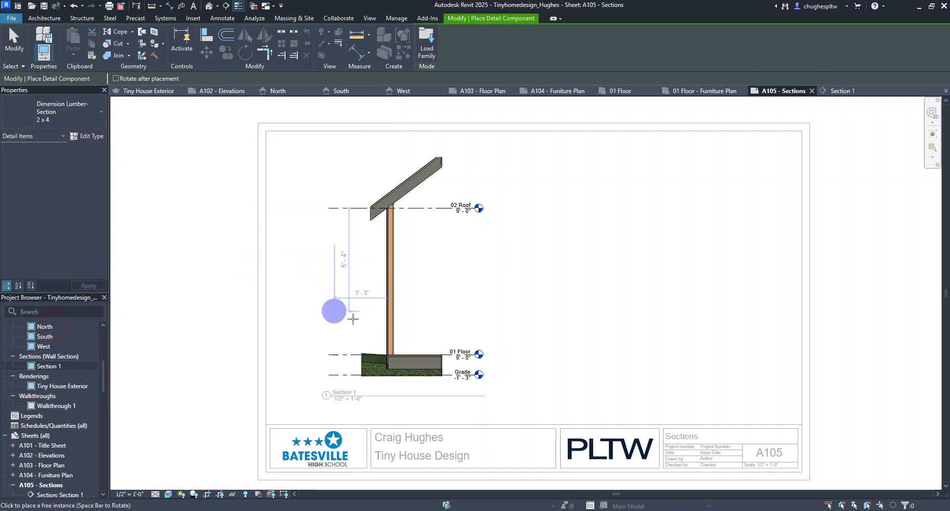
Place a horizontal 2x4 at the wall-floor corner
scroll(396, 354, up, 5)
scroll(373, 349, up, 8)
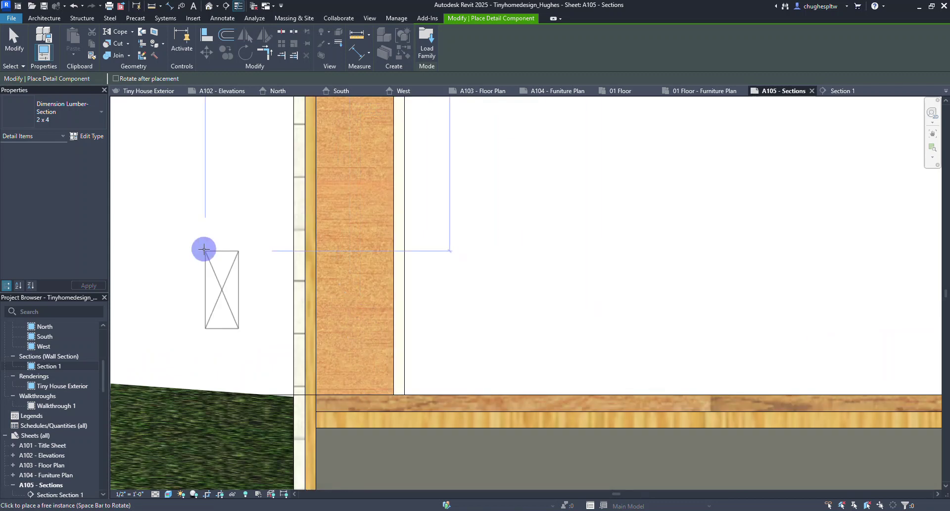
key(space)
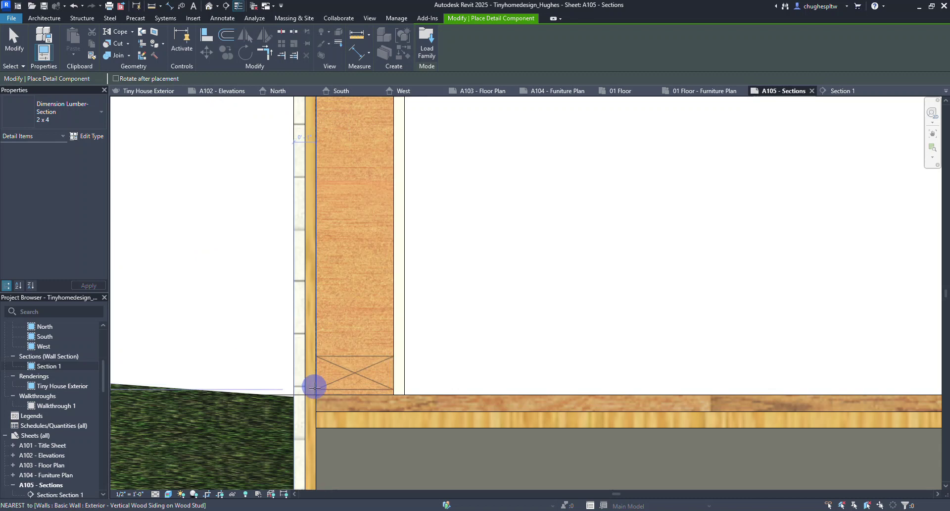
click(315, 394)
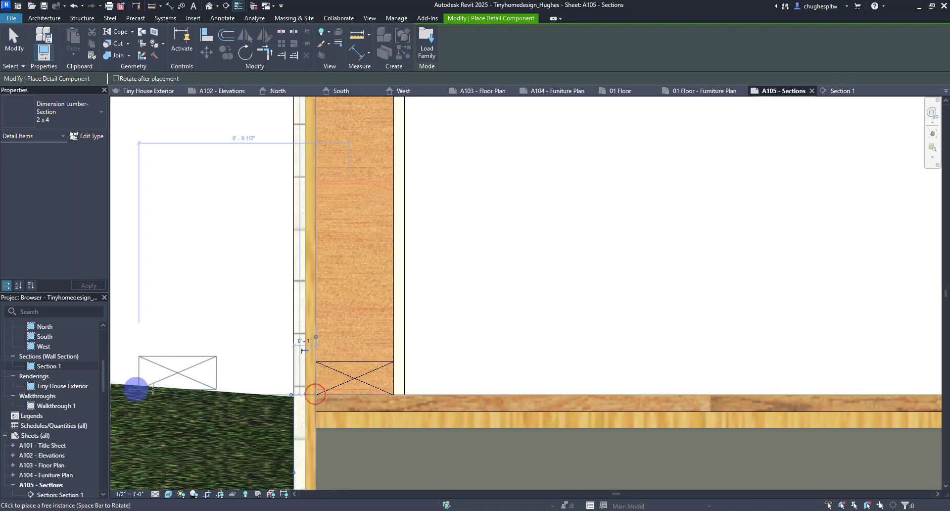
Switch the section's visual style to Hidden Line
scroll(216, 398, down, 5)
scroll(193, 322, up, 2)
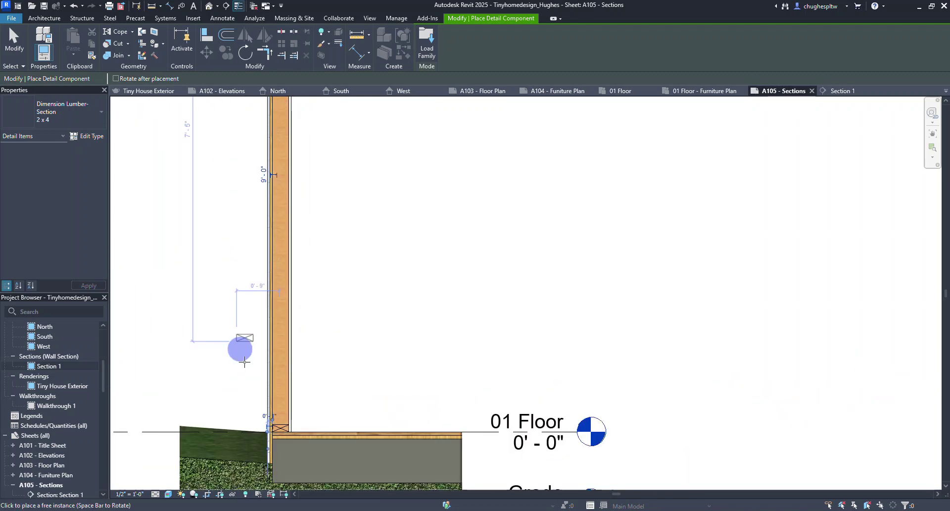
click(168, 493)
click(186, 443)
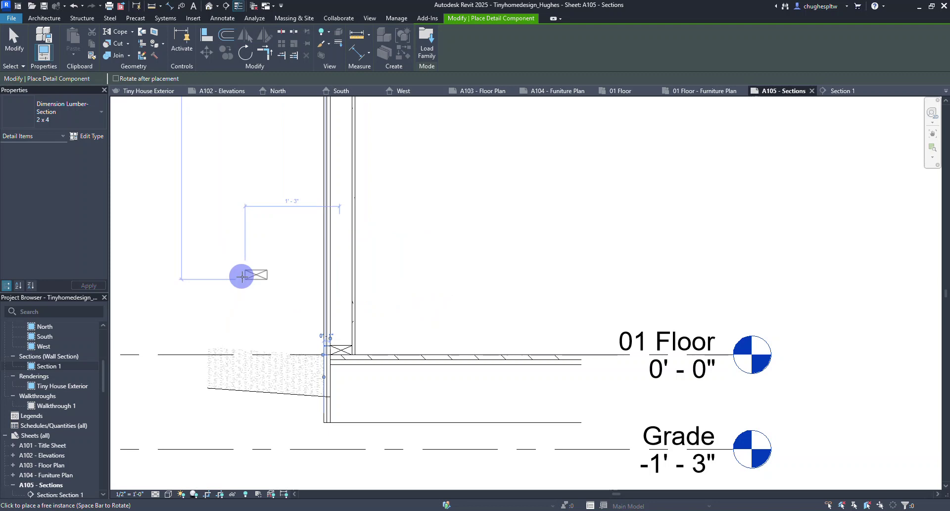
Place two stacked 2x4 top plates at the wall top under the roof
middle_drag(246, 277, 275, 363)
scroll(283, 372, down, 2)
middle_drag(277, 267, 313, 213)
scroll(350, 203, up, 4)
scroll(347, 213, up, 1)
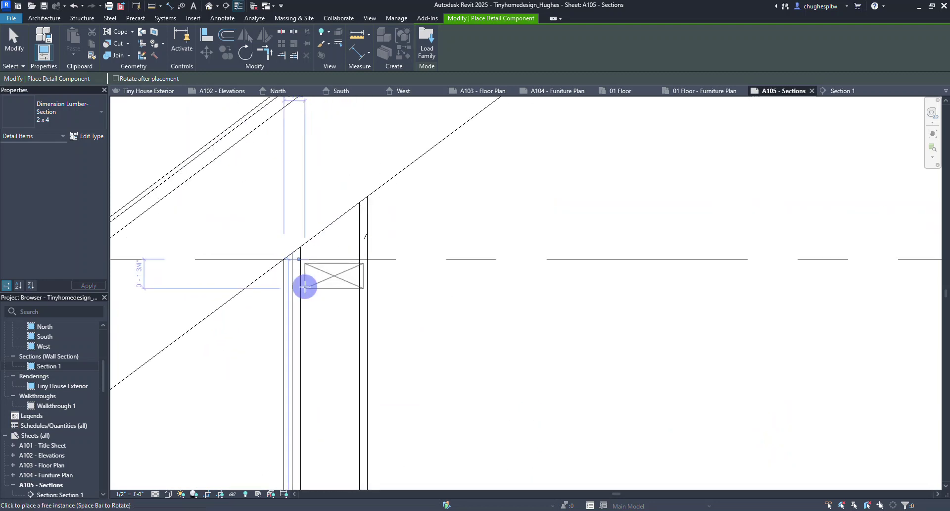
click(303, 284)
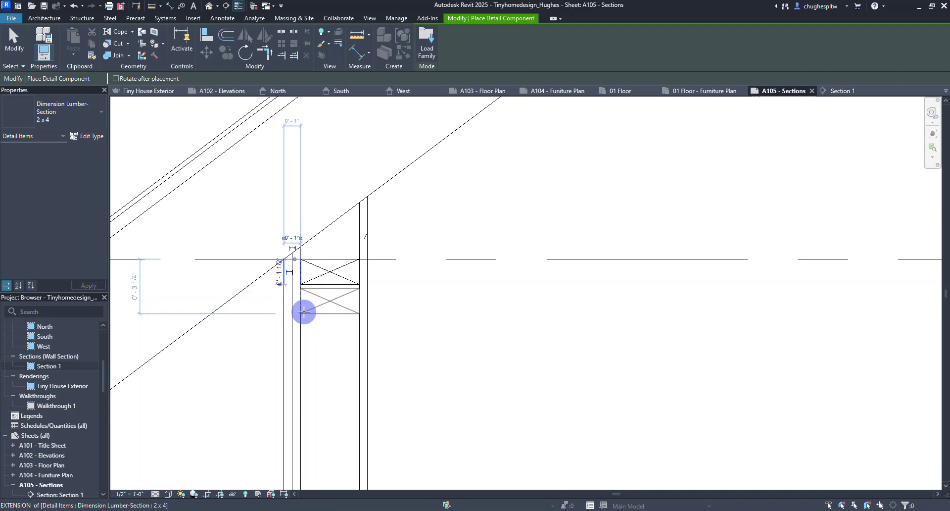
click(303, 311)
scroll(259, 265, down, 4)
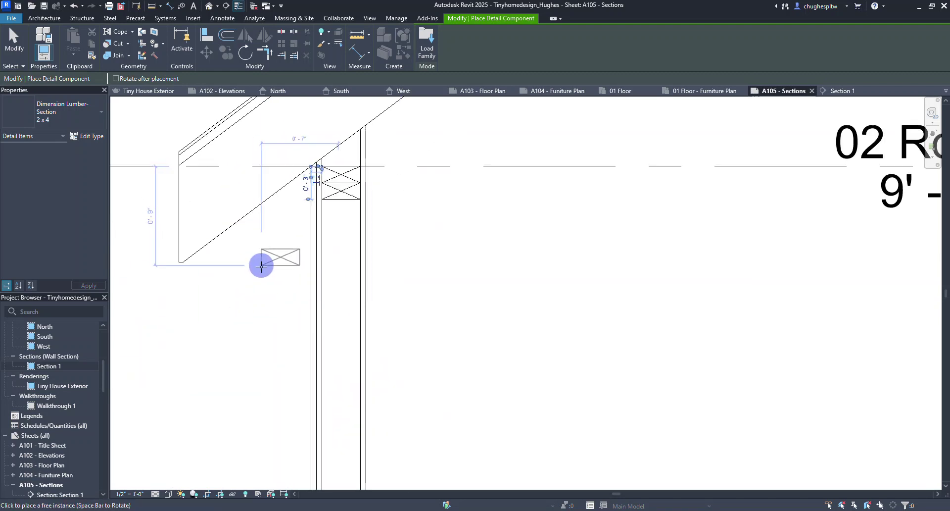
Place a 2x8 lumber section square to the rafter, above the top plates
click(60, 115)
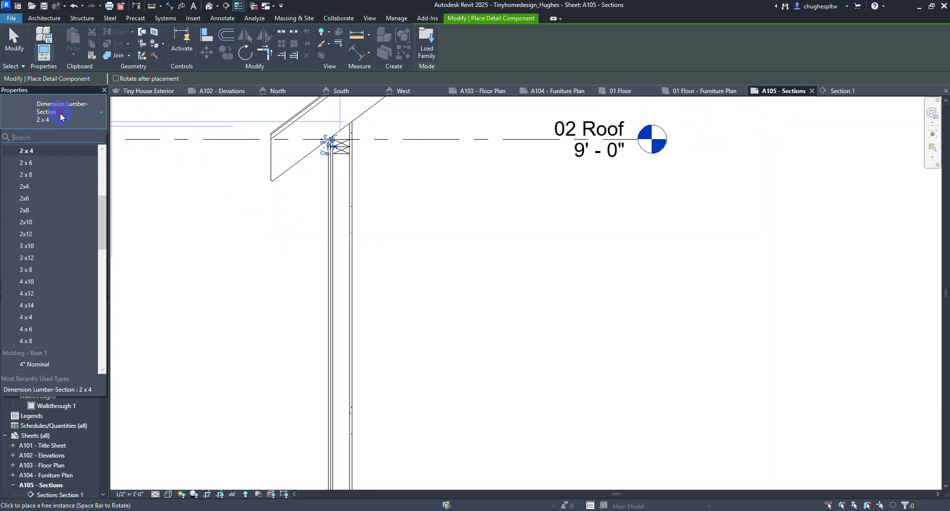
click(56, 210)
middle_drag(289, 200, 246, 318)
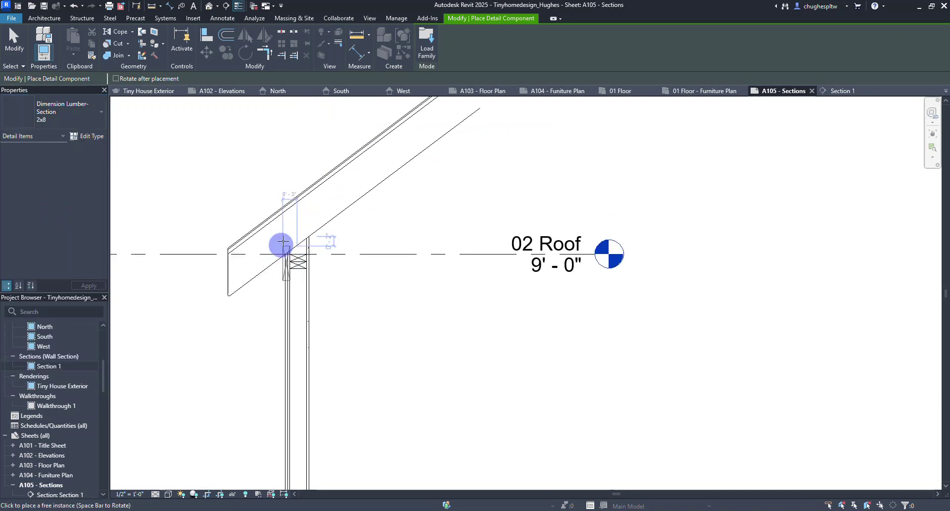
scroll(287, 225, up, 3)
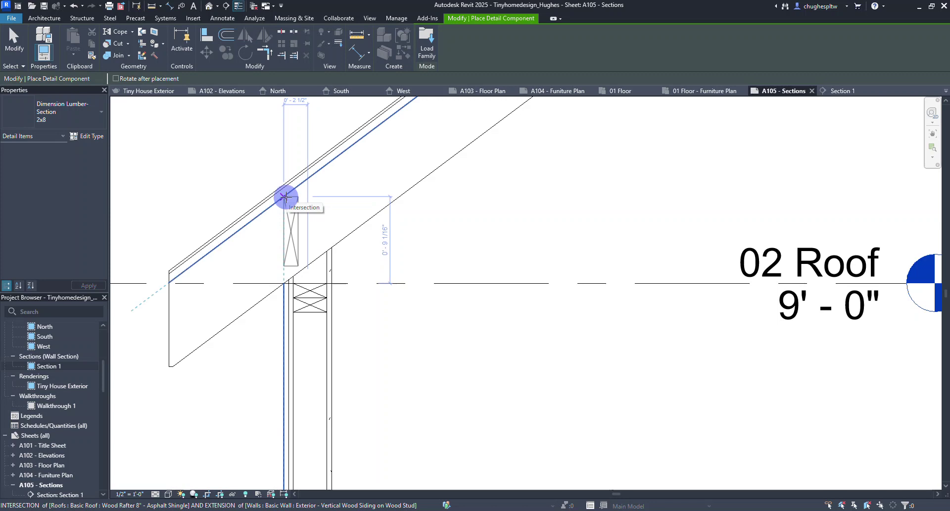
key(space)
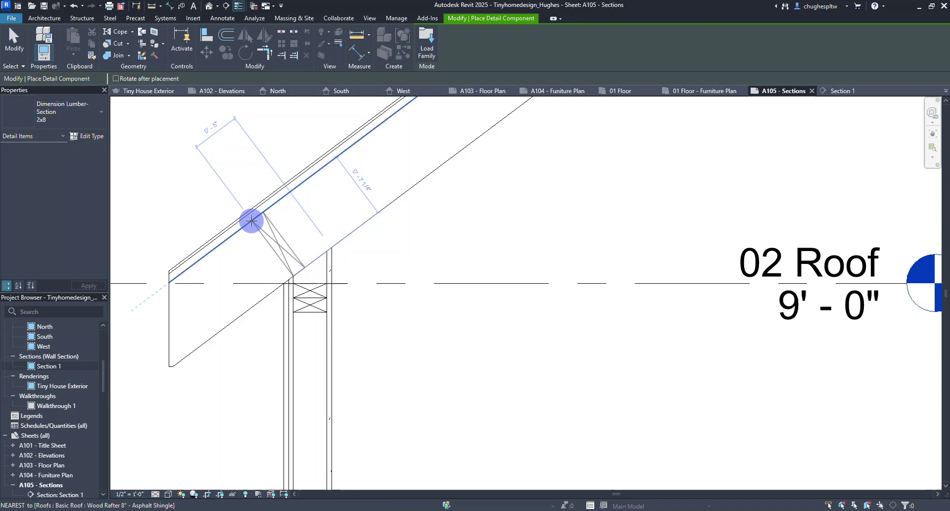
click(251, 220)
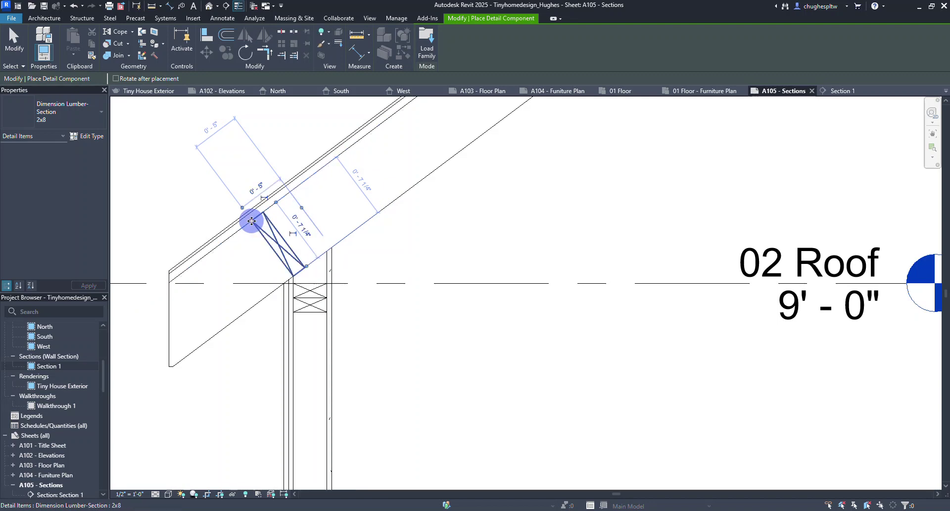
scroll(229, 227, down, 5)
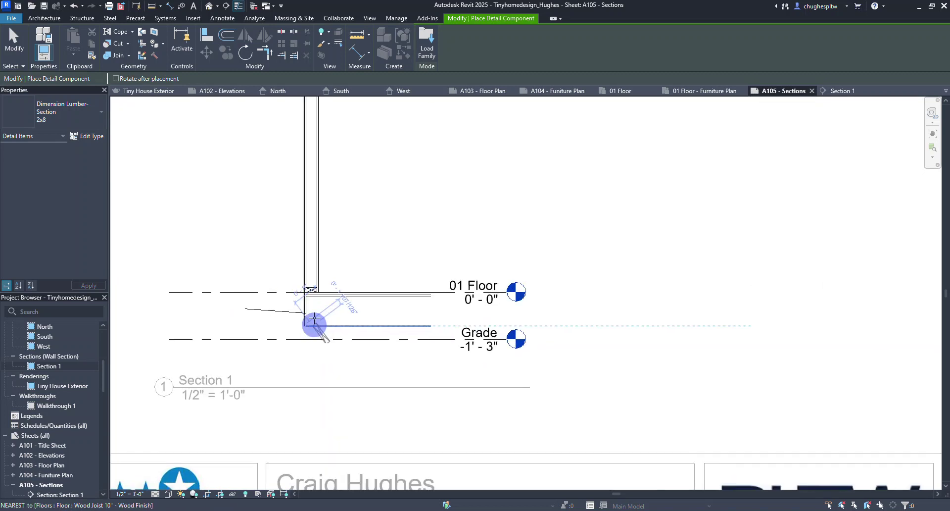
scroll(312, 315, up, 3)
Place a 2x10 lumber section at the floor edge beneath the wall
click(78, 118)
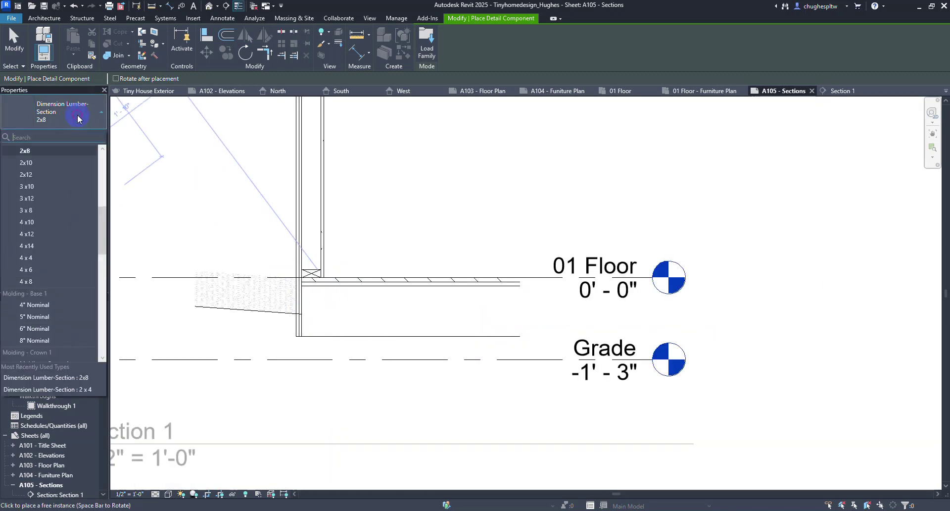
click(51, 161)
scroll(309, 302, up, 3)
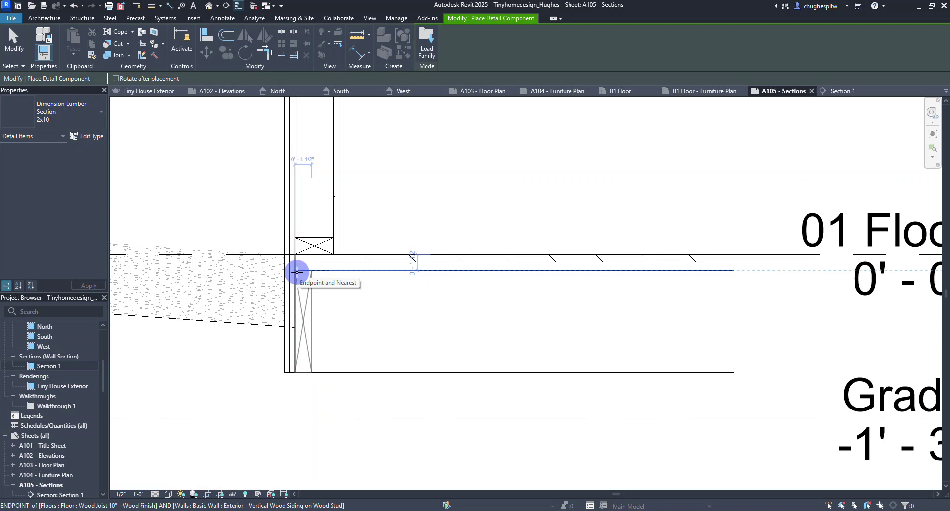
click(297, 272)
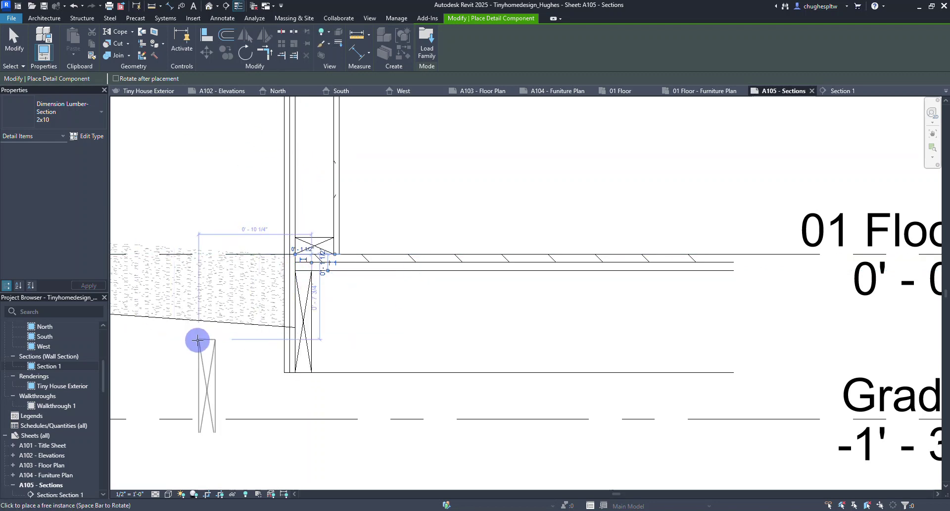
scroll(197, 340, down, 3)
scroll(197, 339, down, 3)
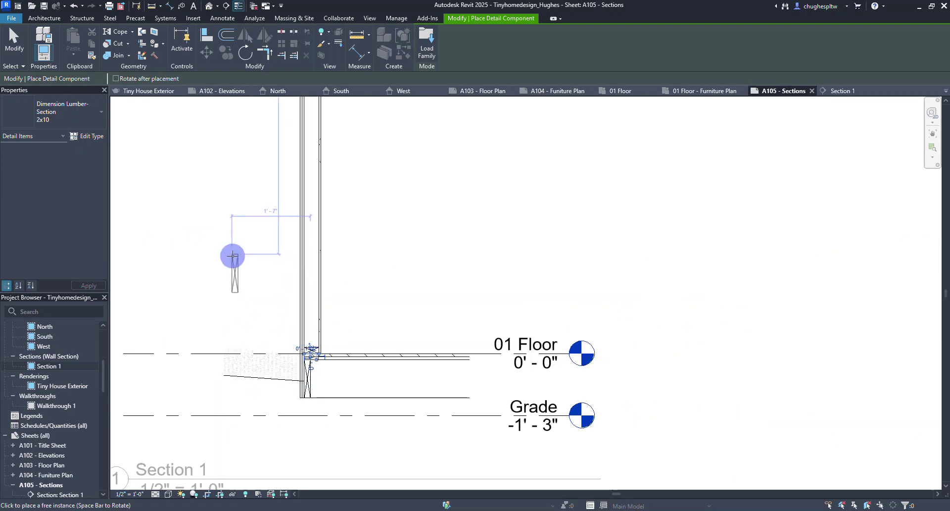
Stop placing lumber detail components in the wall section
right_click(228, 217)
click(241, 224)
right_click(247, 214)
click(252, 219)
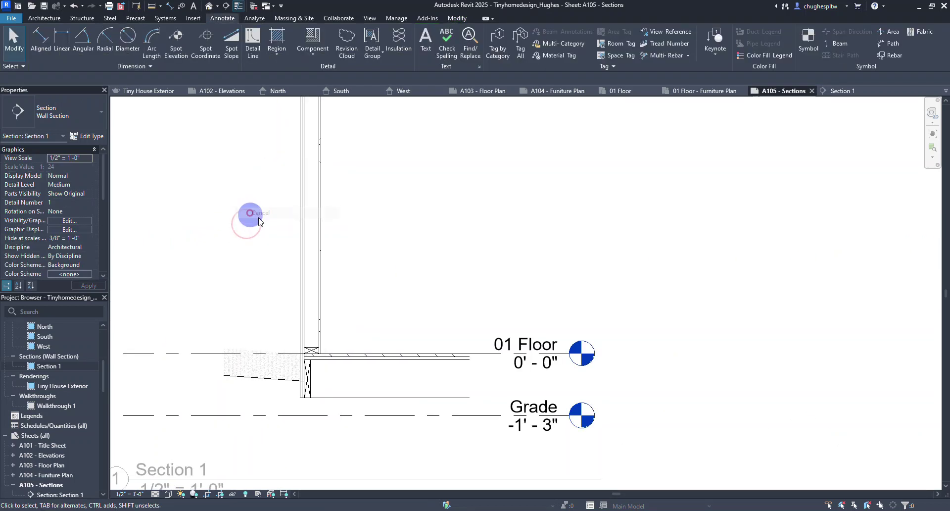
Set Section 1's detail level to Fine and toggle Thin Lines off and back on
click(155, 493)
click(155, 485)
scroll(319, 239, up, 4)
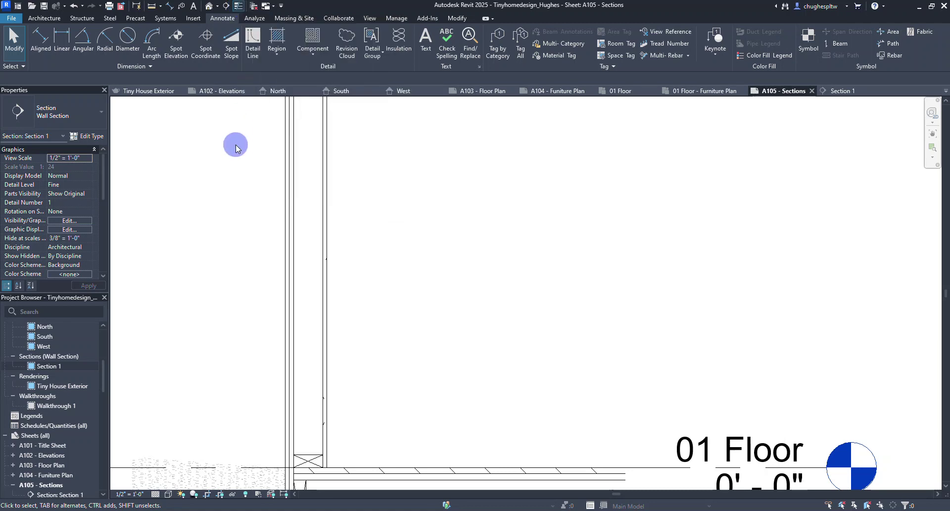
click(370, 18)
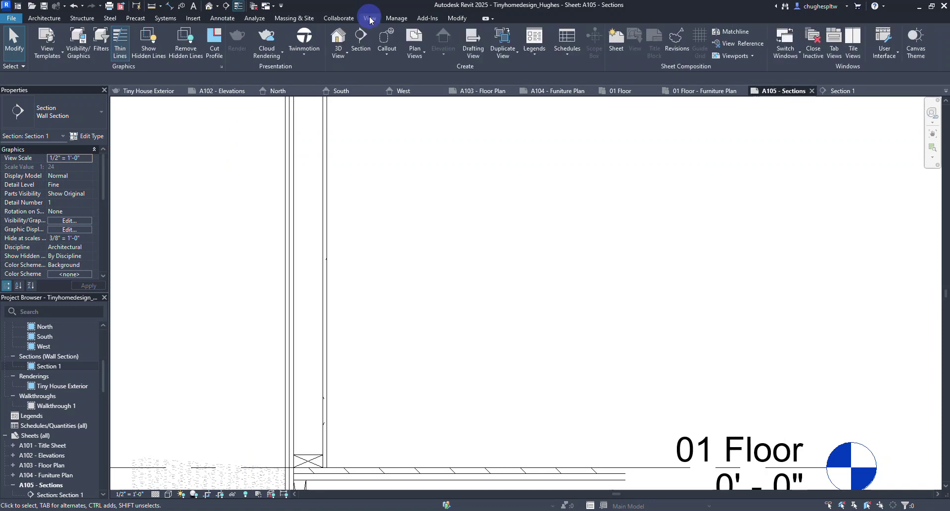
click(123, 48)
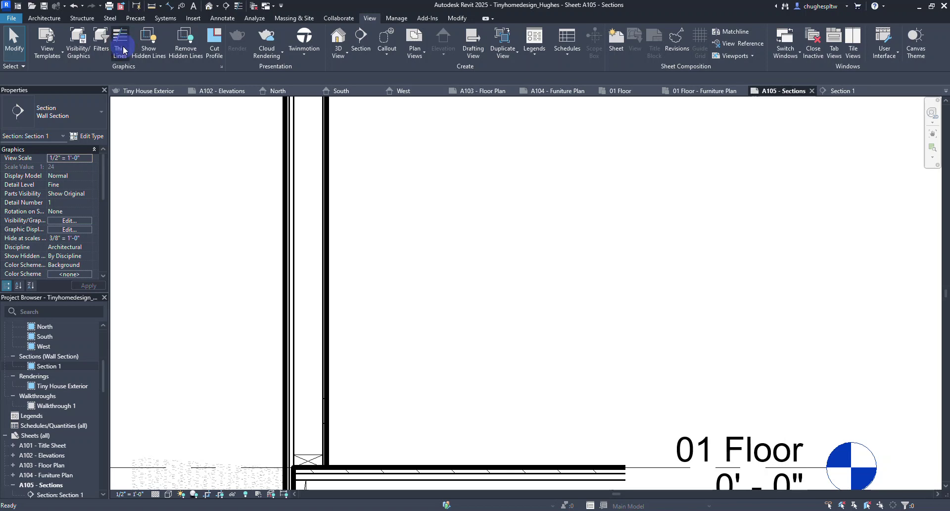
click(122, 48)
Pan and zoom across Section 1 to check the framing from roof rafter to floor edge
scroll(214, 238, down, 2)
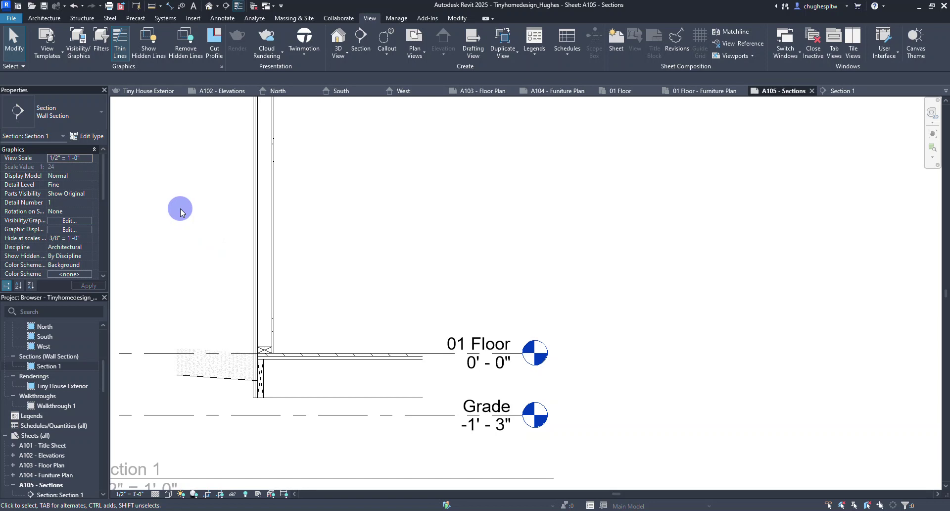
middle_drag(191, 191, 231, 344)
scroll(231, 344, down, 2)
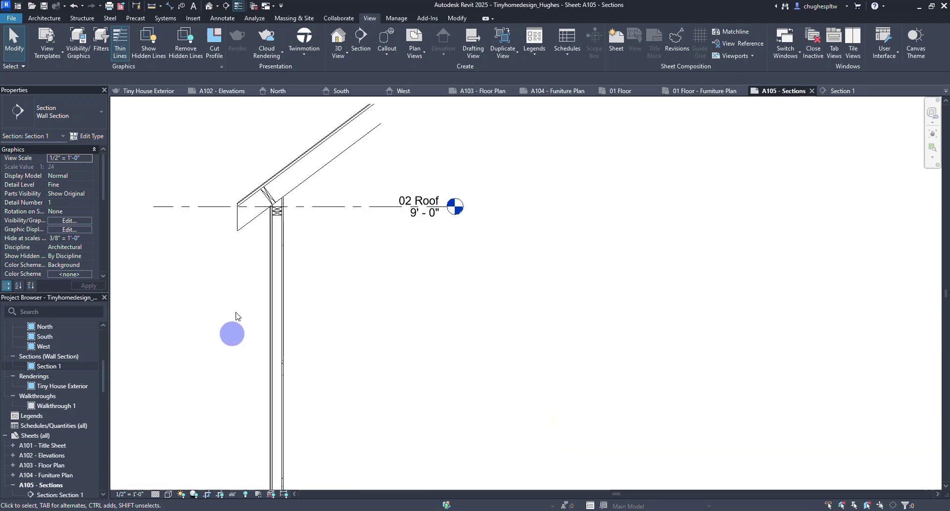
scroll(246, 208, up, 2)
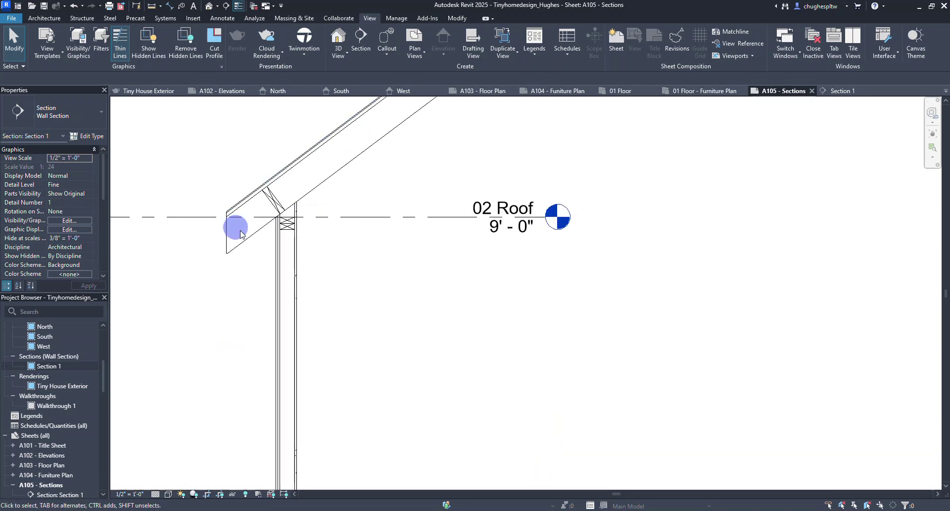
scroll(263, 244, down, 3)
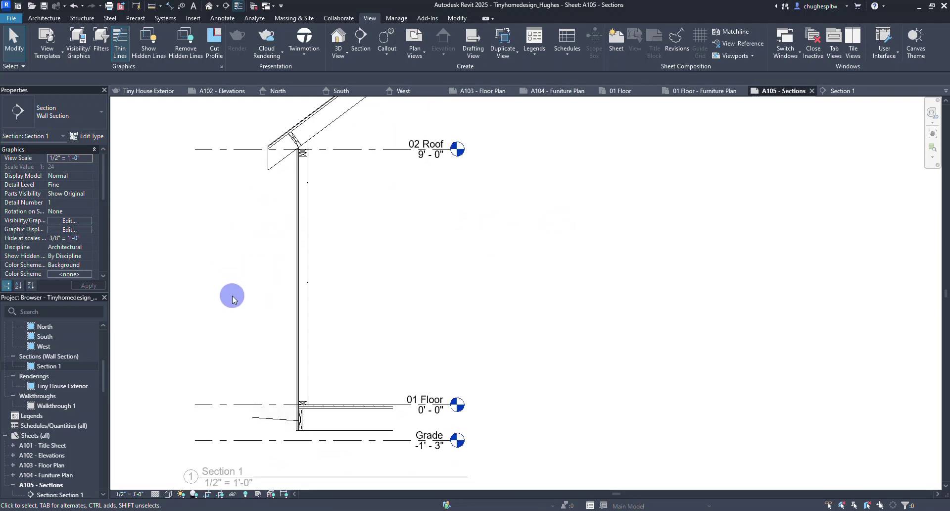
mouse_move(234, 295)
middle_down()
mouse_move(240, 248)
mouse_move(227, 292)
middle_up()
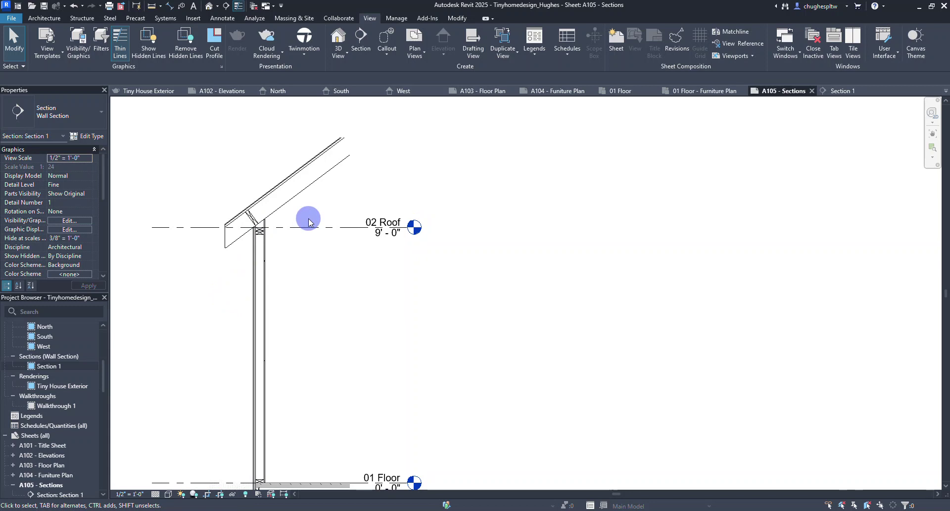
scroll(301, 225, up, 2)
scroll(269, 268, down, 2)
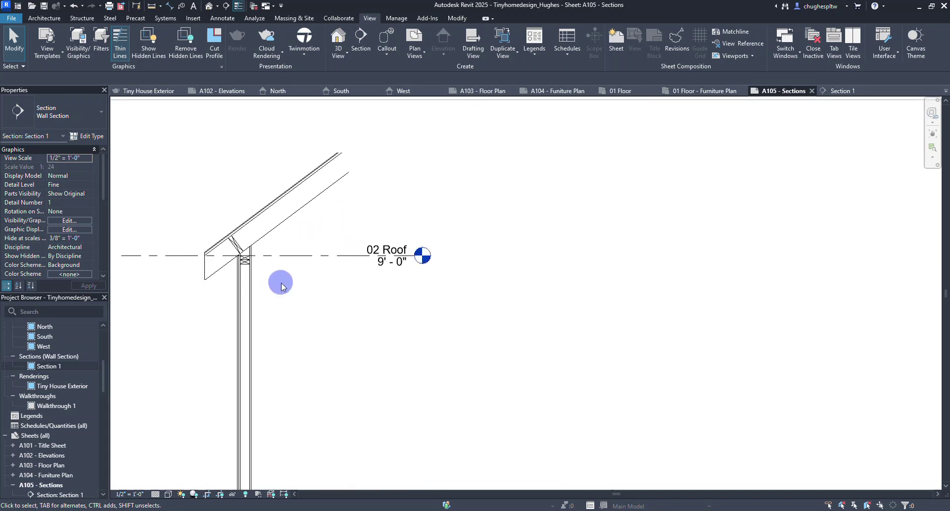
scroll(307, 232, up, 1)
scroll(275, 365, down, 1)
middle_drag(276, 364, 324, 201)
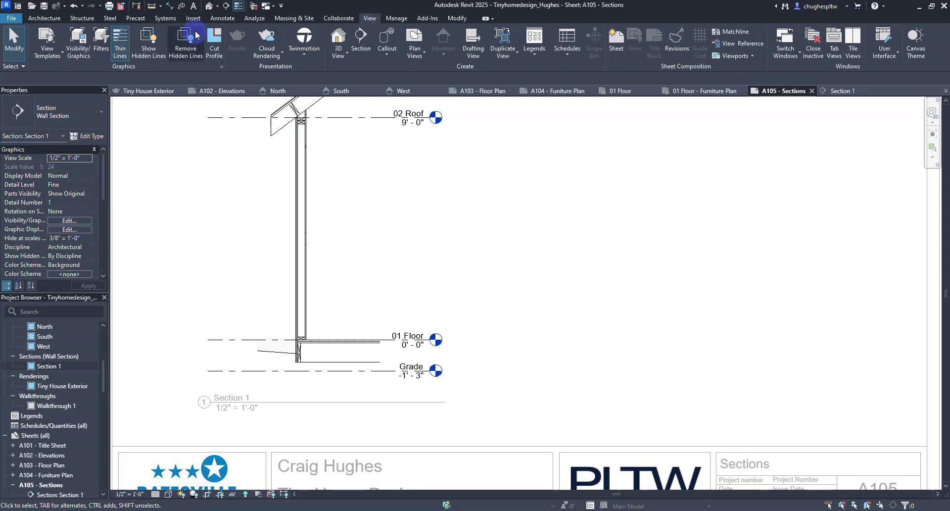
Add the text note 2" x 10" FL. JTS @ 16" O.C. below the floor joist at 01 Floor
click(222, 19)
click(426, 40)
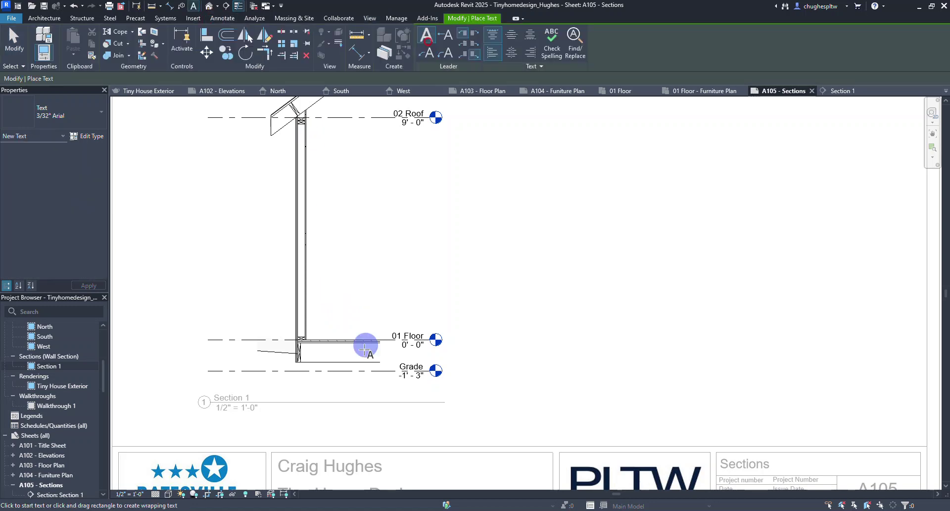
scroll(307, 361, up, 3)
scroll(306, 361, up, 2)
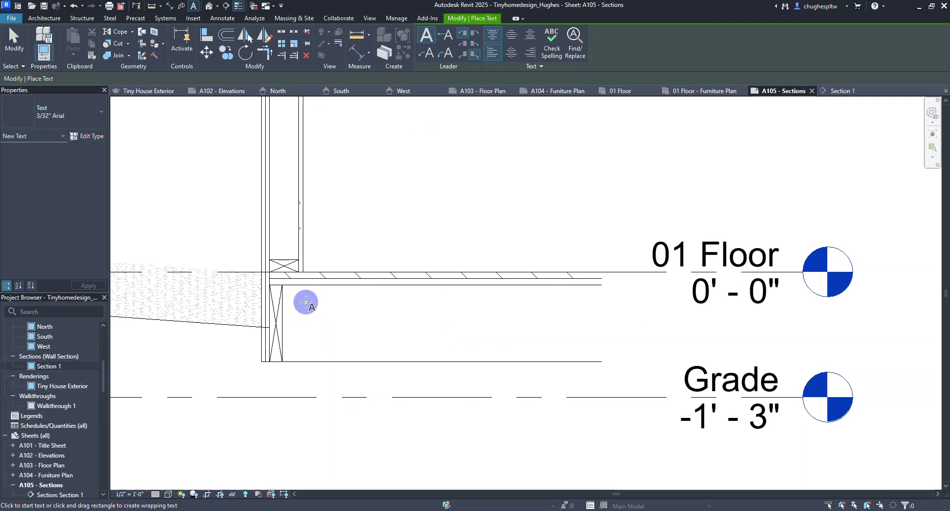
click(305, 302)
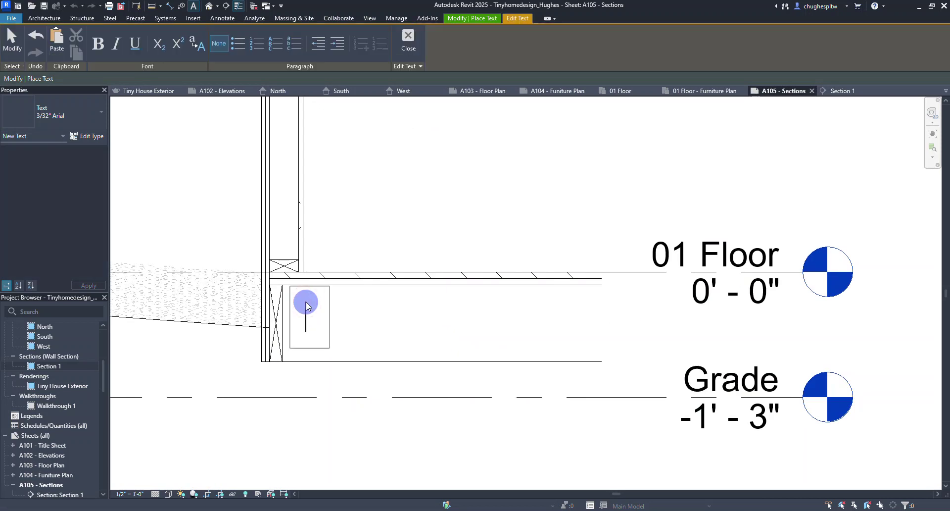
text(2" x)
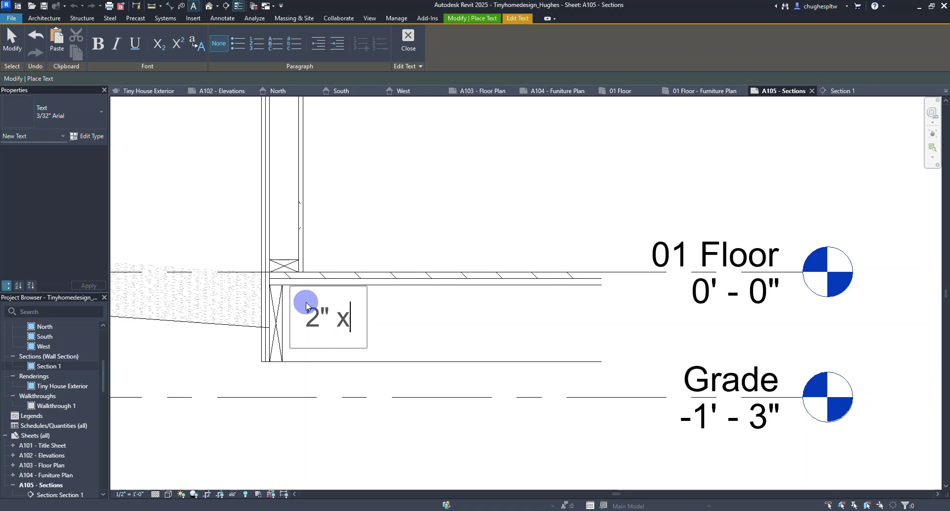
text( 10" F)
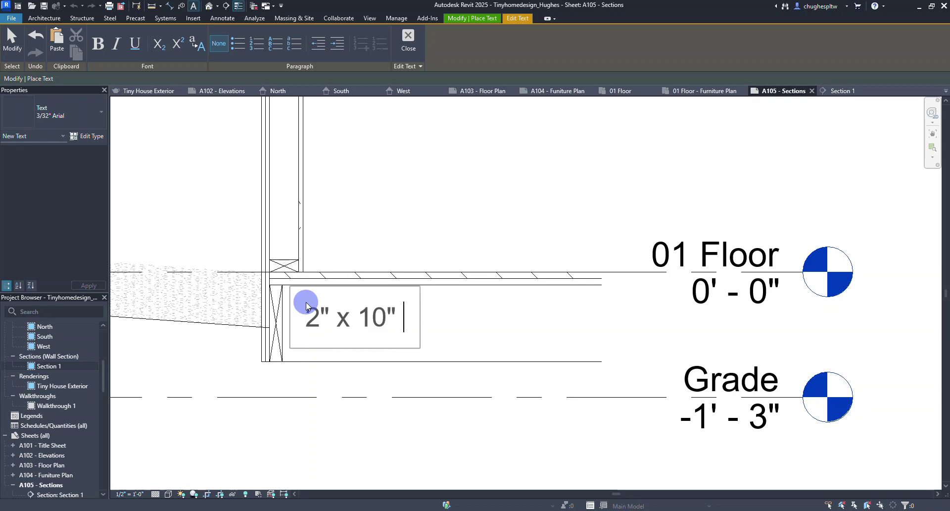
text(l.)
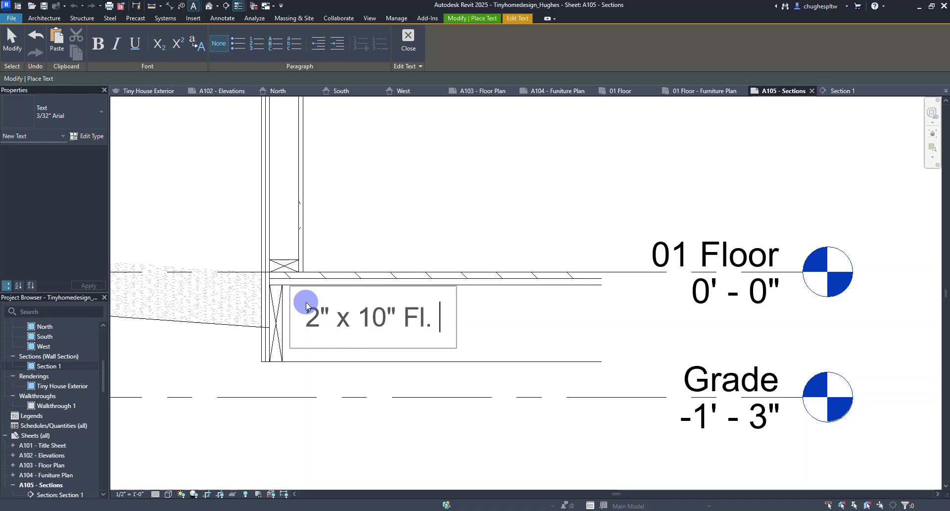
key(BackSpace)
key(BackSpace)
text(L. JTS @ 16" O.C.)
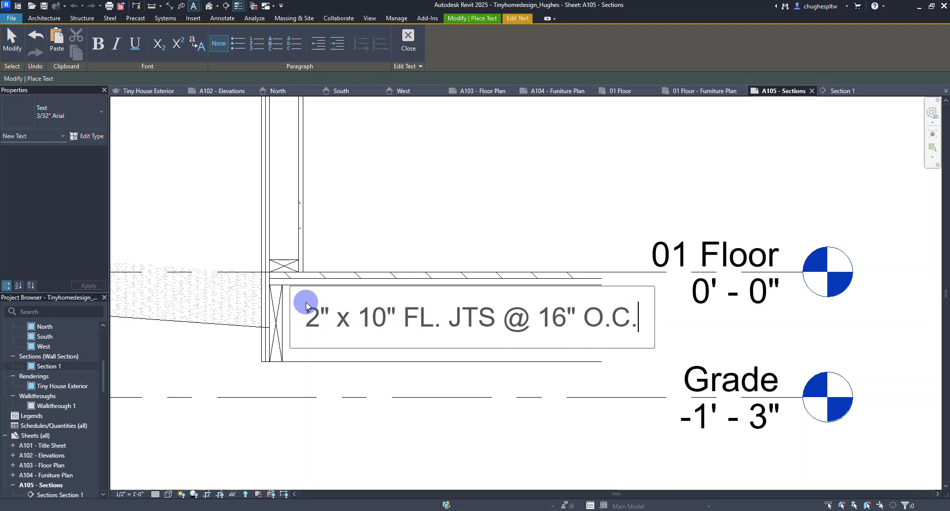
click(365, 227)
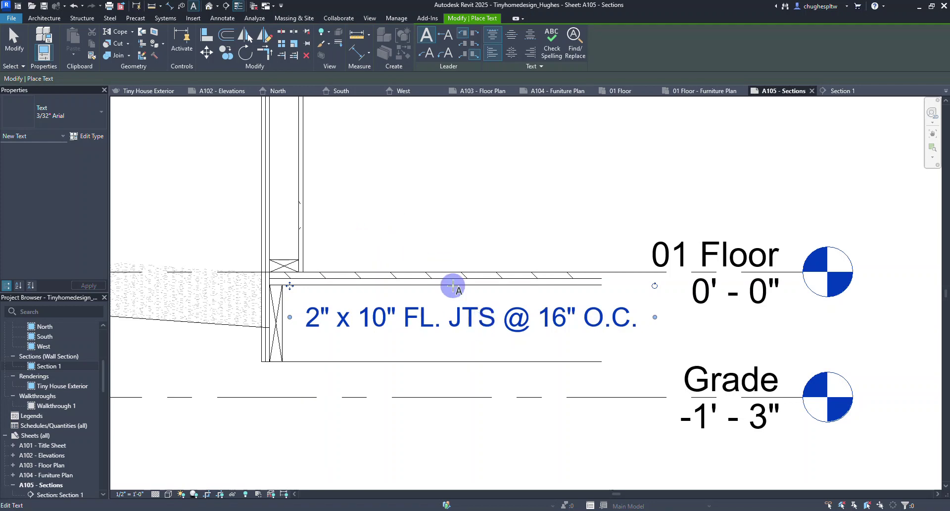
Place the text note 2" x 8" Rafters @ 16" O.C. beside the roof rafter
scroll(465, 248, down, 5)
middle_drag(430, 202, 434, 295)
scroll(431, 292, up, 6)
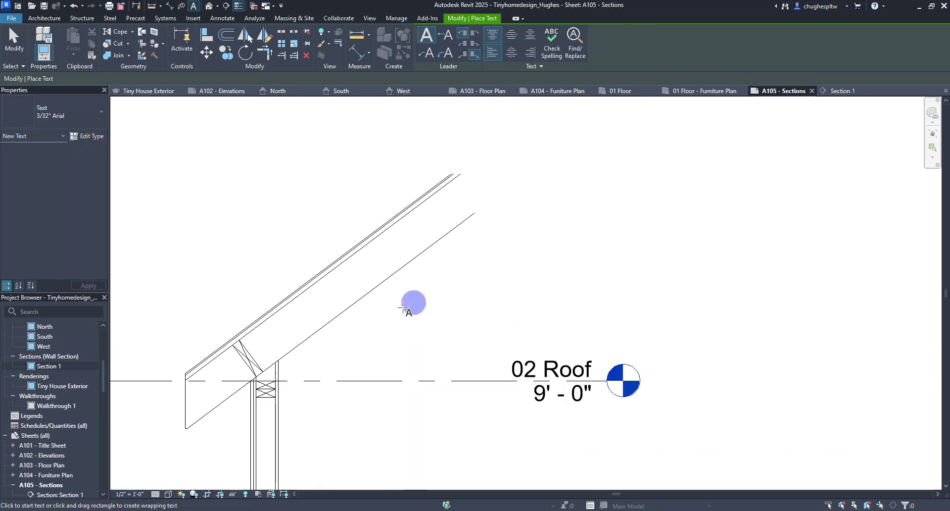
click(357, 310)
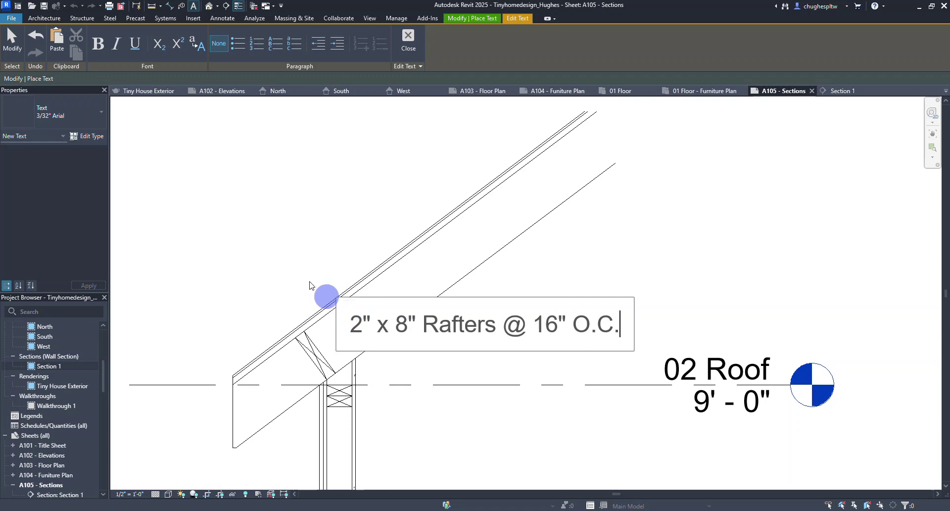
click(255, 225)
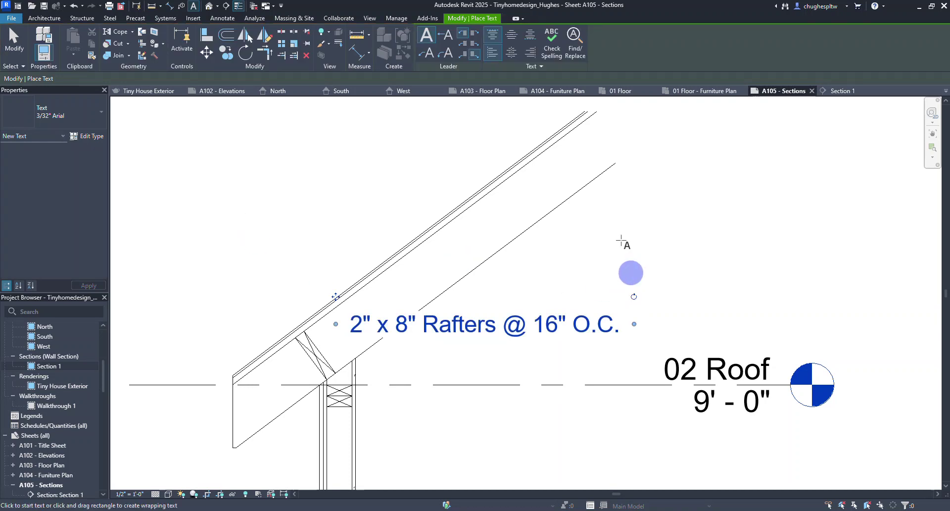
right_click(618, 239)
key(Escape)
right_click(641, 247)
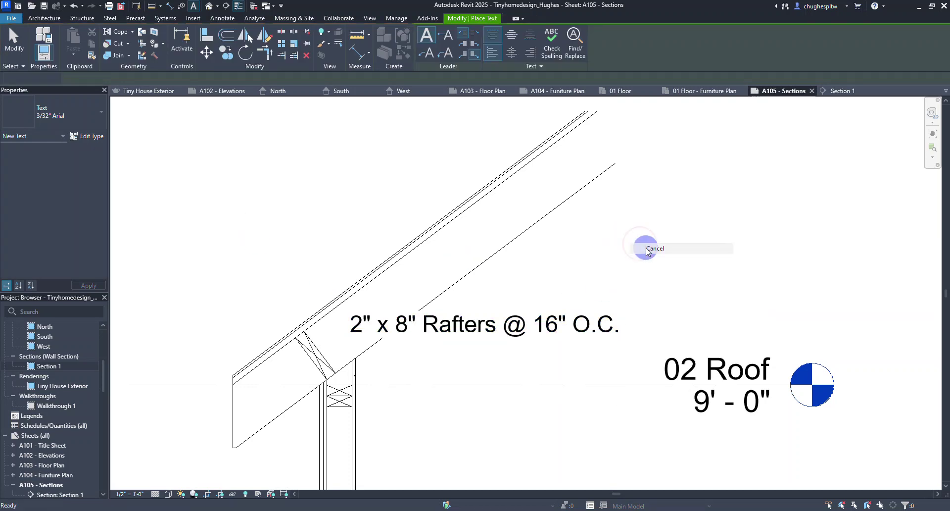
Rotate and move the rafter note so it runs along the sloped rafter
click(610, 313)
drag(635, 293, 590, 216)
drag(346, 388, 323, 317)
drag(565, 141, 563, 141)
click(651, 232)
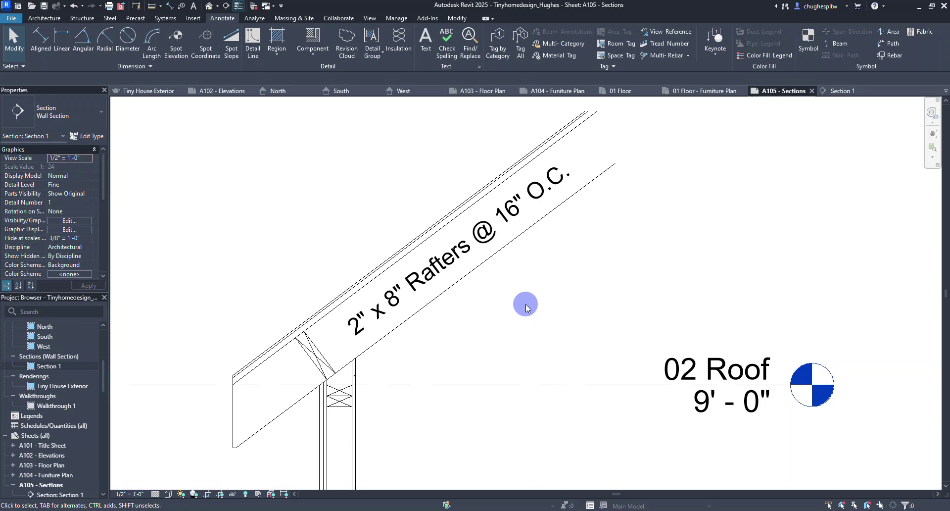
Start batt insulation at the top of the wall's stud cavity
scroll(525, 304, down, 5)
scroll(518, 371, down, 1)
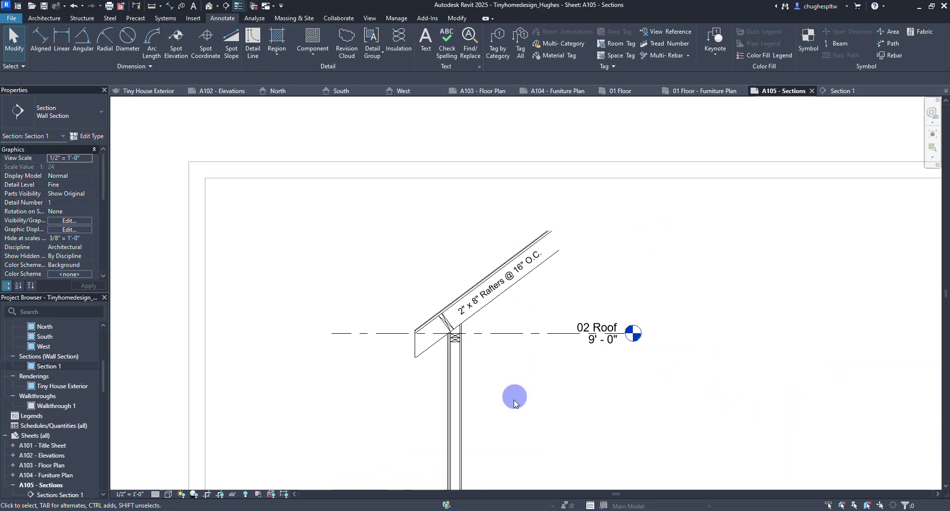
middle_drag(517, 372, 496, 304)
scroll(523, 294, up, 1)
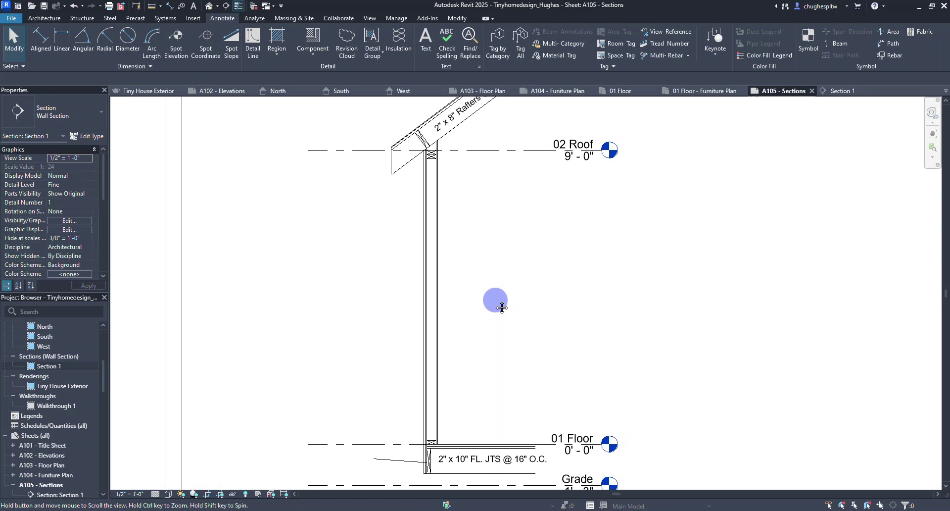
click(398, 43)
scroll(441, 142, up, 6)
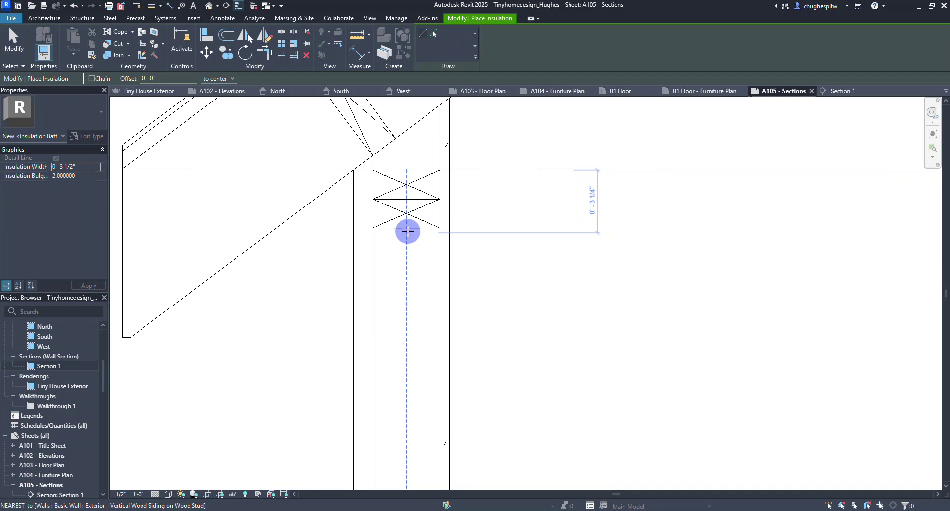
click(407, 228)
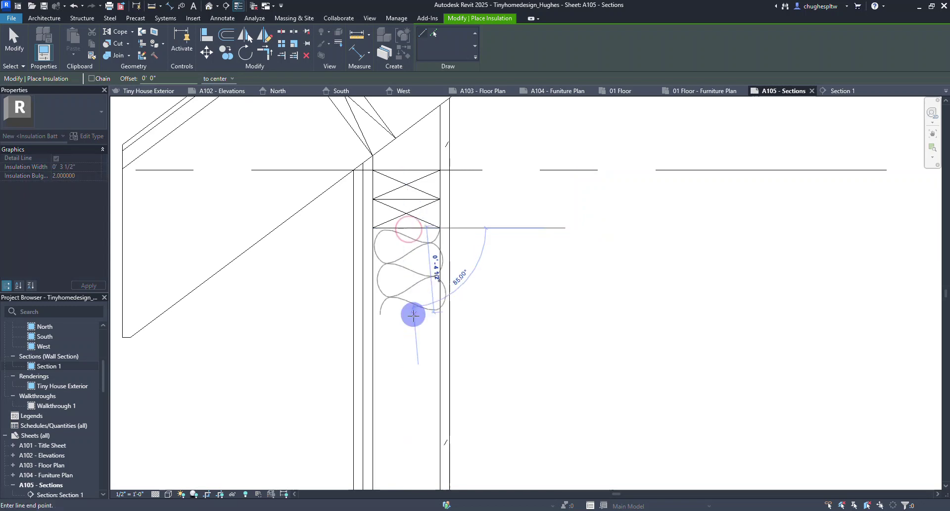
End the batt insulation at the bottom of the wall near the 01 Floor level
middle_drag(411, 320, 406, 186)
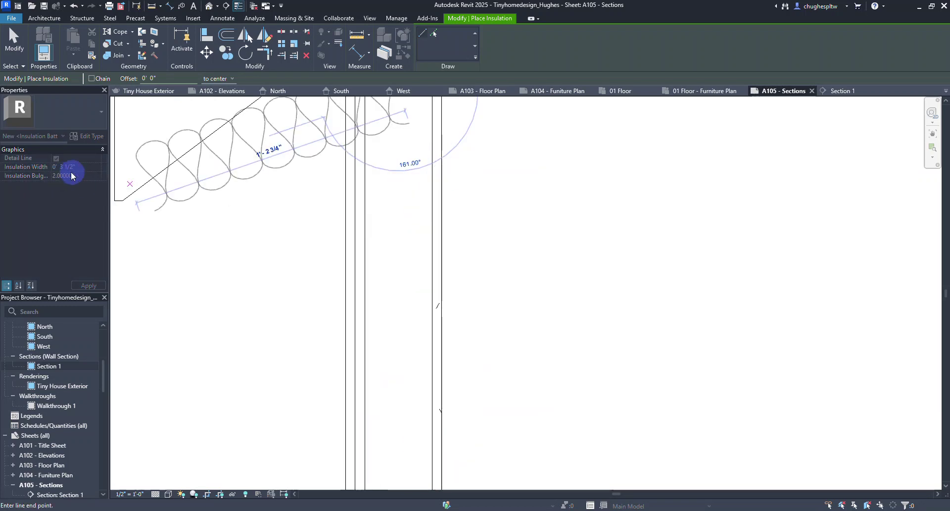
scroll(423, 205, down, 4)
middle_drag(415, 318, 445, 106)
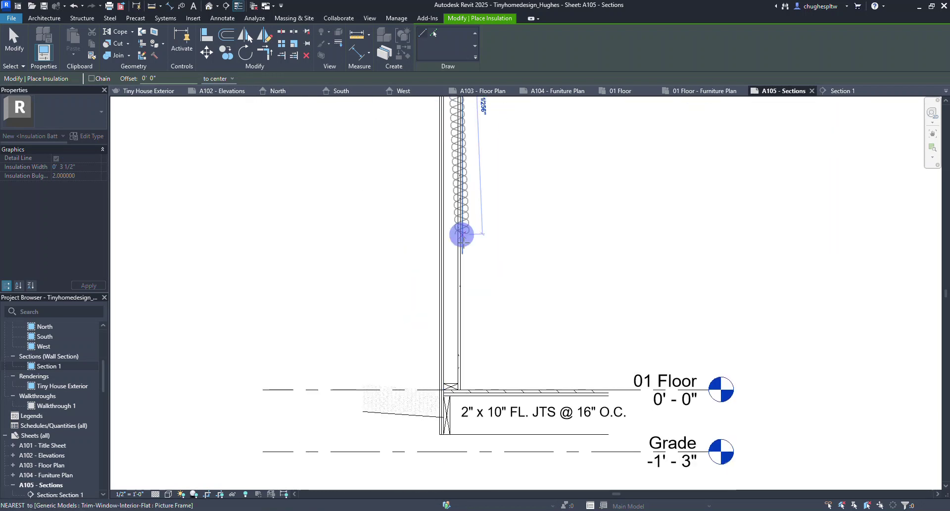
scroll(450, 351, up, 5)
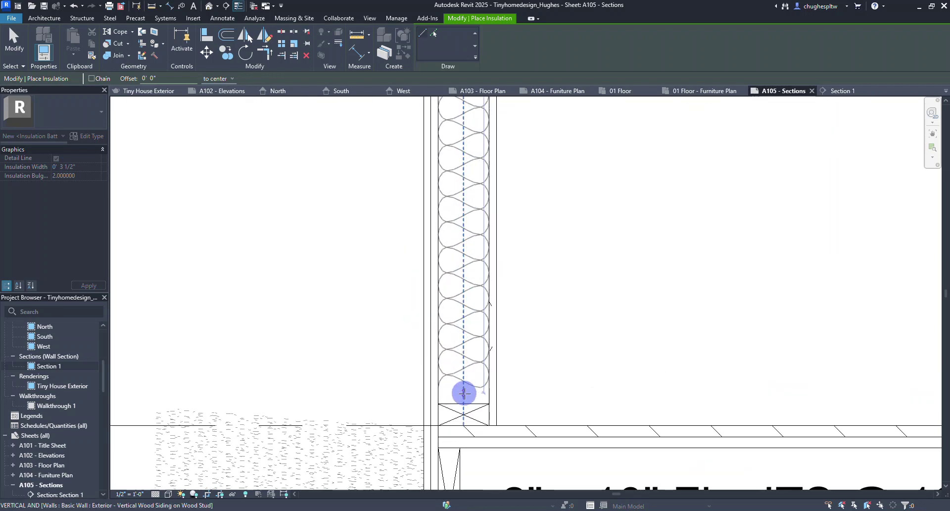
click(463, 404)
scroll(310, 295, down, 3)
middle_drag(233, 209, 309, 372)
scroll(309, 372, down, 3)
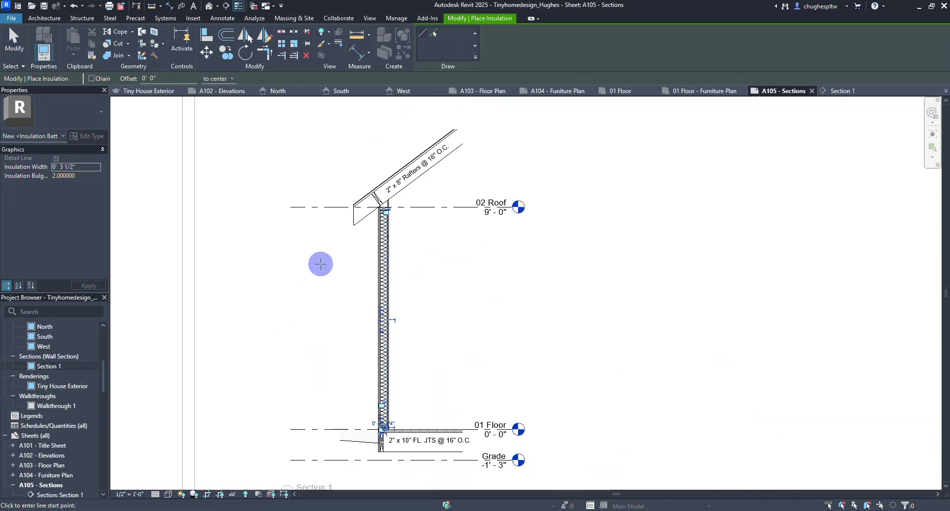
scroll(349, 244, up, 5)
scroll(297, 149, down, 2)
Run 7 1/4" batt insulation along the roof rafter from the wall corner to its upper end
scroll(296, 170, up, 1)
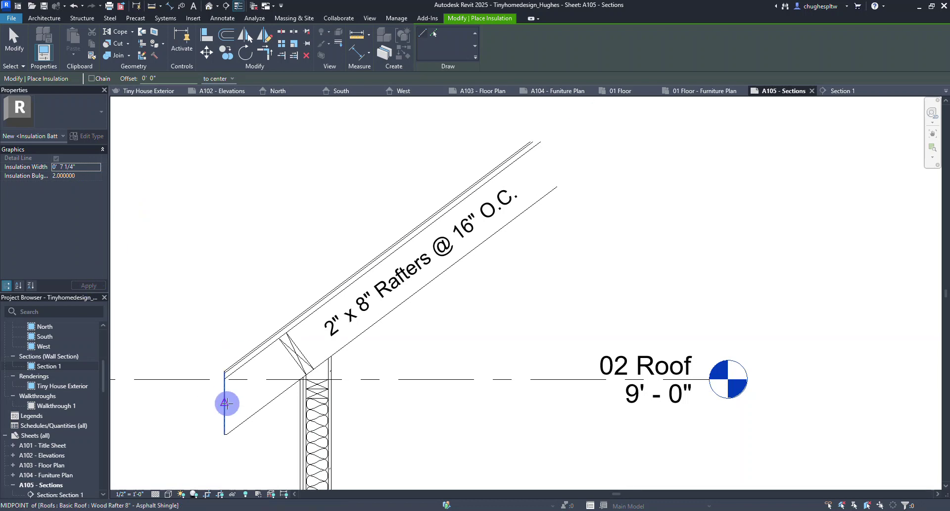
click(301, 347)
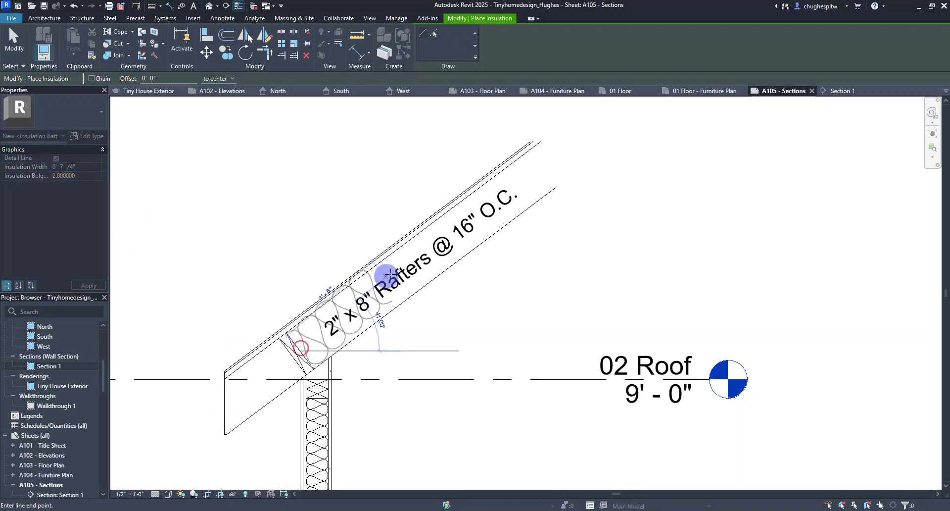
click(543, 169)
right_click(272, 218)
click(291, 220)
right_click(293, 218)
click(301, 228)
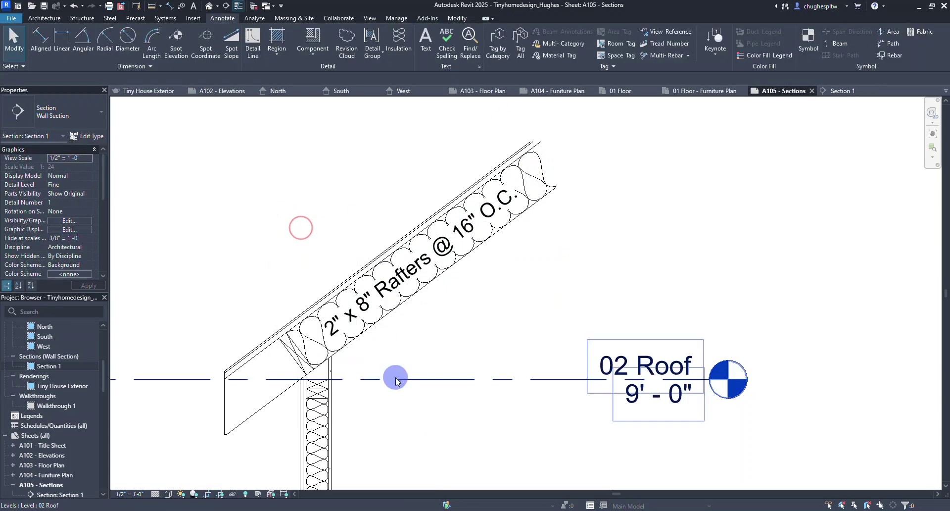
scroll(360, 307, down, 5)
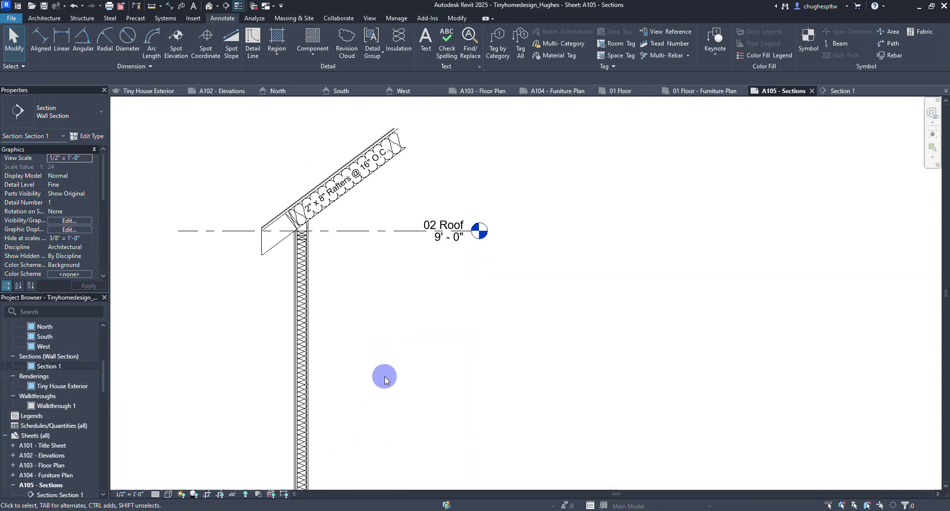
middle_drag(394, 409, 524, 238)
scroll(422, 345, up, 4)
scroll(431, 332, up, 2)
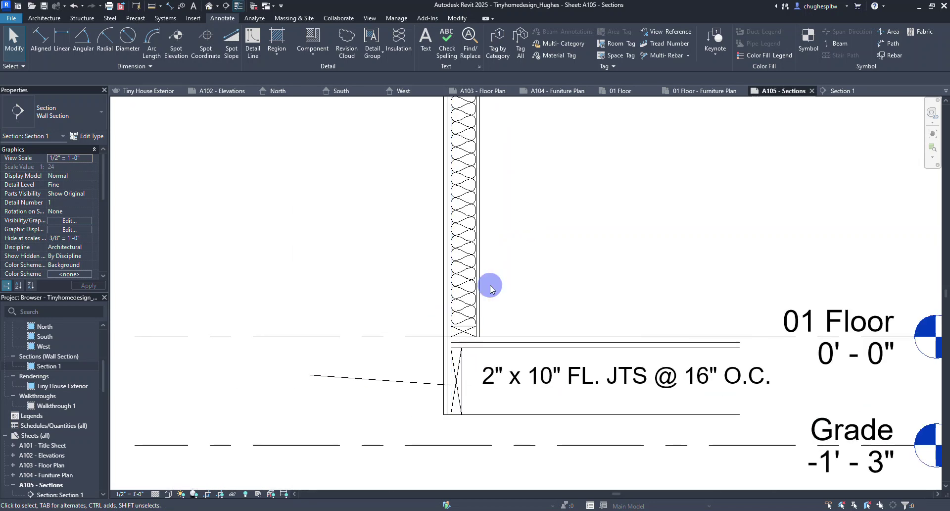
Add a bent-leader note reading 2" x 10" Band Board pointing to the floor-wall junction
click(426, 45)
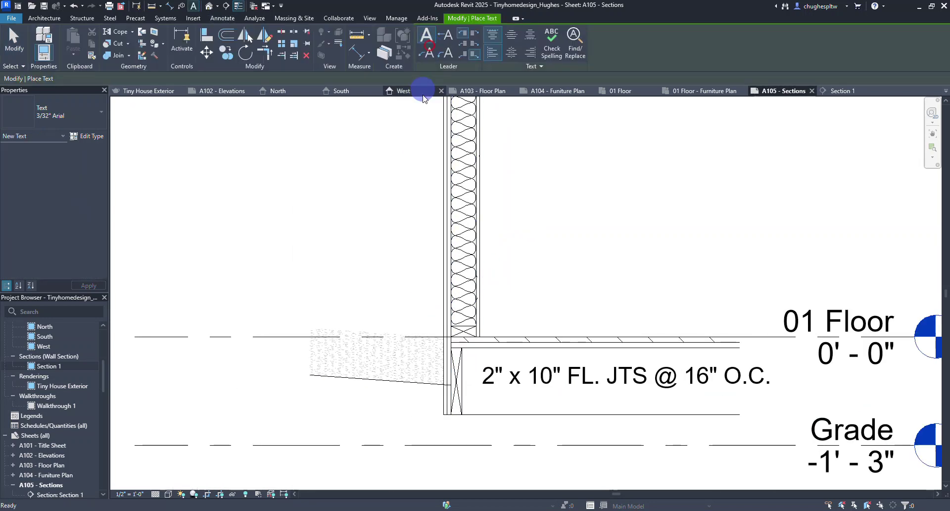
click(428, 55)
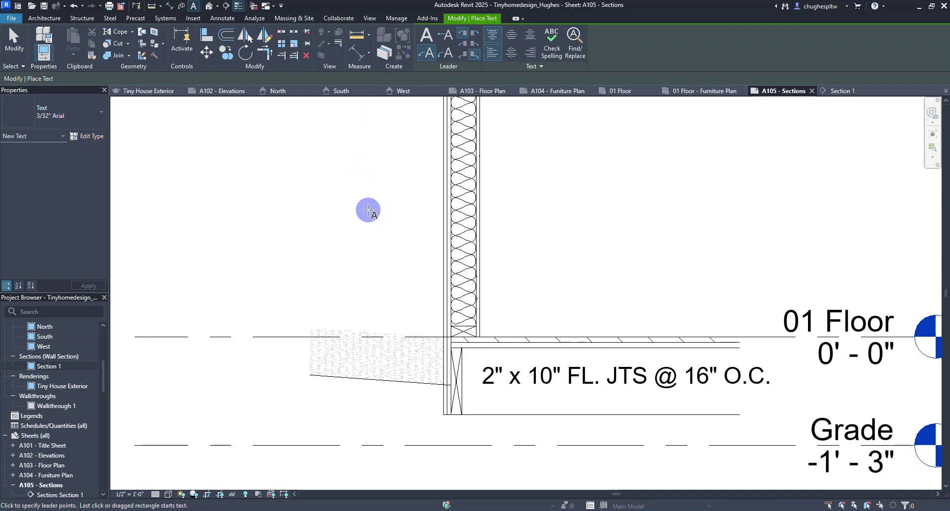
click(454, 356)
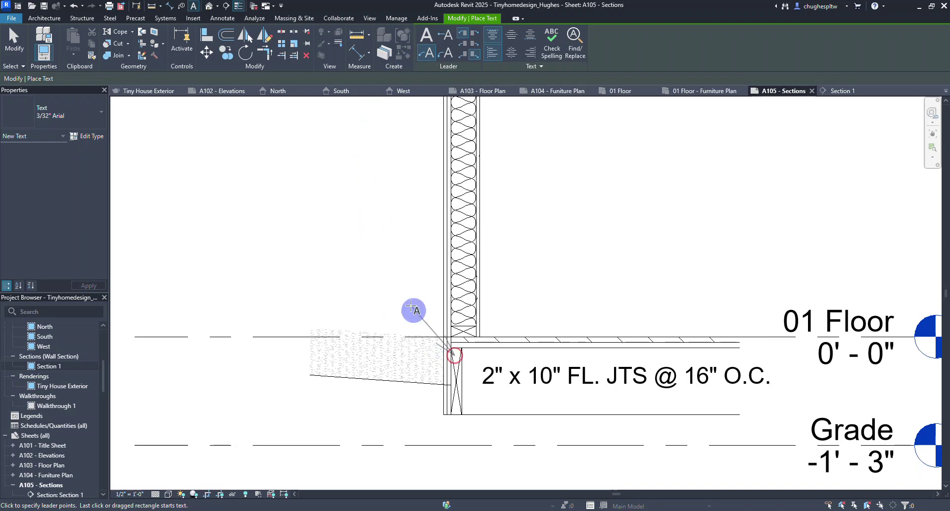
click(376, 251)
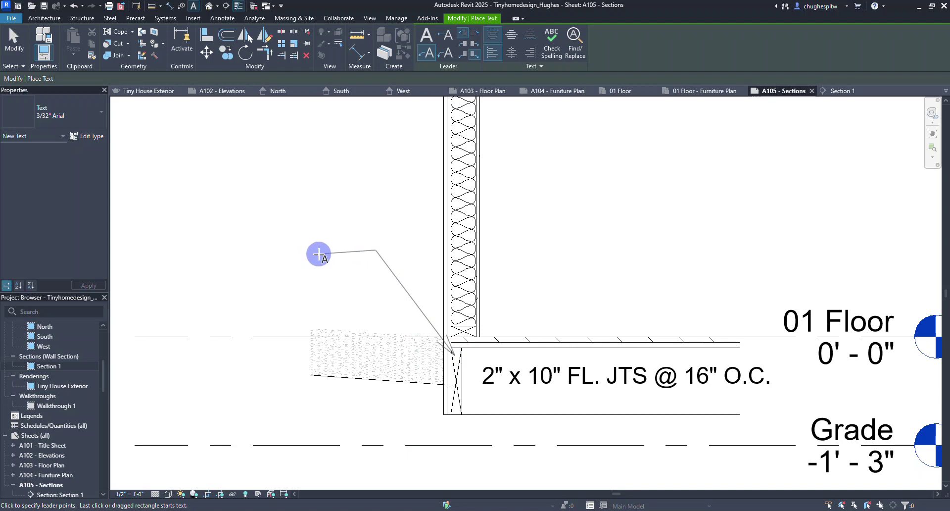
click(315, 251)
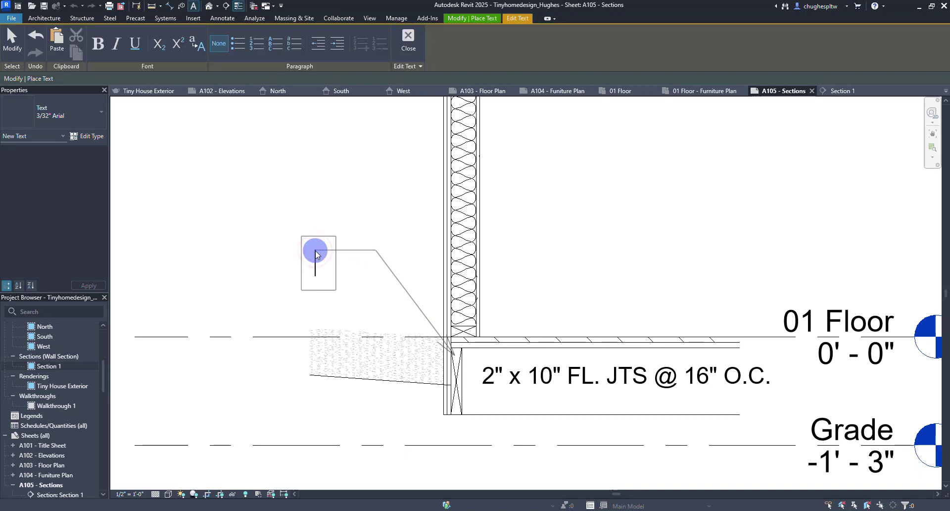
text(2" x)
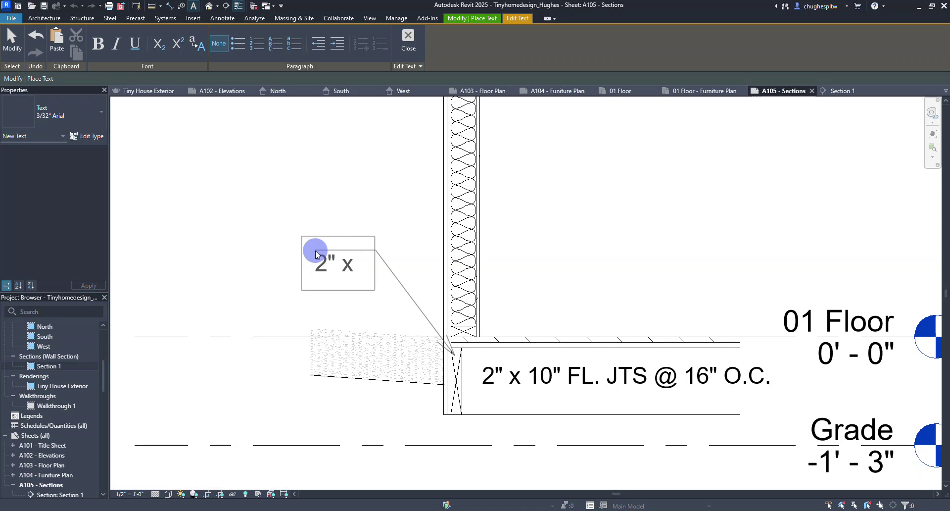
text( 10" Band )
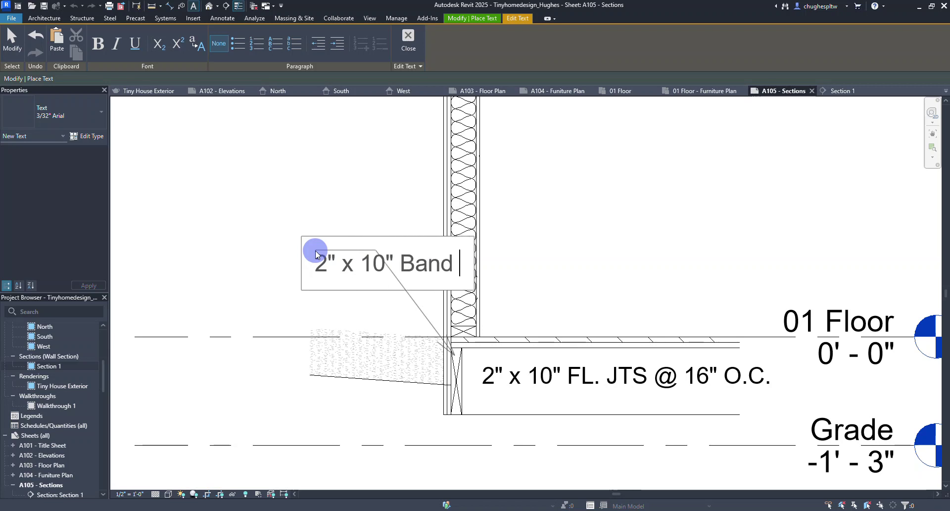
text(Board)
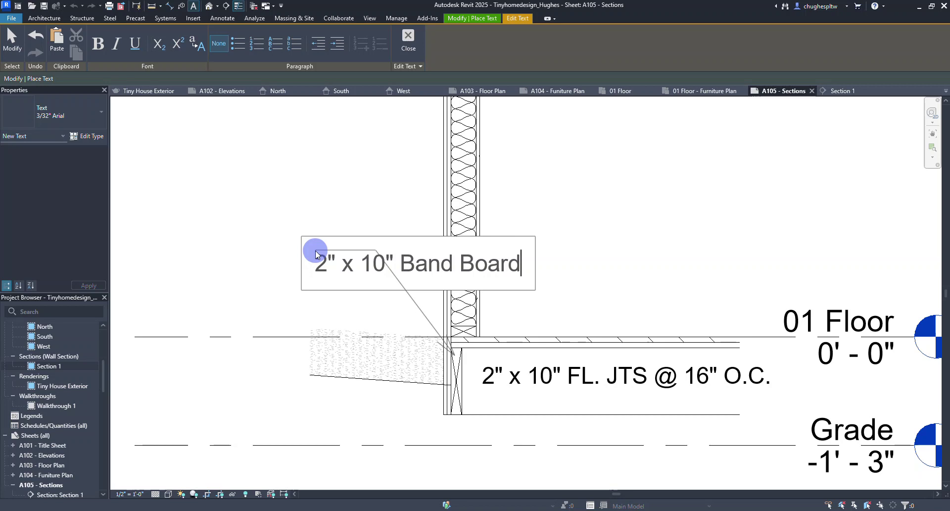
key(Return)
key(BackSpace)
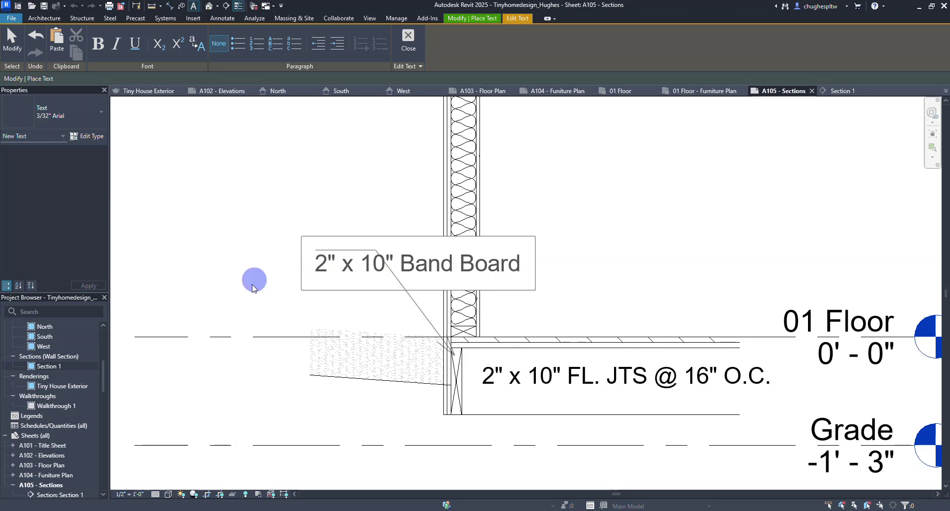
click(234, 299)
scroll(343, 293, down, 2)
scroll(344, 293, down, 1)
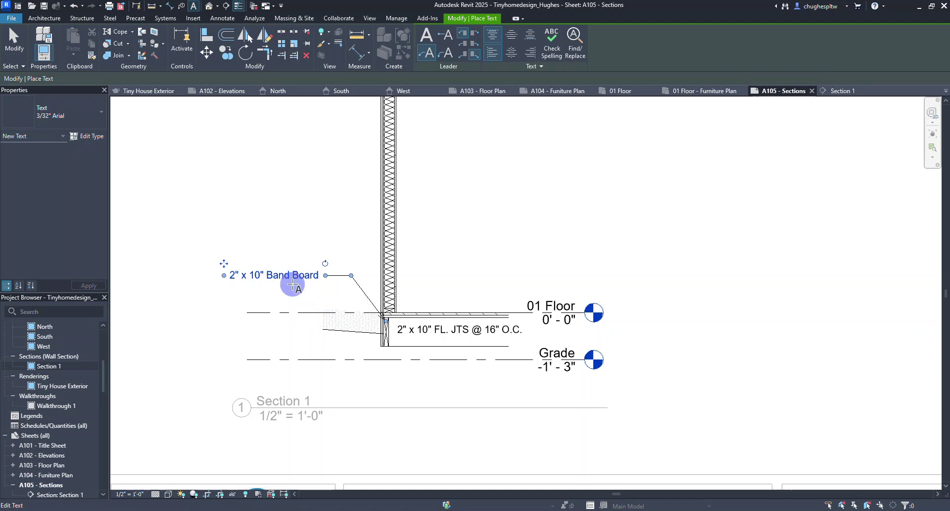
Add a leadered note 3/4" Plywood Subfloor pointing to the floor junction
scroll(340, 314, up, 5)
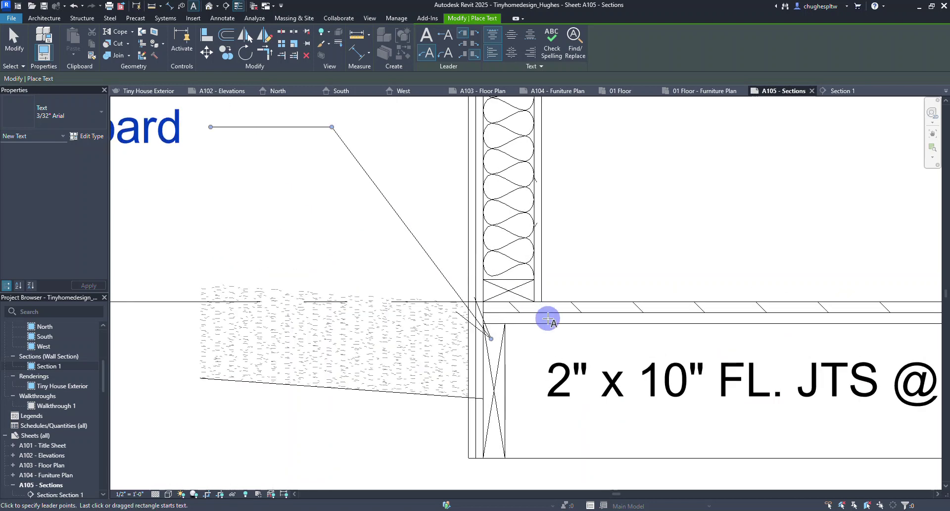
click(547, 320)
middle_drag(452, 233, 541, 314)
scroll(541, 314, down, 2)
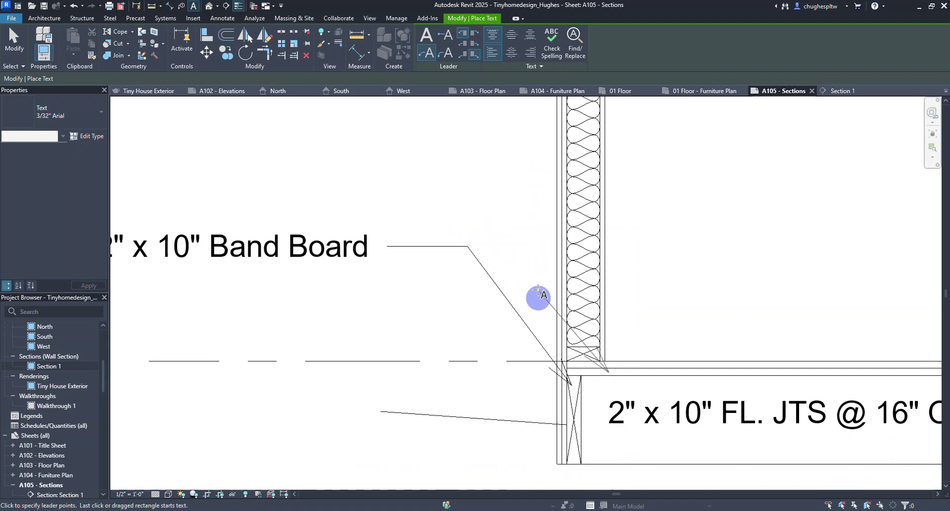
click(468, 189)
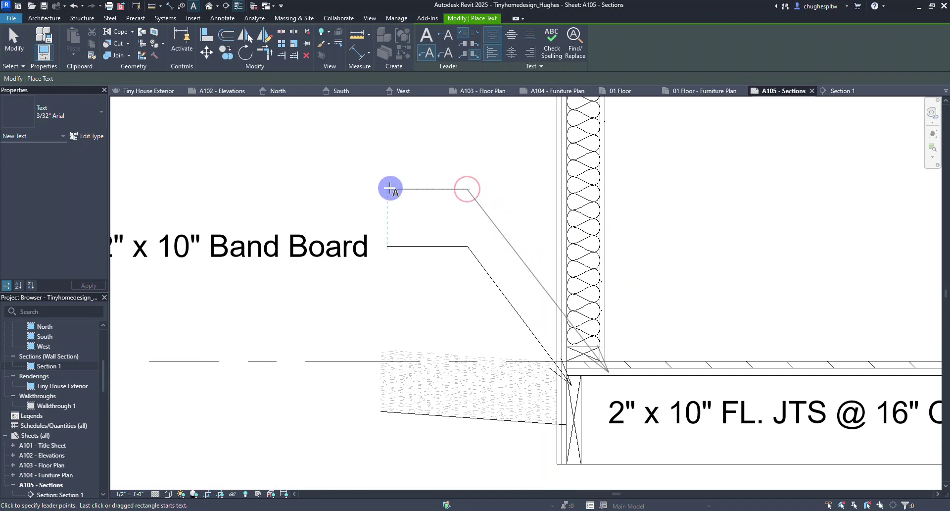
click(390, 188)
scroll(450, 269, down, 2)
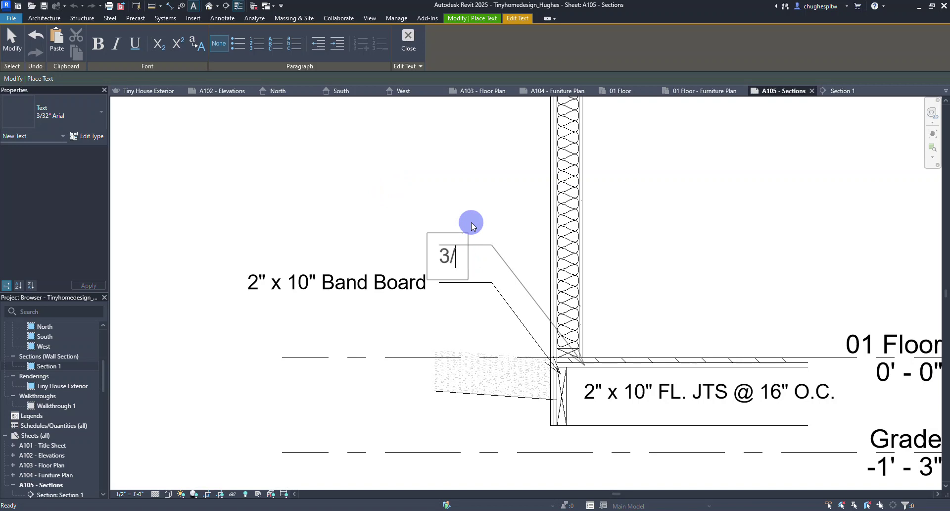
text(Plywood Subfloor)
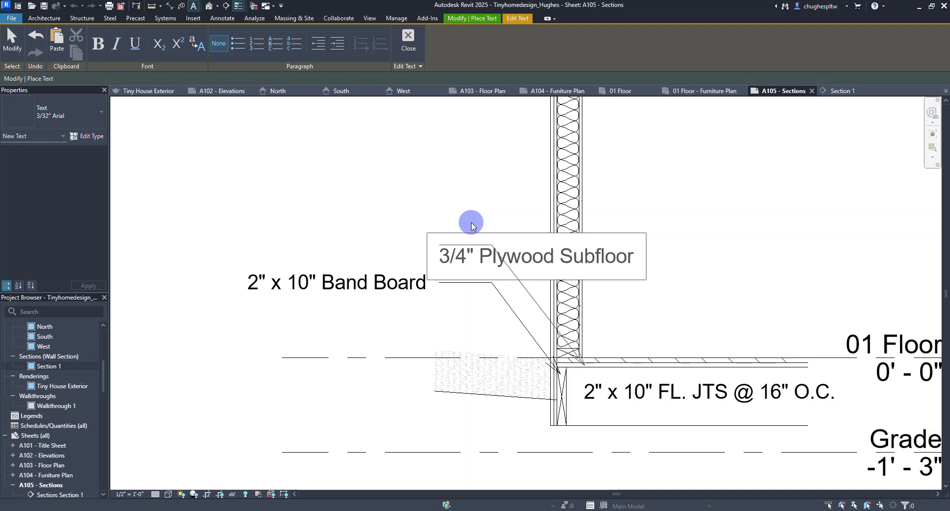
click(503, 180)
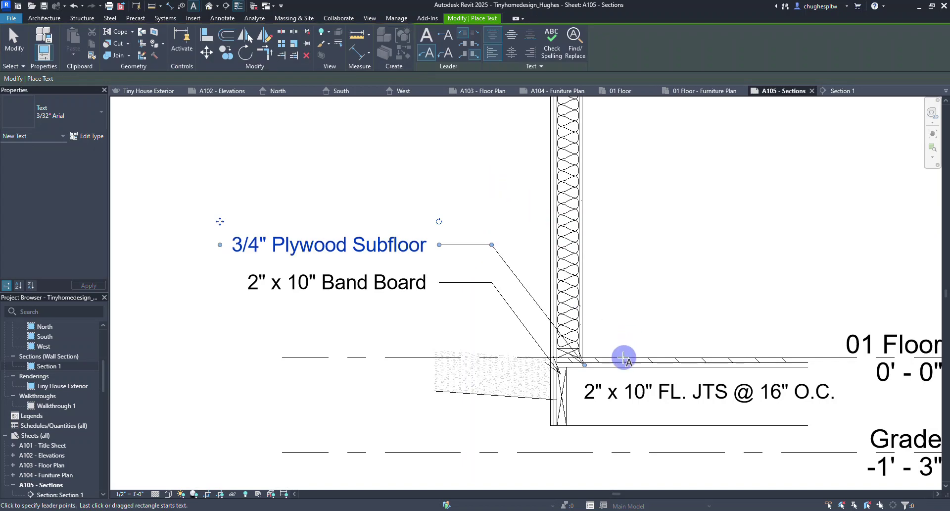
Add a leadered note 3/4" Oak Flooring pointing to the floor surface
click(603, 358)
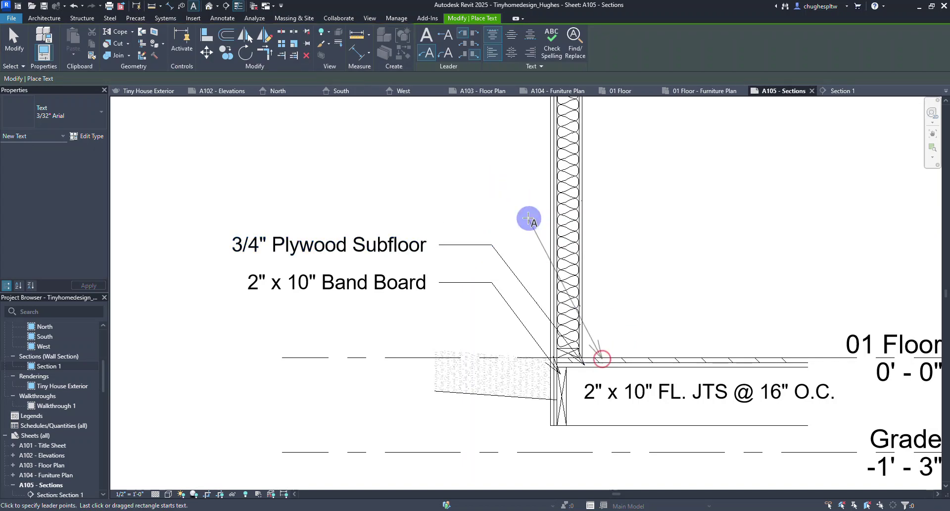
click(489, 205)
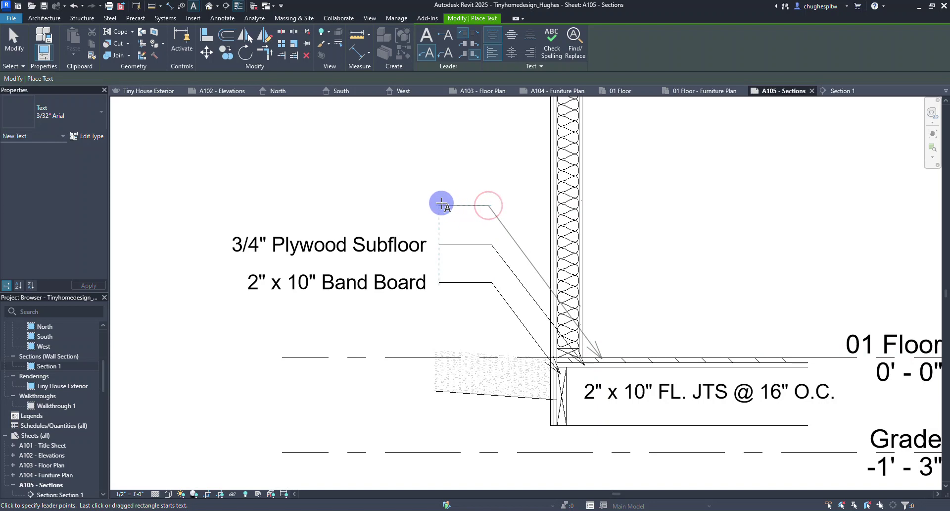
click(441, 204)
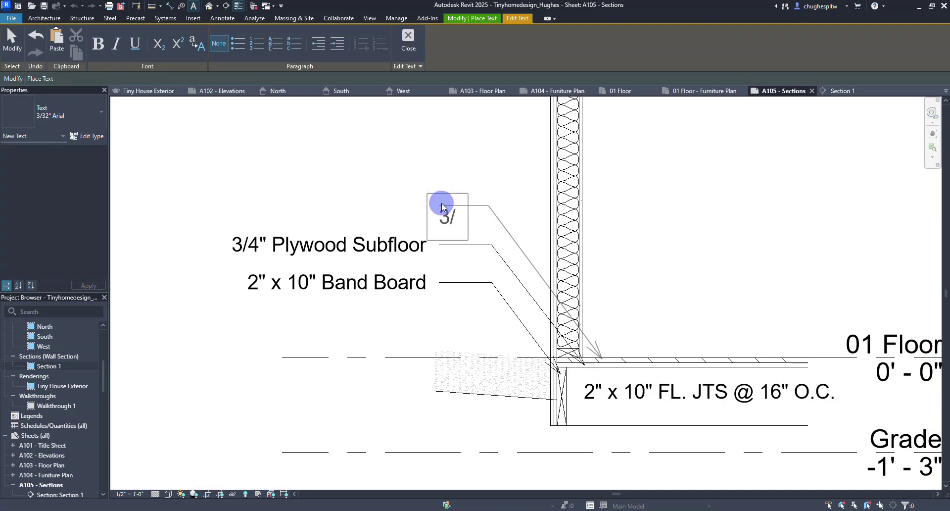
key(BackSpace)
key(BackSpace)
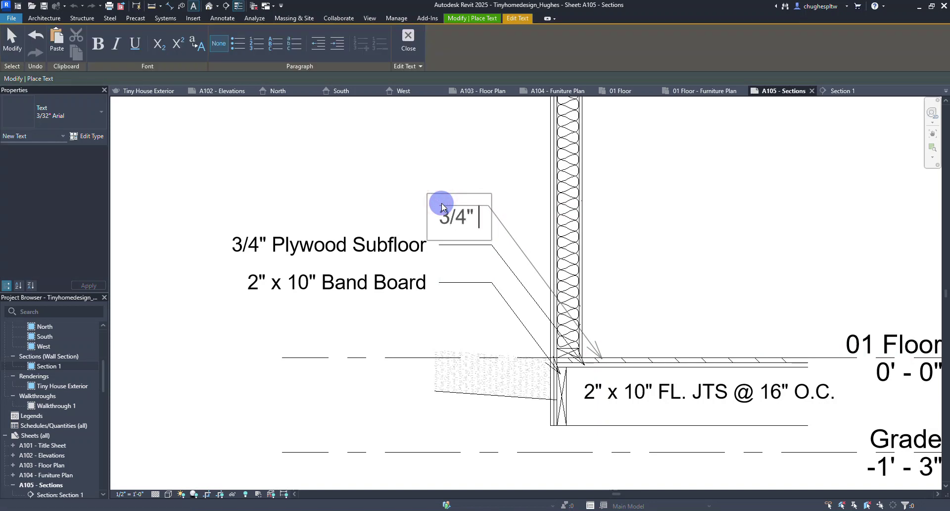
text(4" Oak Flooring)
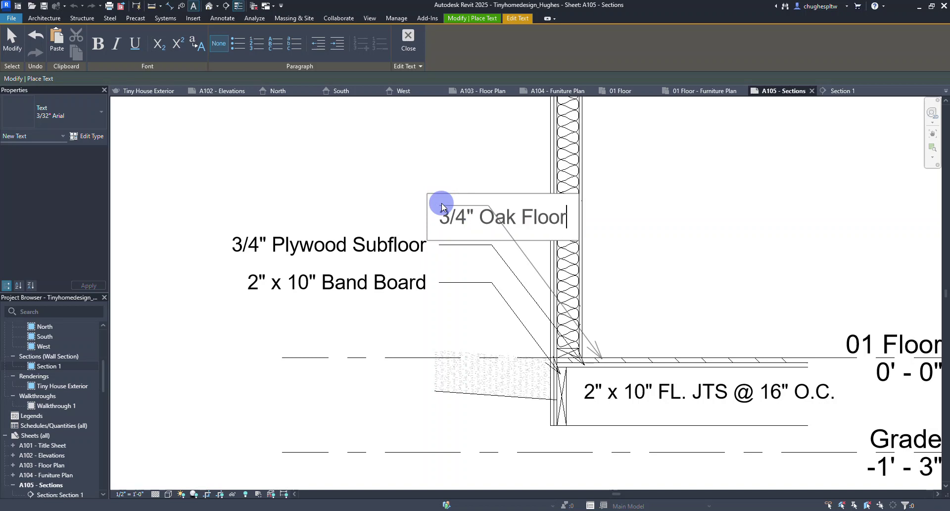
click(598, 276)
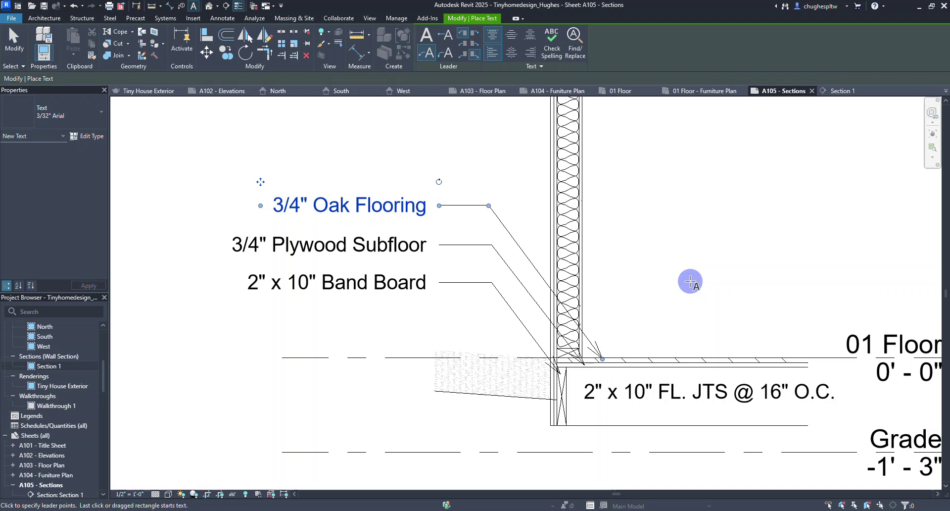
Add a leadered note Gypsum Wall Board pointing to the wall's interior finish
scroll(614, 347, down, 4)
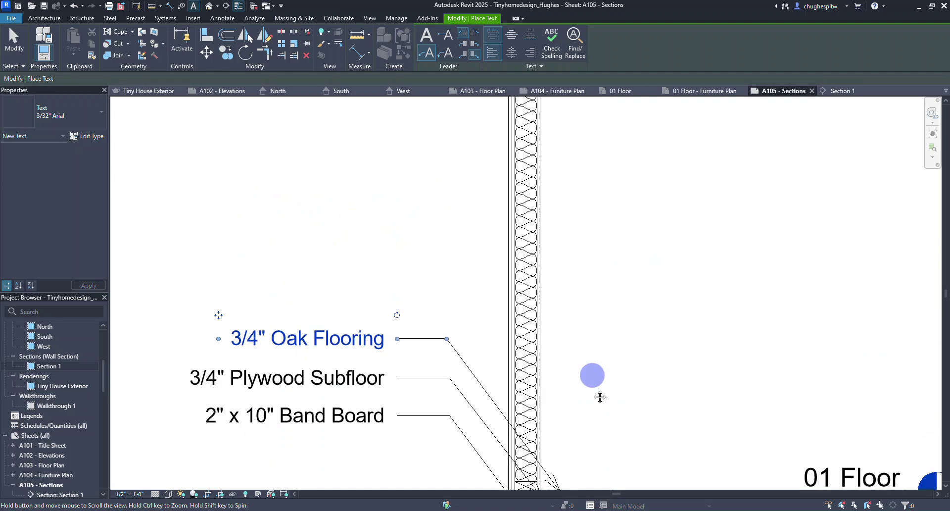
scroll(546, 381, up, 5)
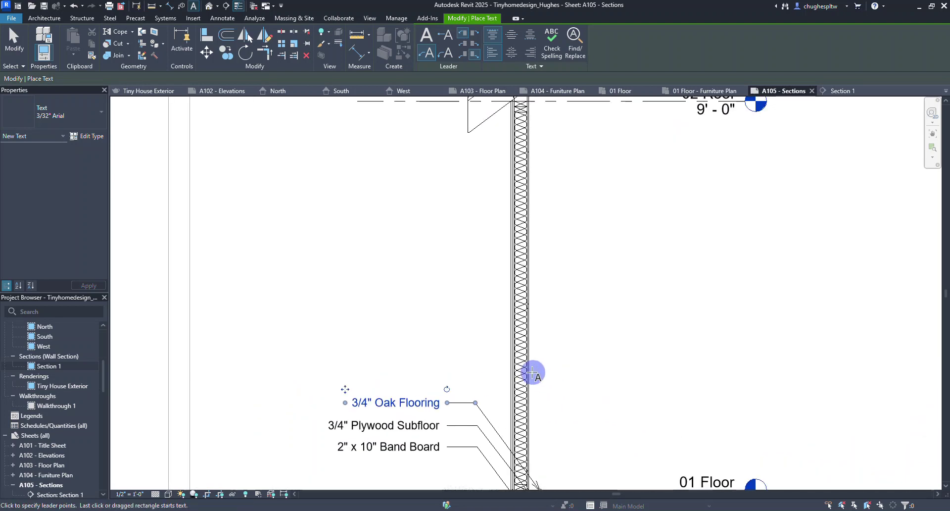
click(520, 390)
scroll(536, 368, down, 2)
scroll(542, 366, down, 2)
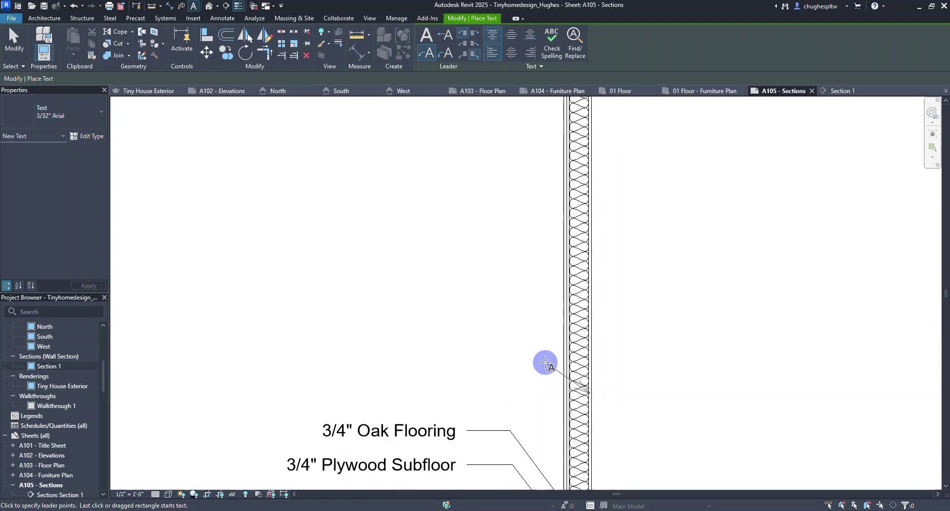
click(514, 335)
click(467, 335)
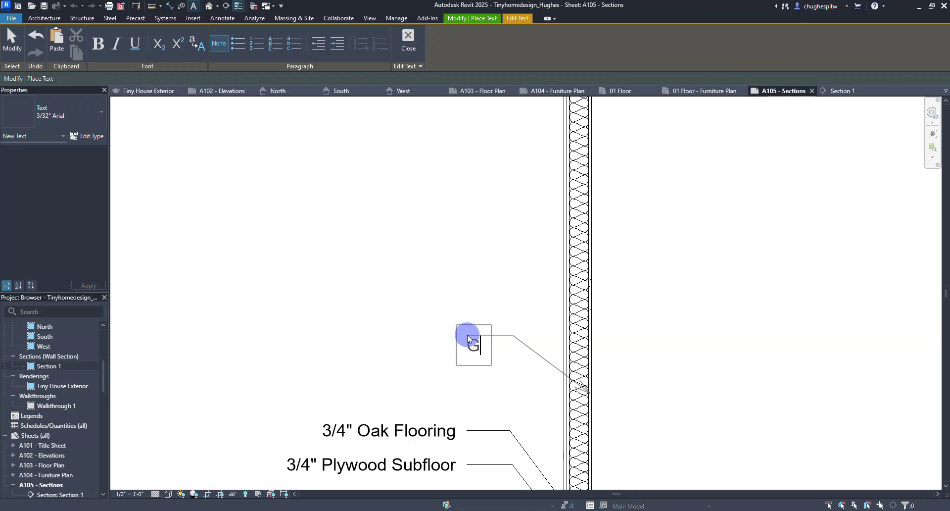
text(Gypsu)
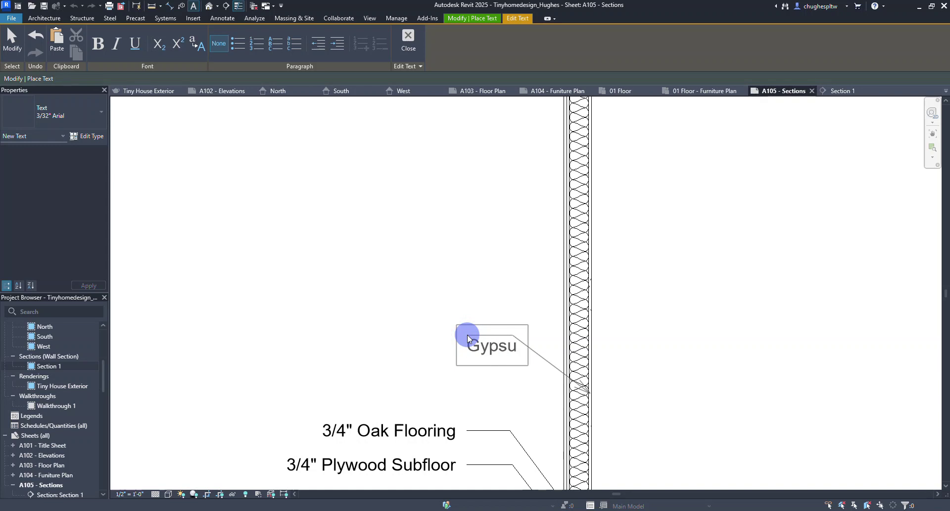
text(m Wall Board)
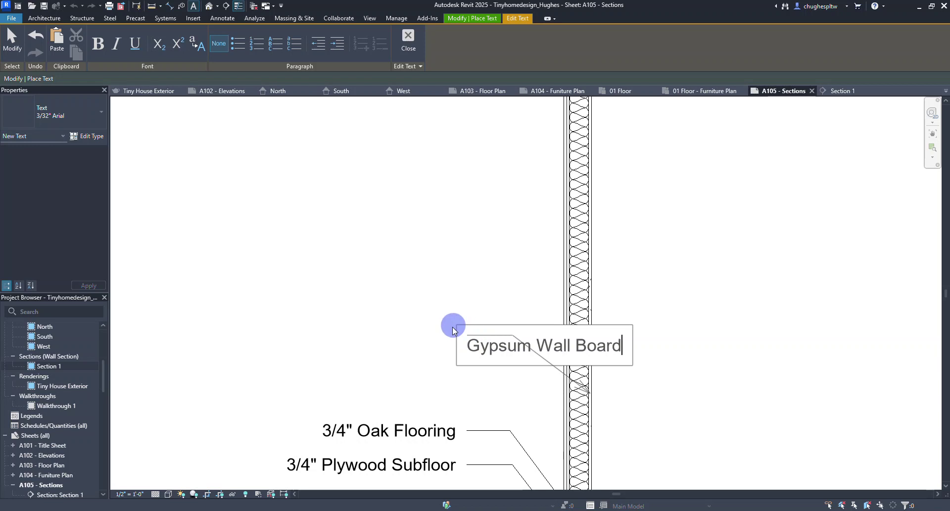
click(452, 351)
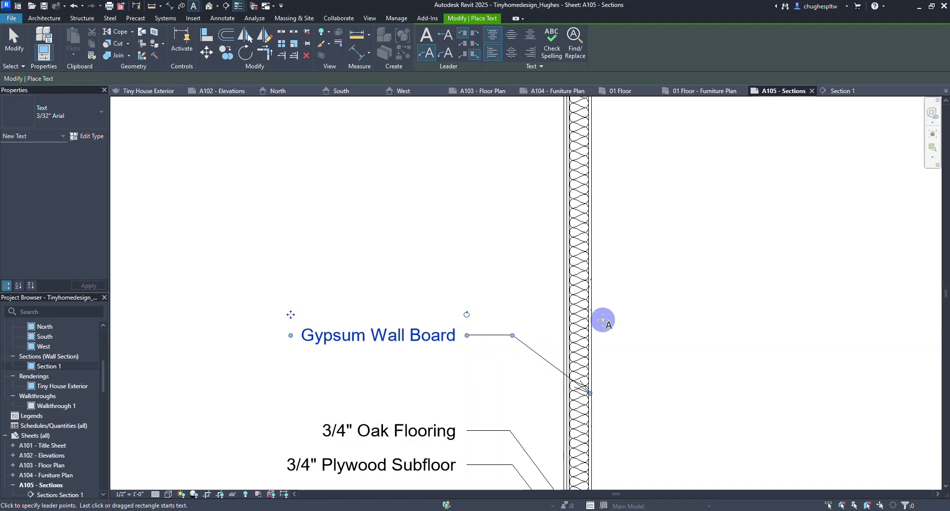
Add a leadered note 2" X 4" Studs @ 16" O.C. pointing to the wall studs
click(582, 338)
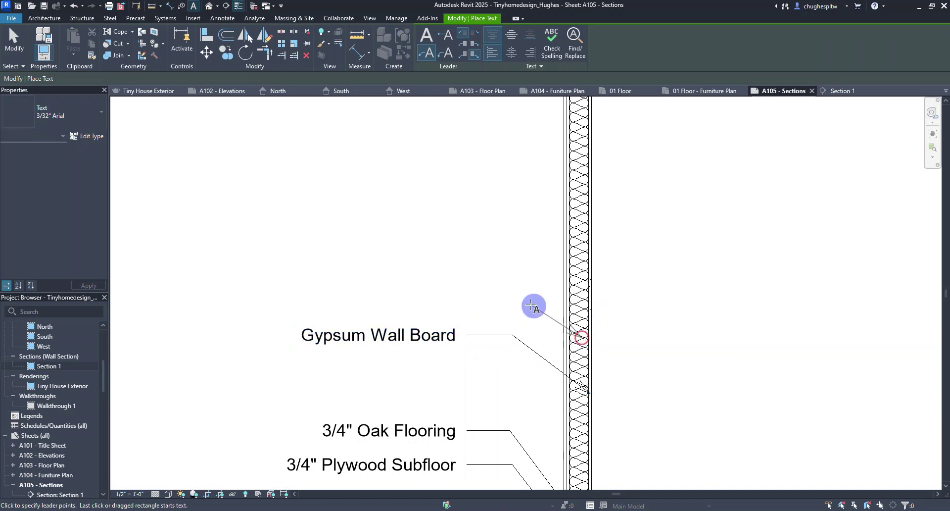
click(514, 289)
click(465, 291)
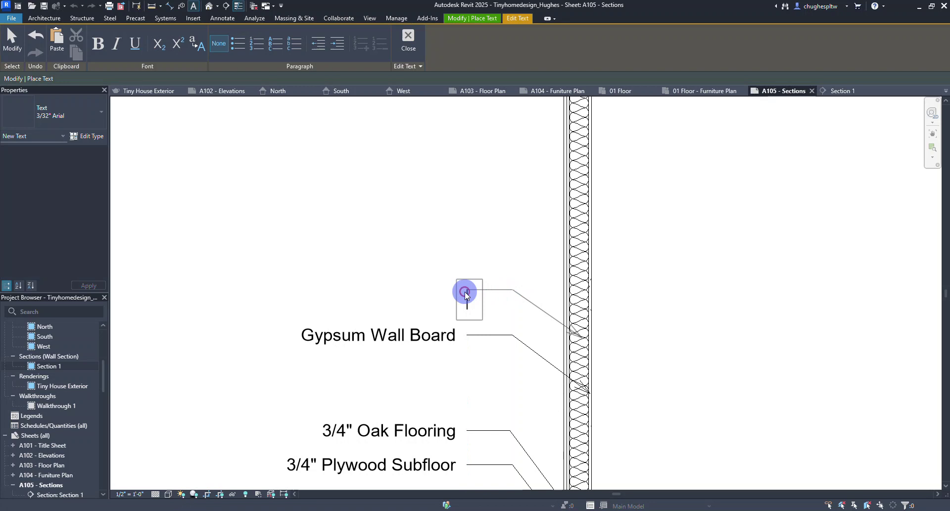
text(2" X 4)
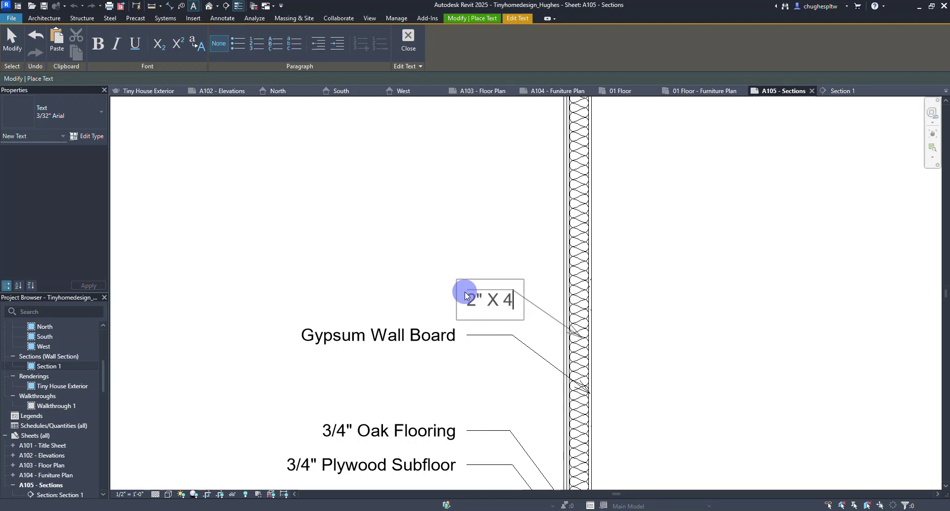
text(" Studs)
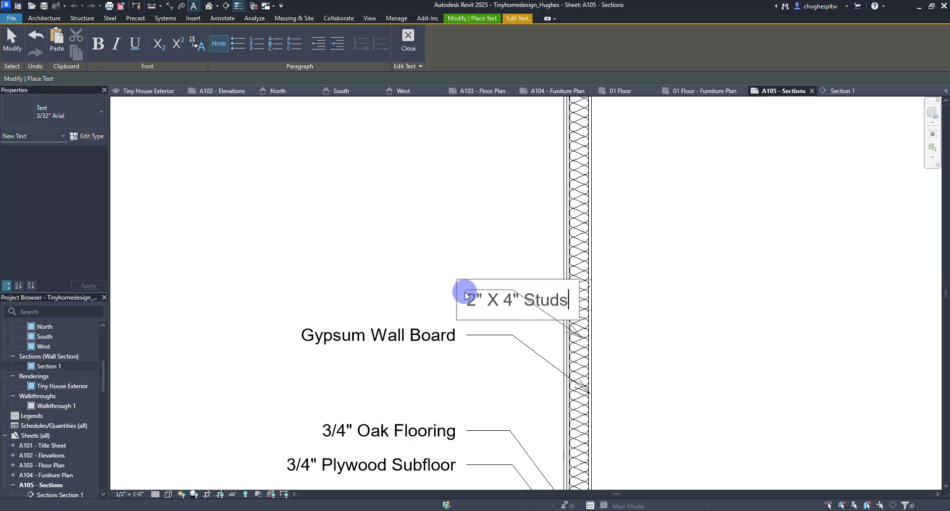
text( @ 1)
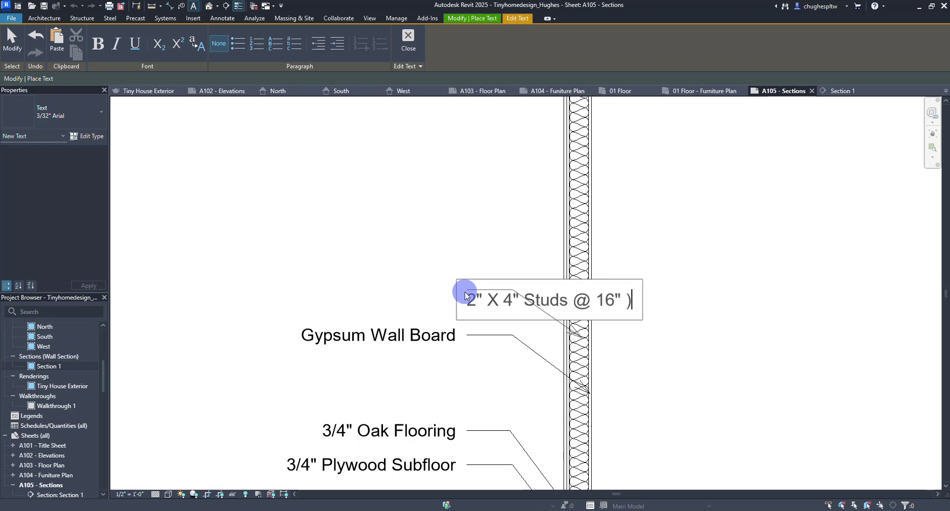
text(6" O.C.)
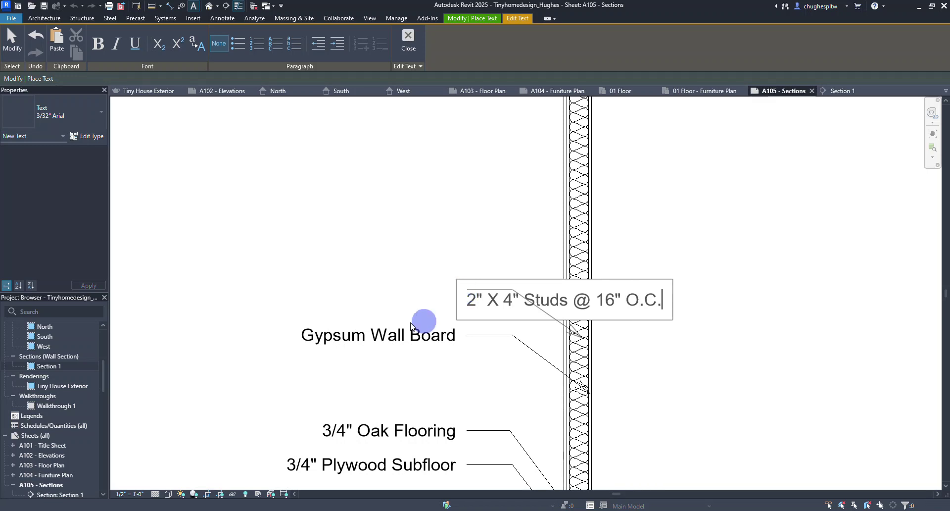
click(404, 322)
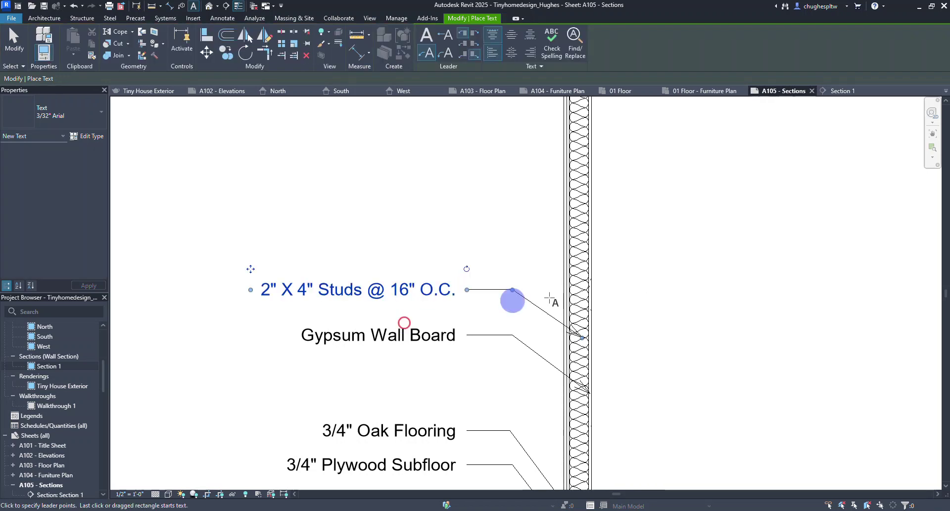
Add a leadered Batt Insulation note pointing into the wall cavity
click(581, 294)
click(511, 252)
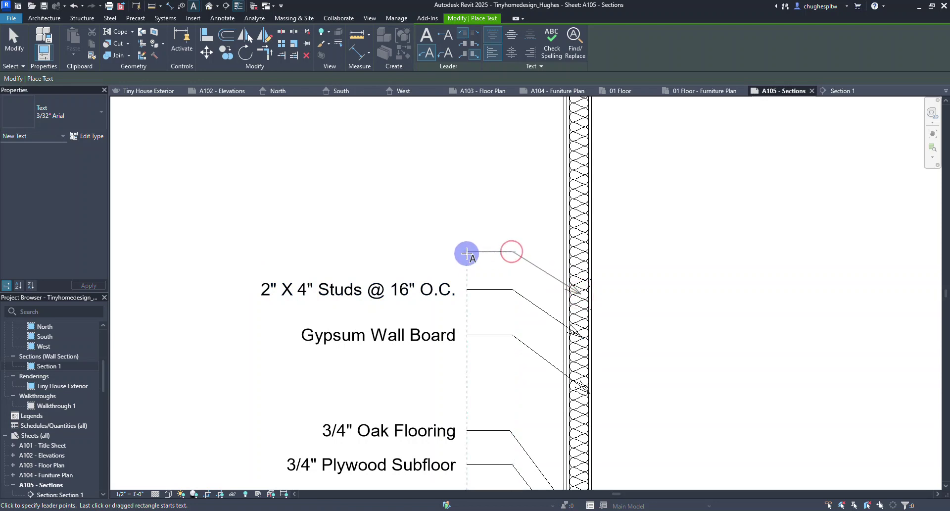
click(466, 254)
text(Batt Insulation)
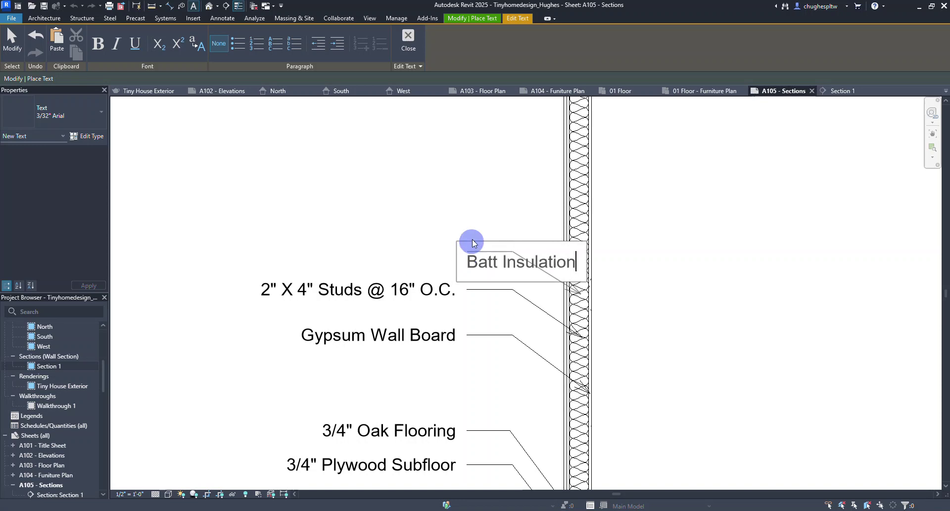
click(484, 213)
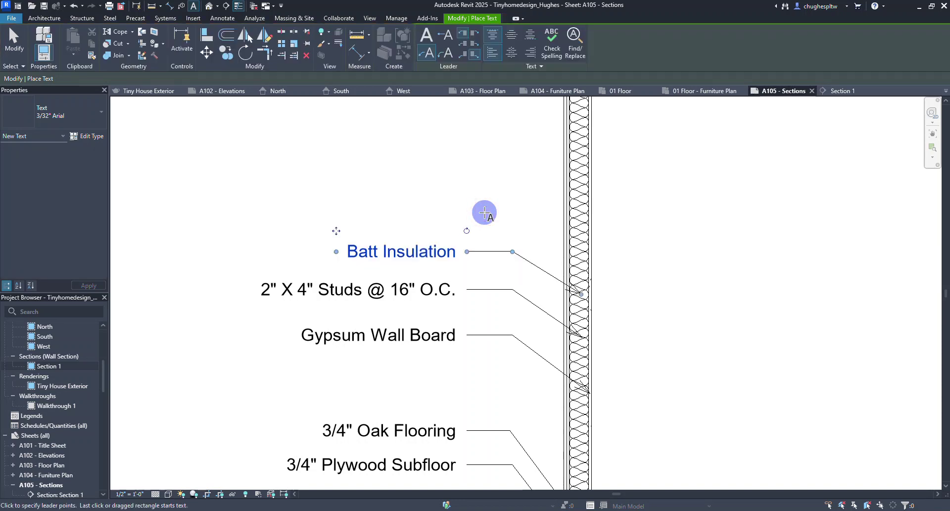
Add a leadered 1/2" Plywood Sheathing note pointing to the wall's outer layer
middle_drag(535, 229, 528, 320)
scroll(561, 338, up, 3)
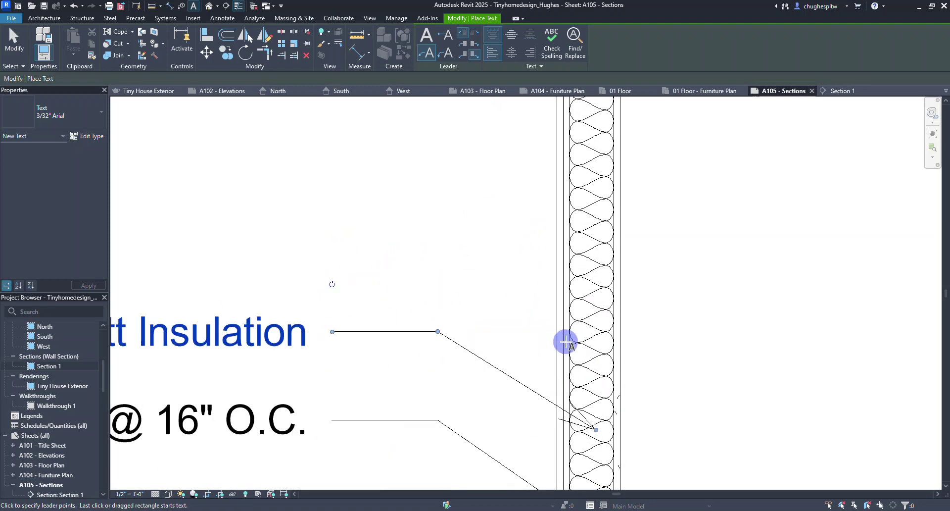
click(567, 342)
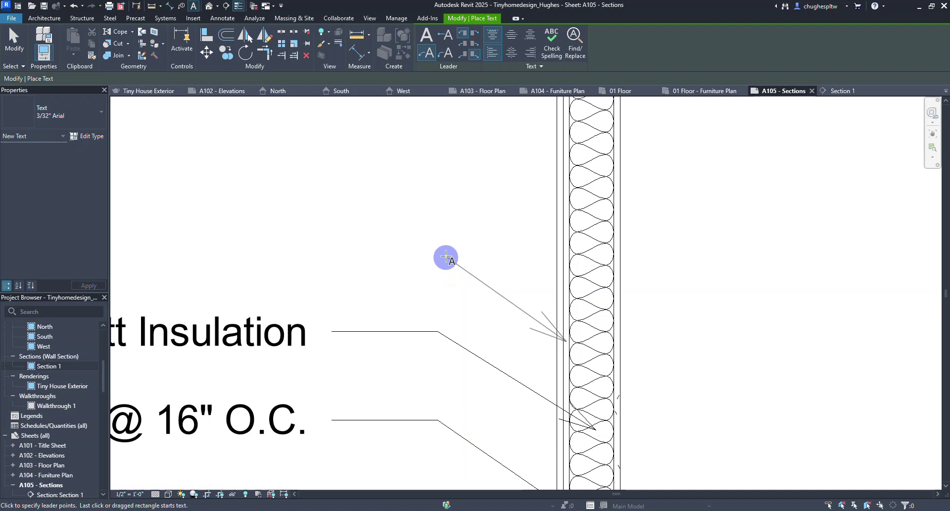
click(440, 246)
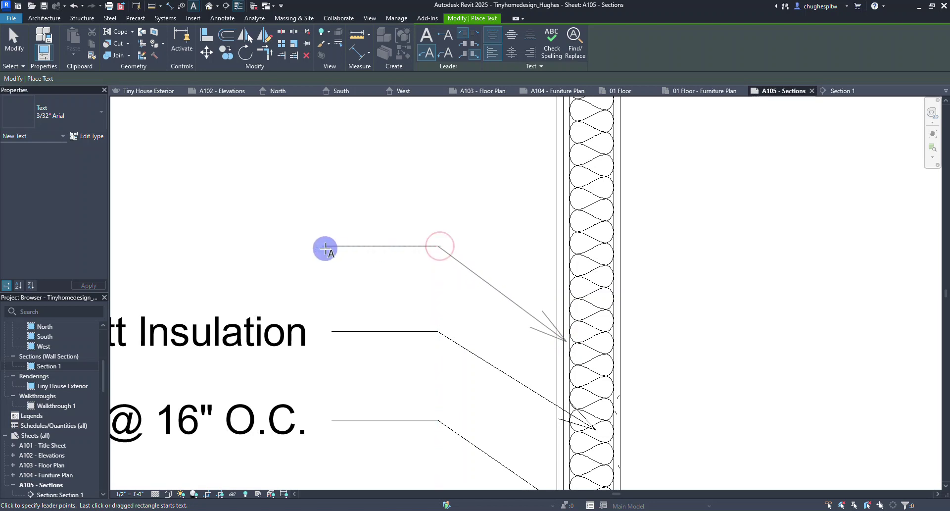
click(330, 248)
middle_drag(330, 248, 471, 263)
scroll(493, 264, down, 2)
text(1/2" Ply)
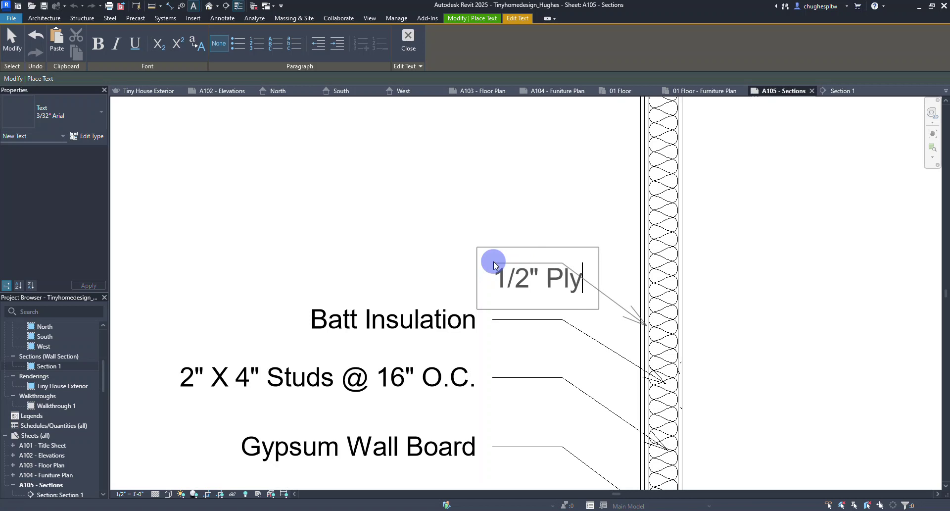
text(wood Sheathing)
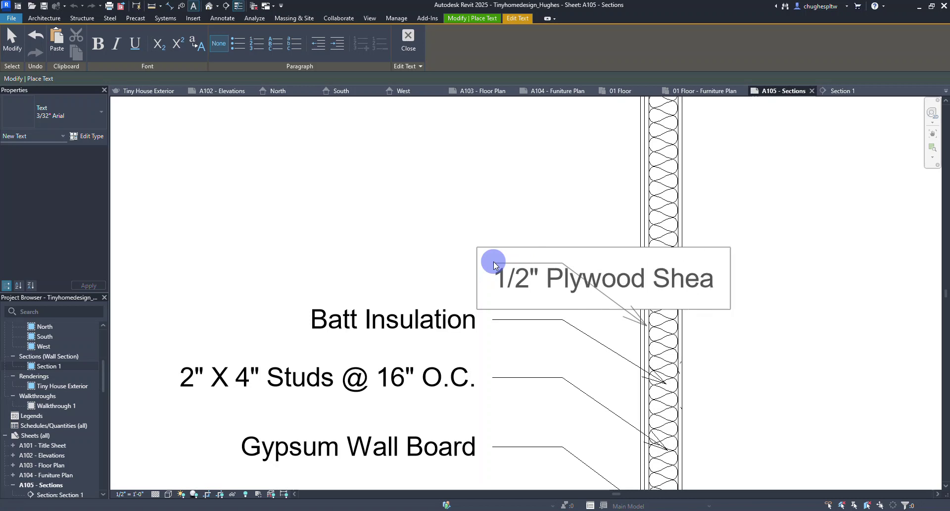
click(542, 226)
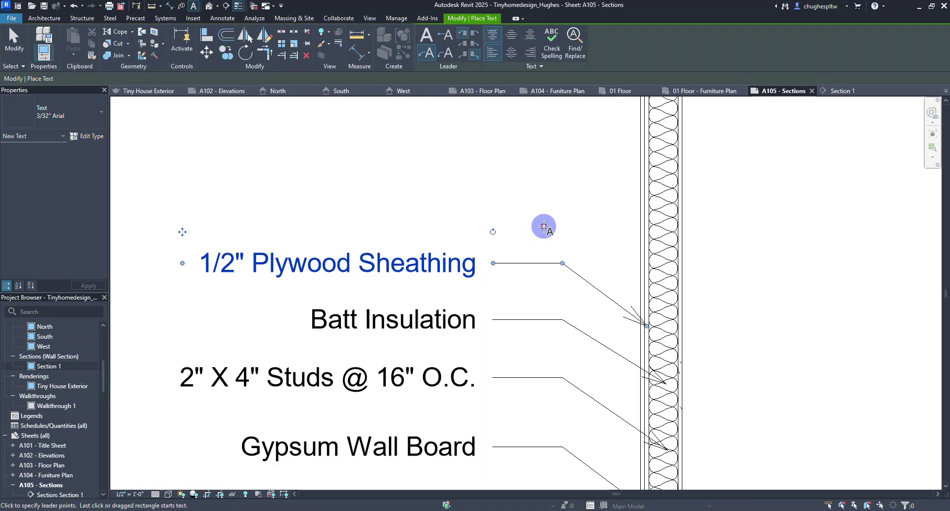
Add a leadered 1/2" Vertical Wood Siding note pointing to the wall's exterior face
click(641, 276)
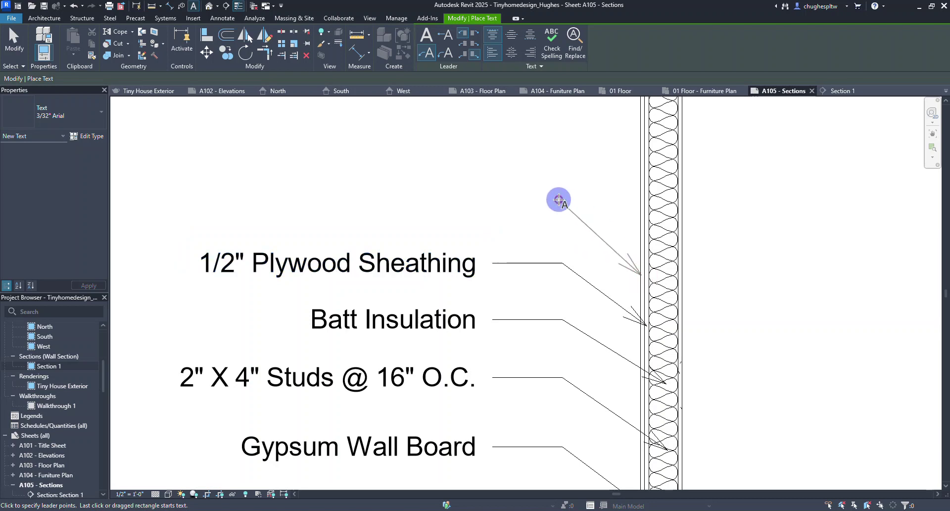
click(557, 199)
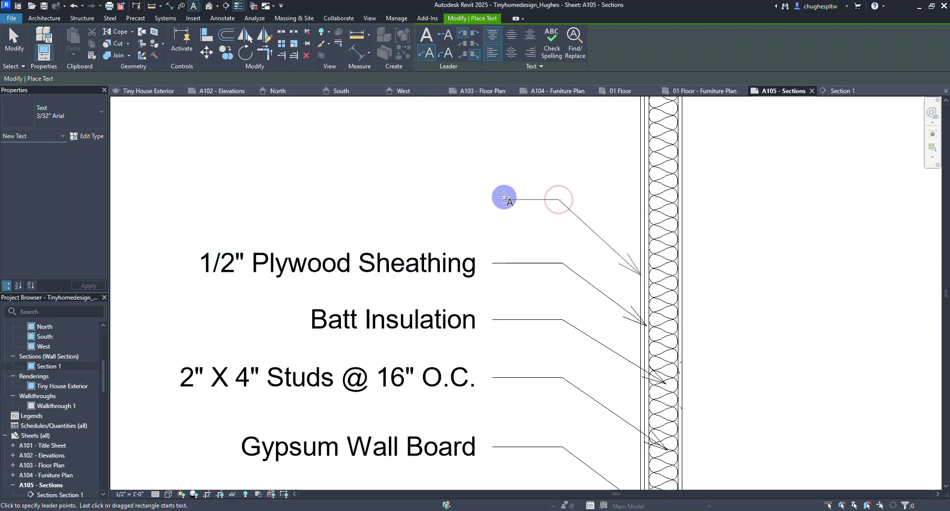
click(466, 199)
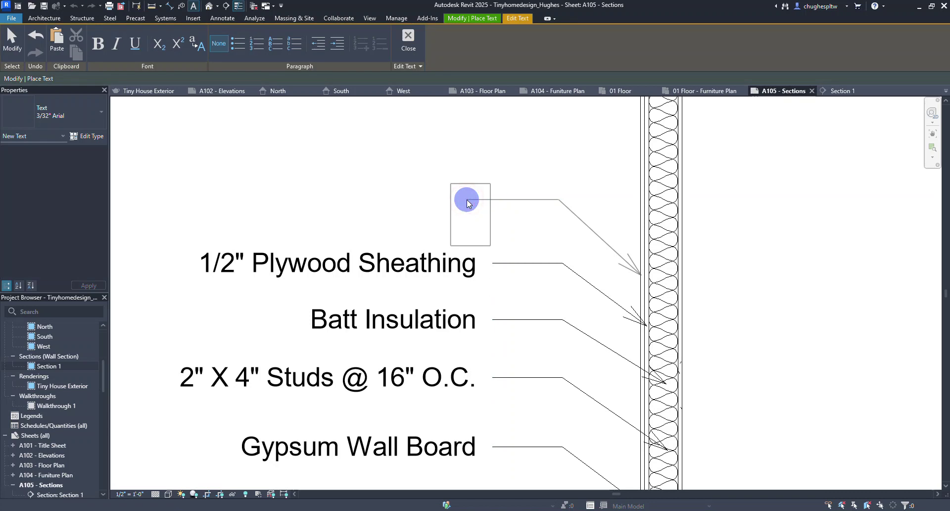
text(1/2" Vertical Wood Siding)
click(781, 317)
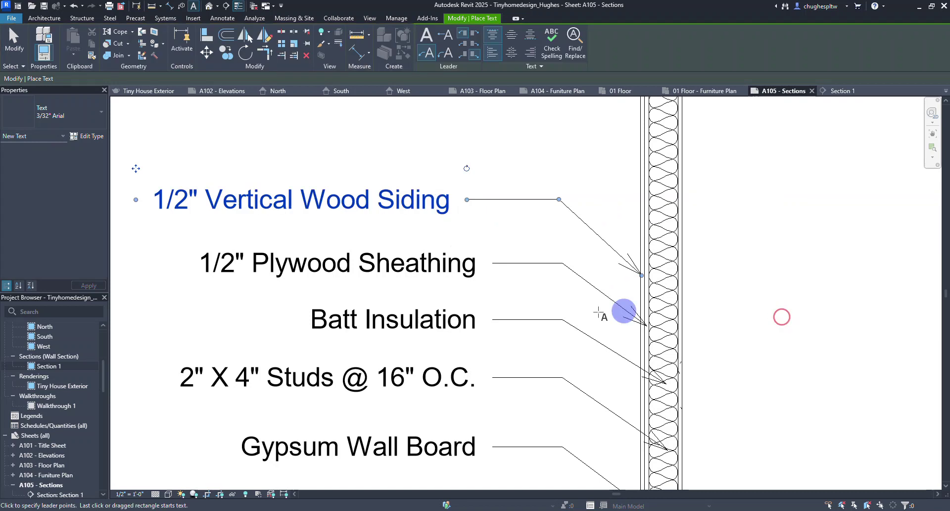
Zoom to the roof junction and add a leadered 'Batt Insulation' note on the rafter insulation
scroll(464, 309, down, 4)
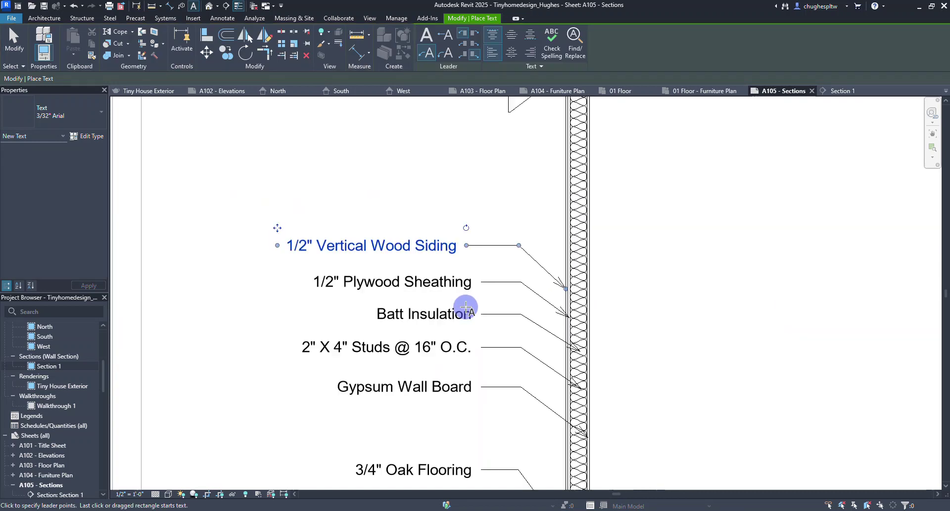
scroll(470, 297, down, 2)
scroll(484, 261, up, 3)
scroll(481, 298, up, 1)
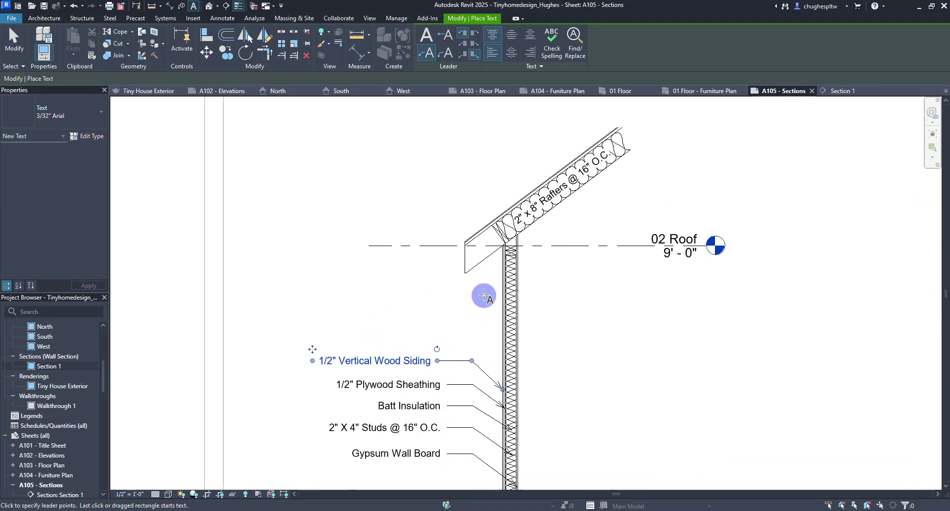
middle_drag(483, 291, 443, 364)
scroll(458, 333, up, 3)
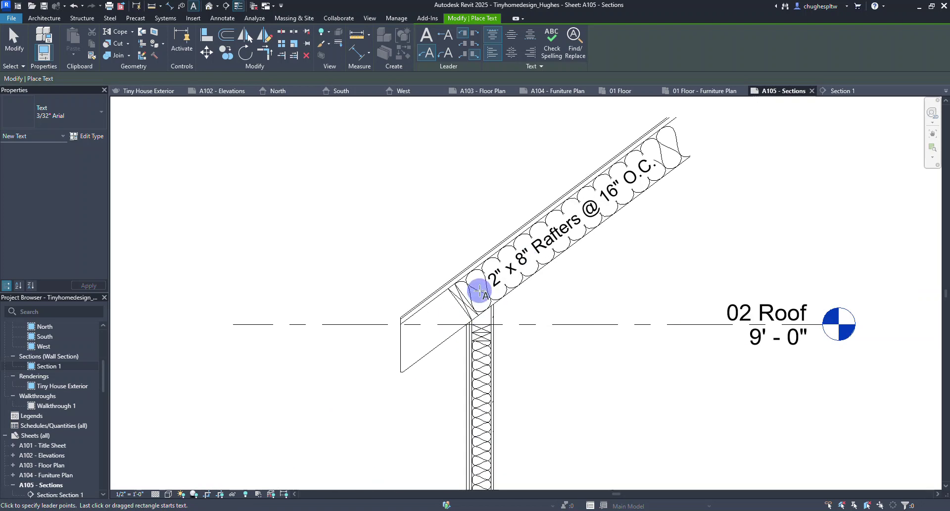
click(480, 291)
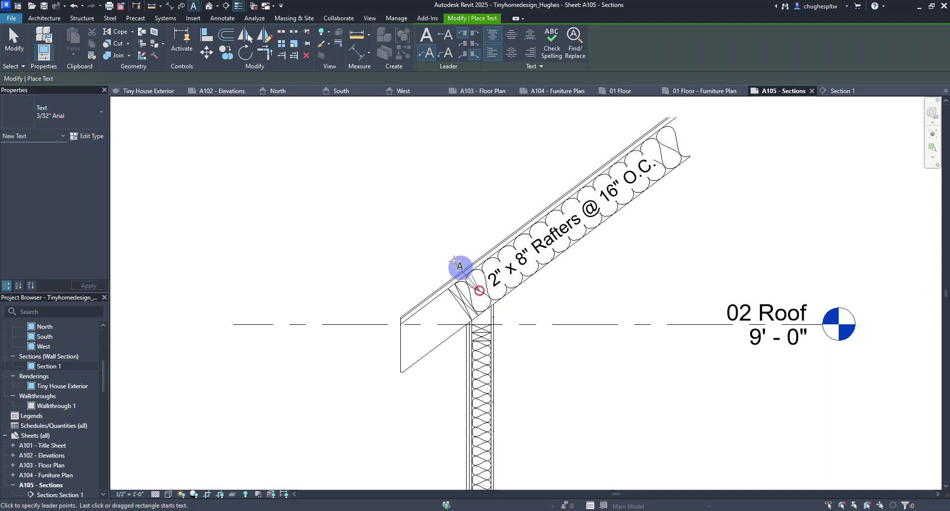
click(419, 248)
click(358, 245)
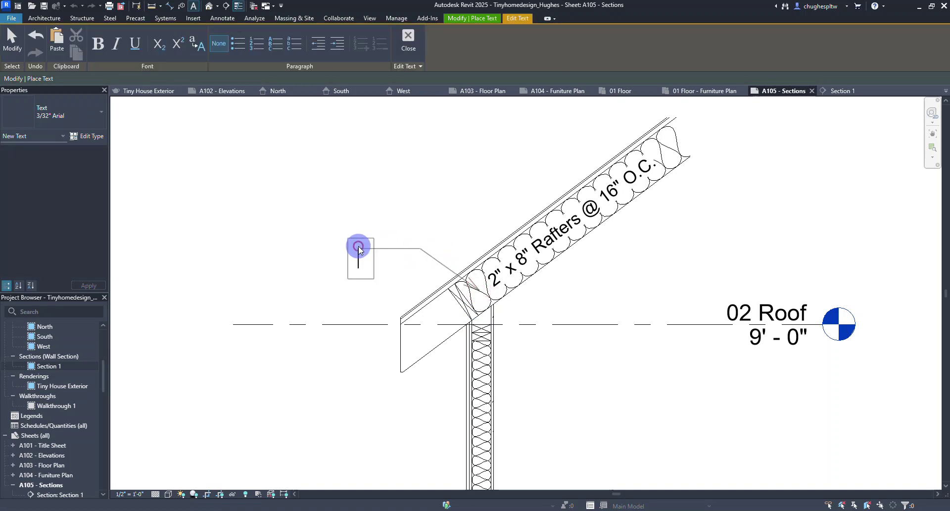
text(Batt Insulation)
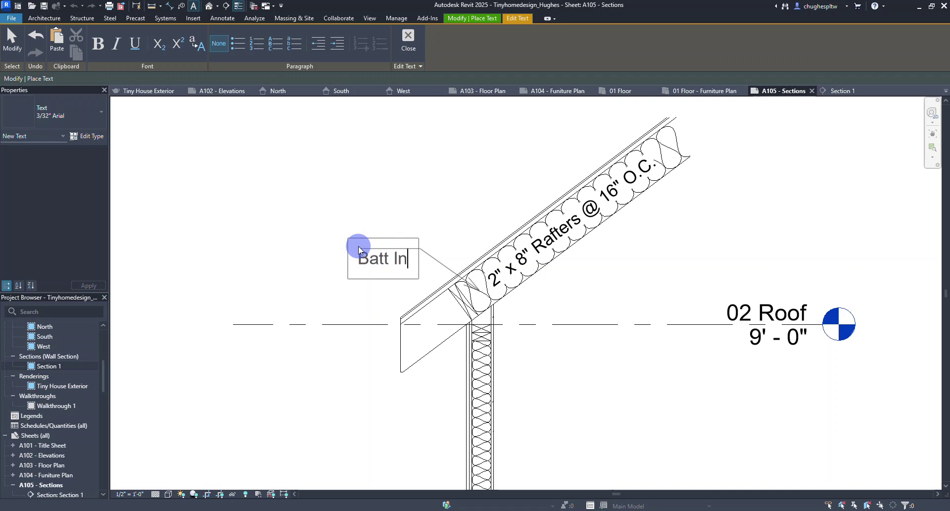
click(258, 265)
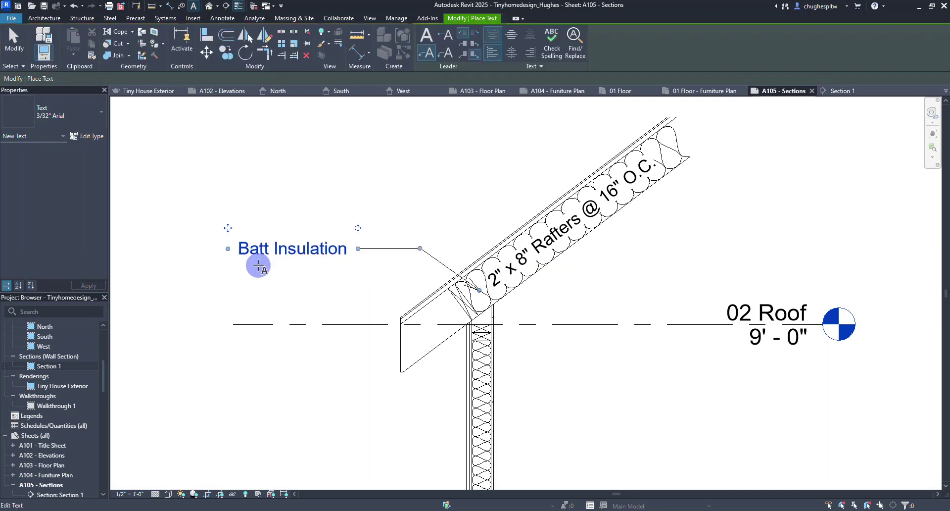
Add a leadered '3/4" Plywood Sheathing' note pointing at the rafter top
click(490, 255)
click(417, 206)
click(354, 206)
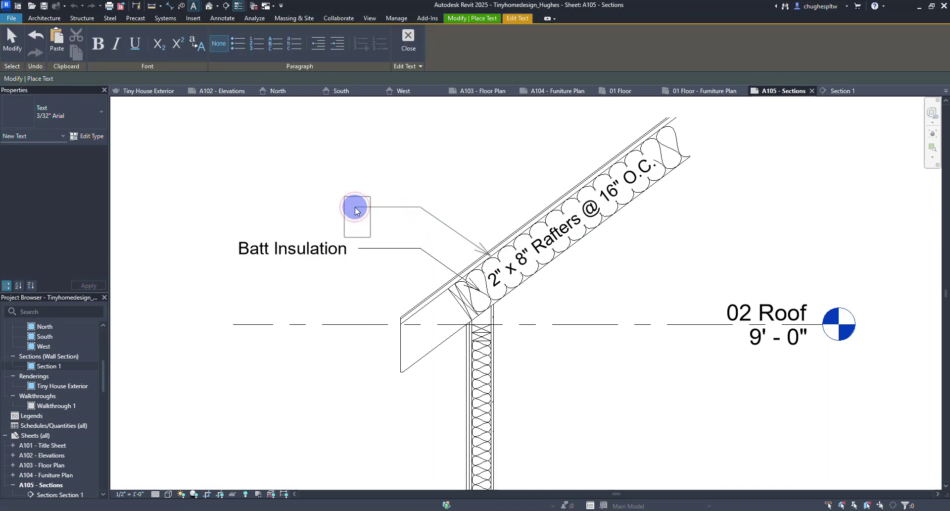
text(3/4" Plywood )
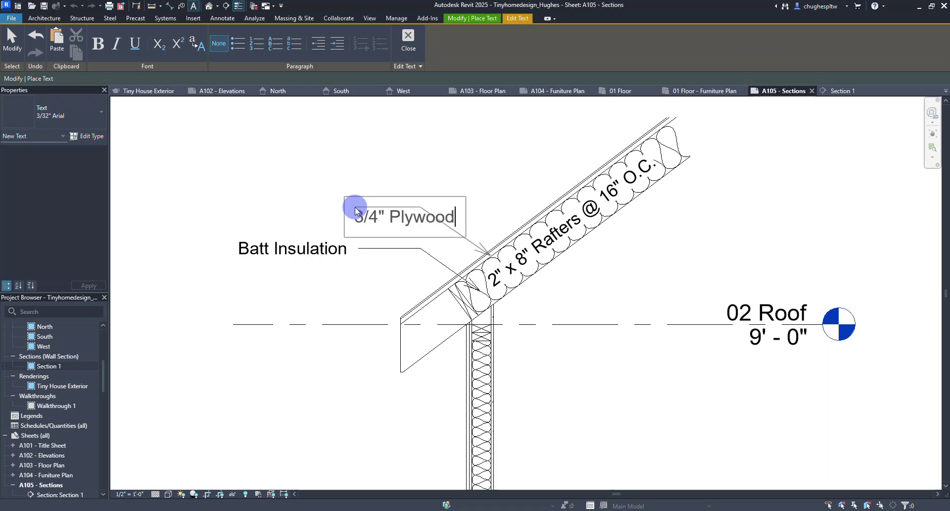
text(Sheathing)
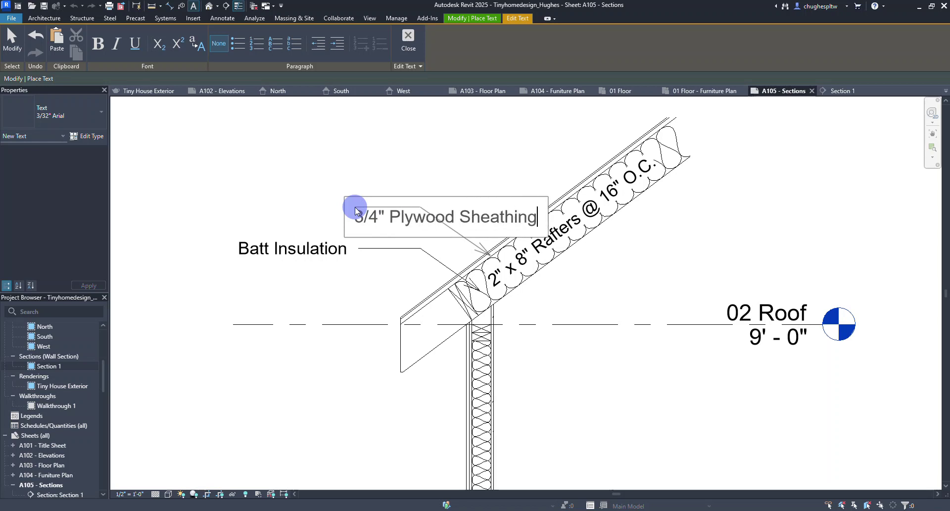
click(304, 200)
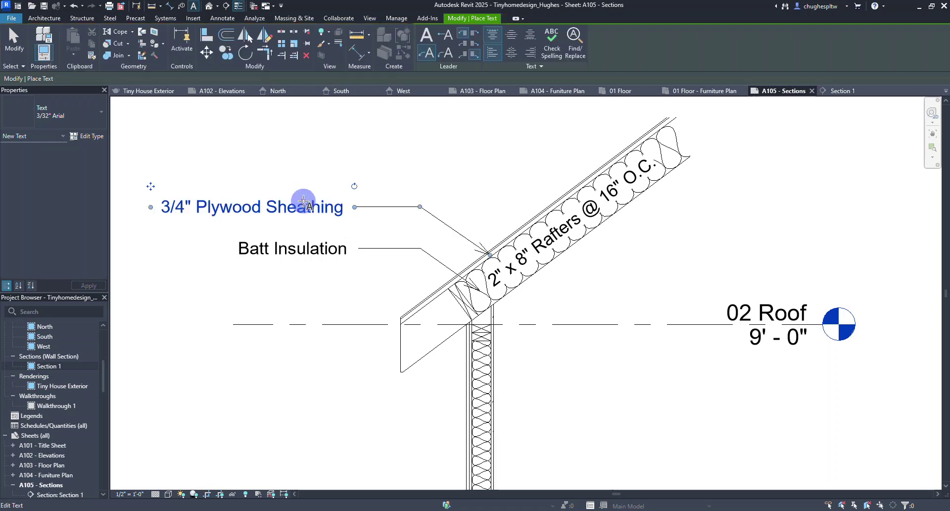
Add a leadered 'Asphalt Shingles' note pointing at the roof surface
click(534, 218)
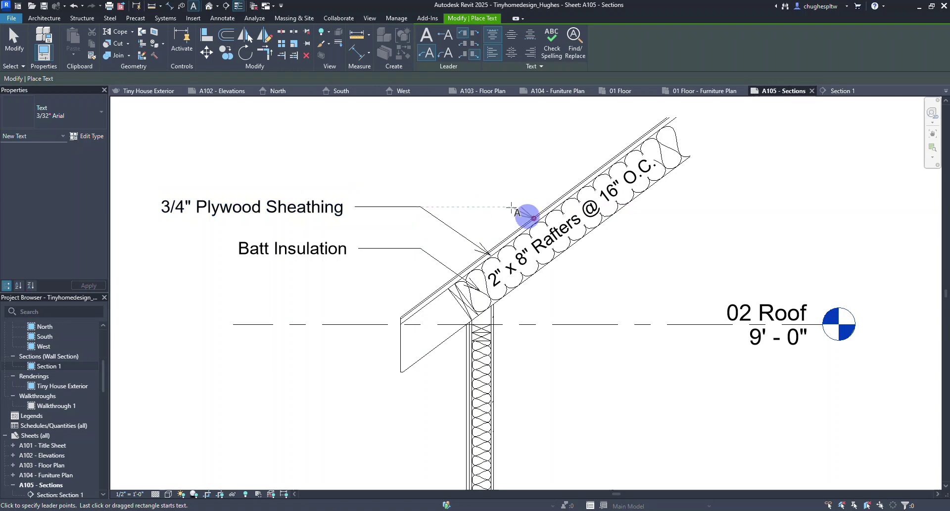
click(420, 151)
click(356, 150)
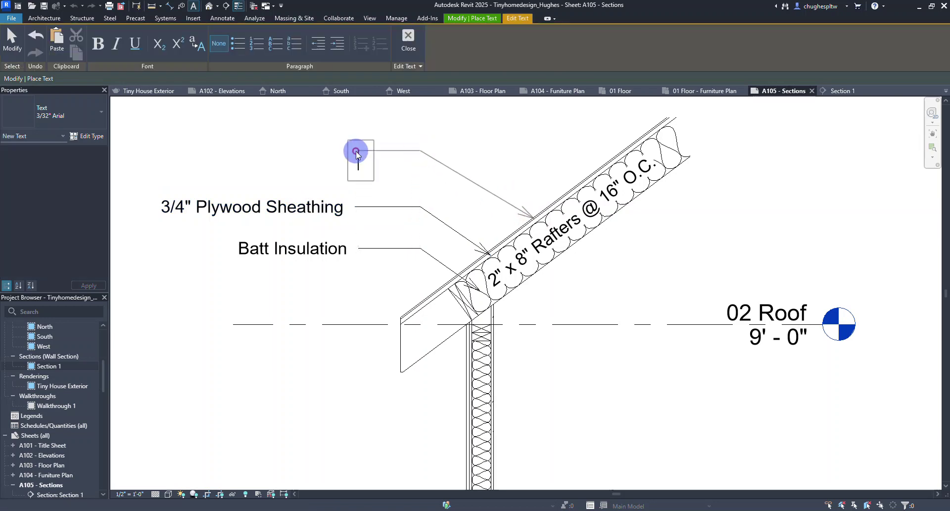
text(Asphal)
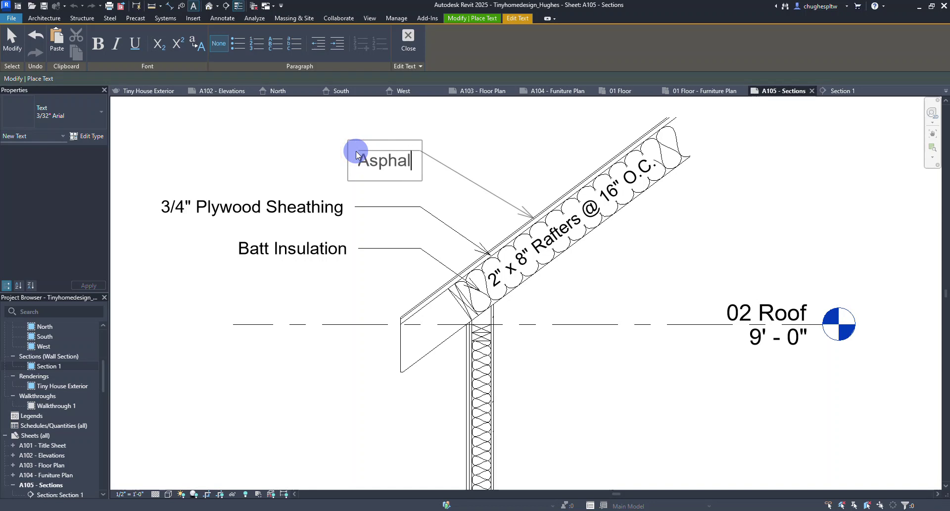
text(t Shingles)
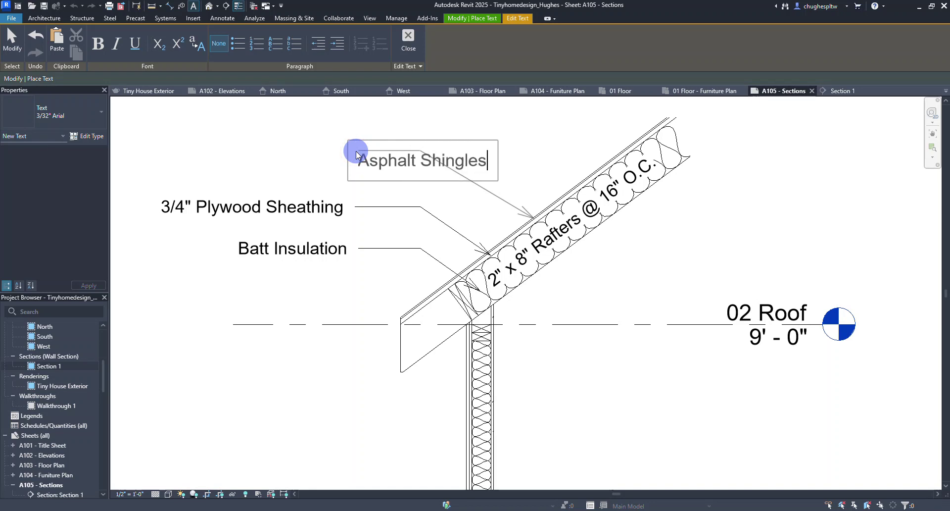
click(324, 208)
scroll(371, 287, down, 2)
scroll(329, 352, down, 5)
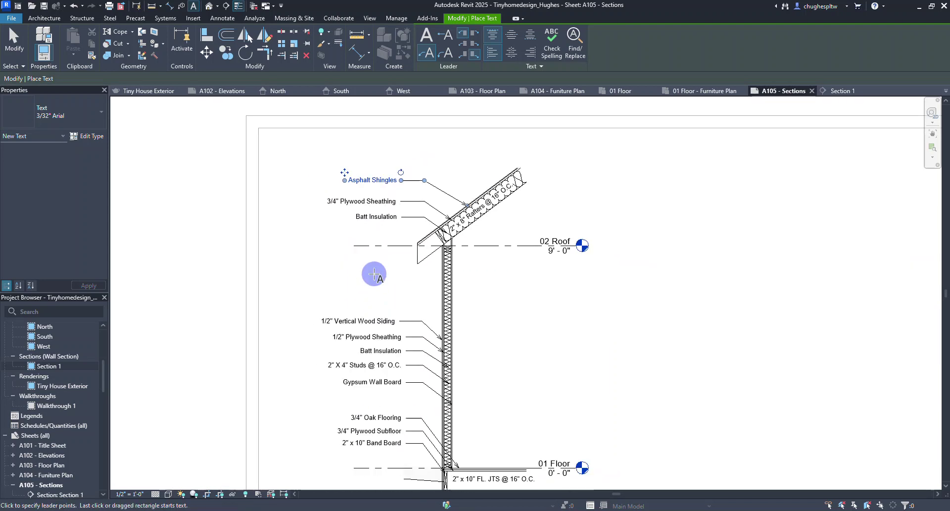
middle_drag(362, 261, 357, 224)
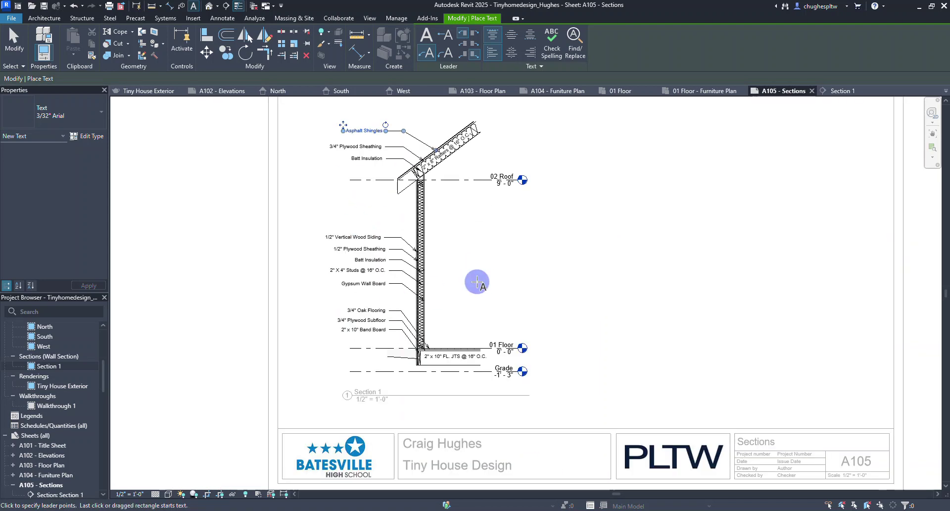
scroll(430, 343, up, 3)
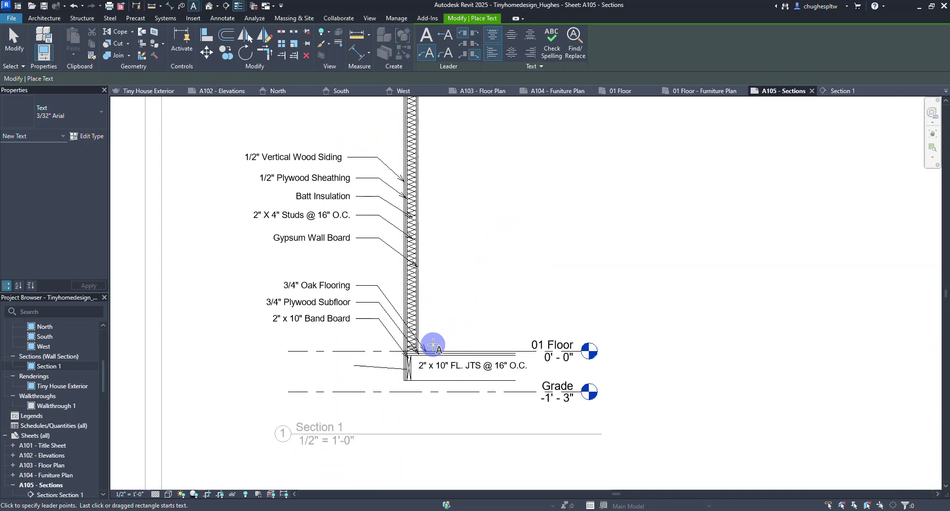
scroll(467, 302, down, 1)
middle_drag(470, 310, 465, 325)
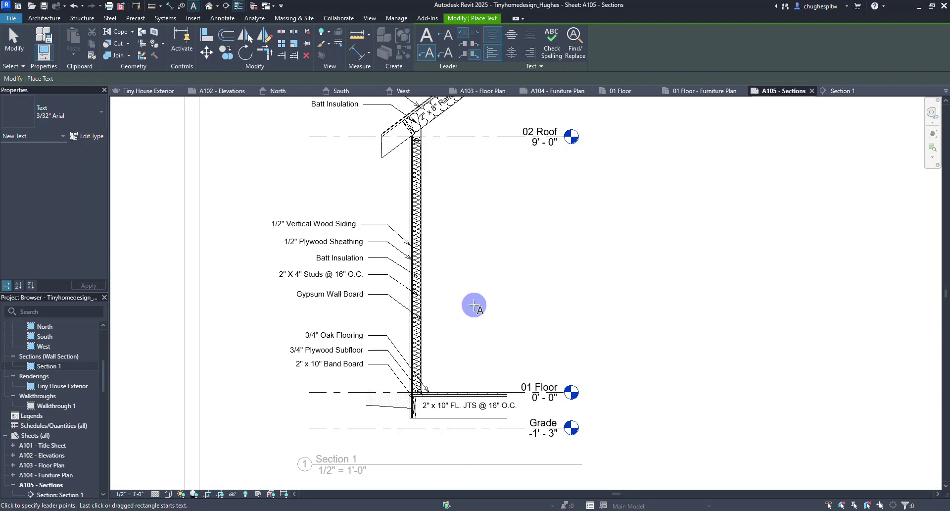
Cancel the Place Text tool from the right-click menu
scroll(474, 305, down, 2)
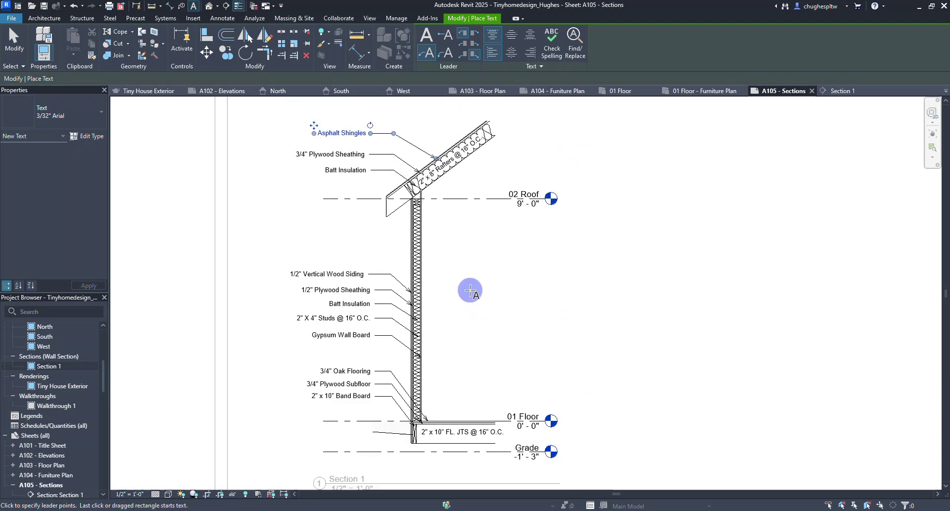
right_click(478, 258)
right_click(482, 255)
click(484, 254)
middle_drag(464, 276, 432, 295)
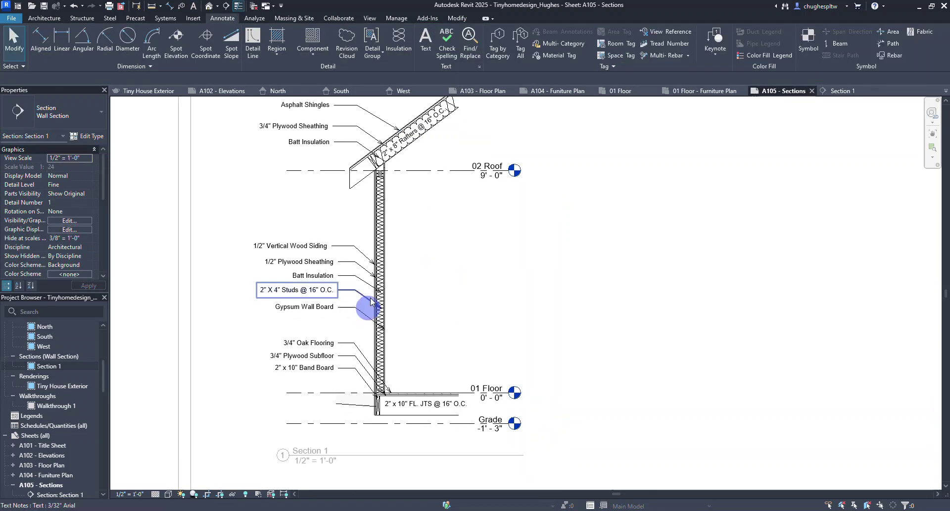
Switch the section's visual style to Shaded, then to Realistic
click(168, 493)
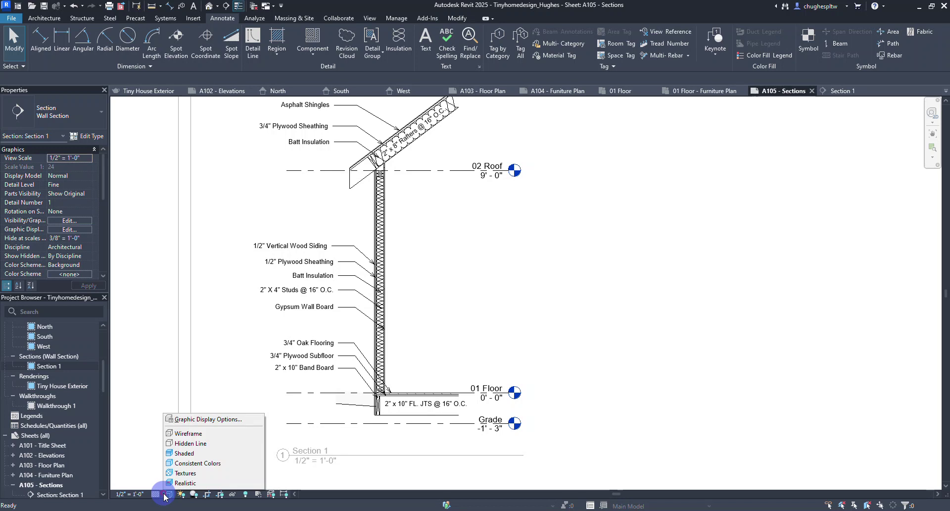
click(183, 452)
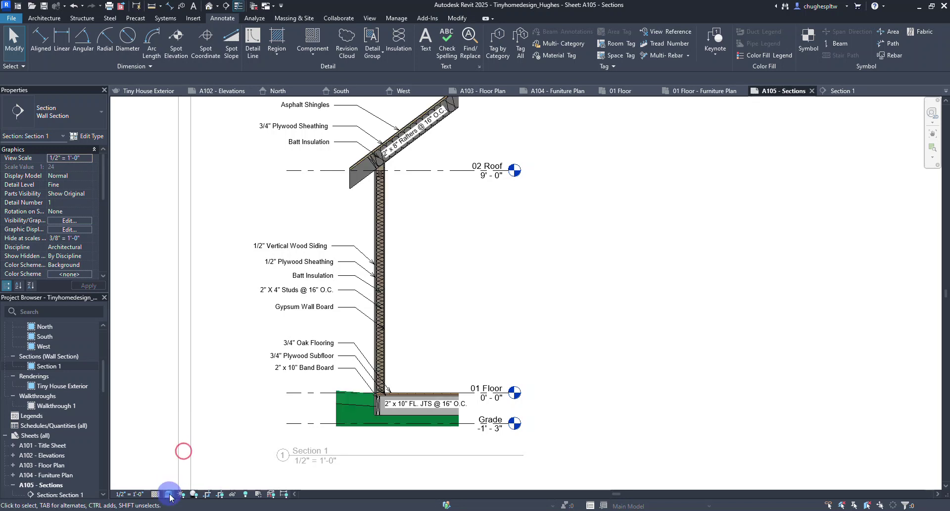
click(169, 494)
click(196, 474)
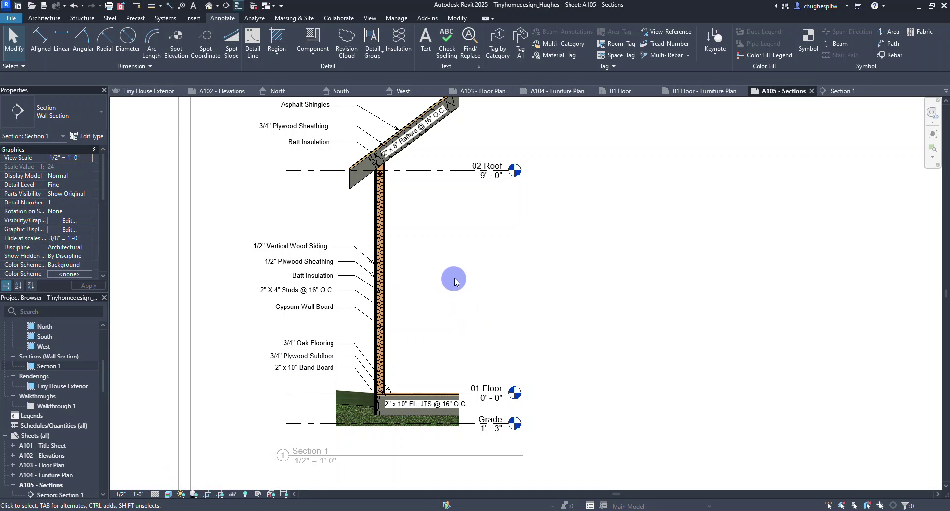
right_click(466, 244)
click(489, 247)
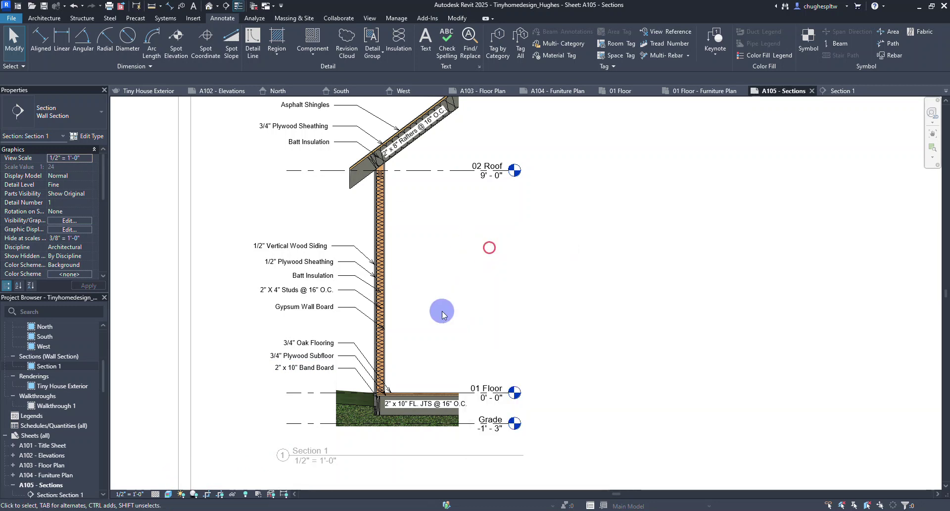
middle_drag(456, 283, 486, 306)
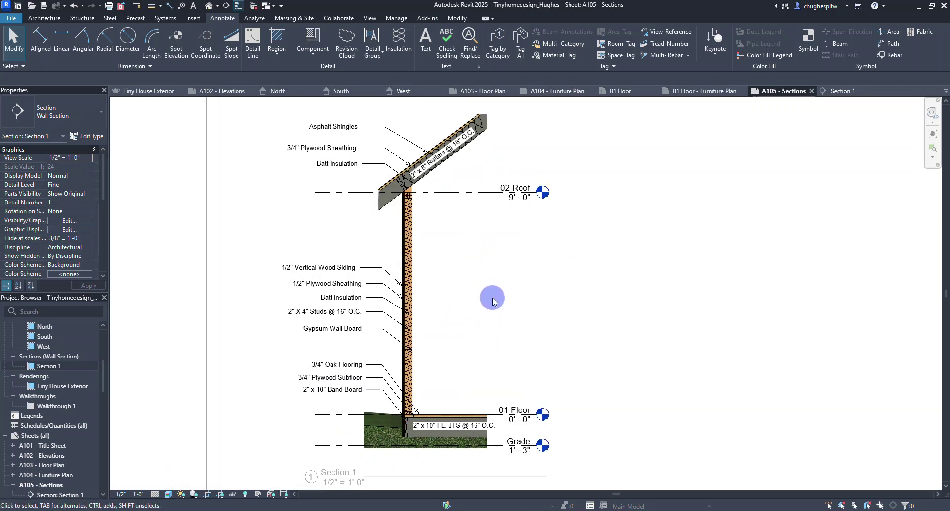
scroll(491, 276, down, 2)
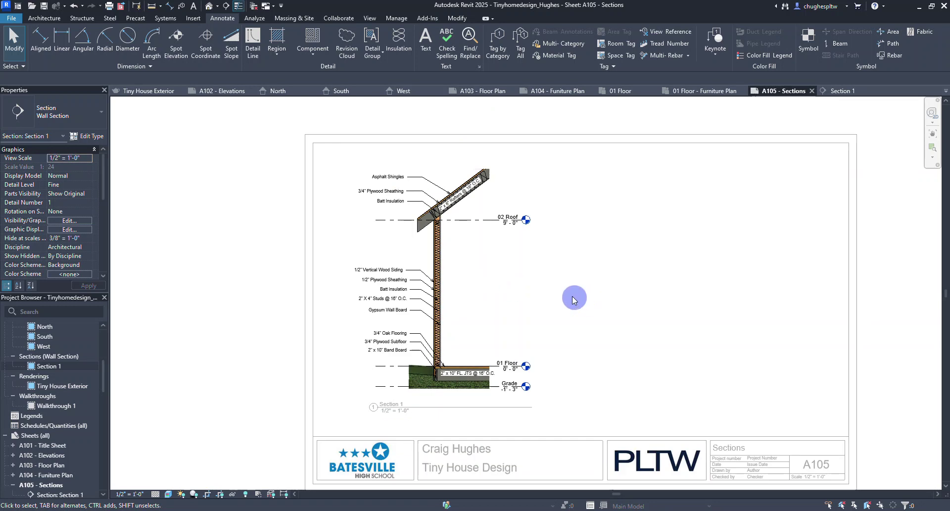
Move the Section 1 viewport to a new position on sheet A105
click(249, 236)
drag(435, 274, 419, 271)
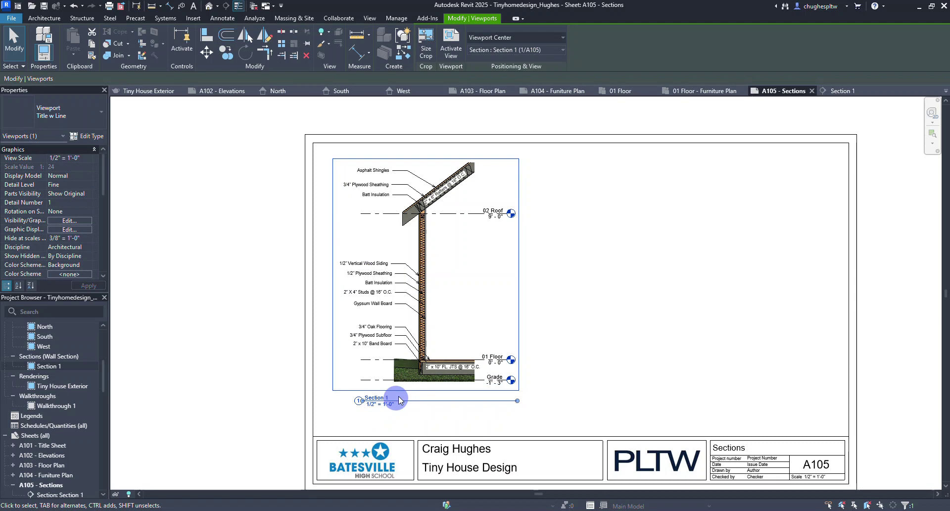
drag(422, 301, 424, 313)
click(607, 312)
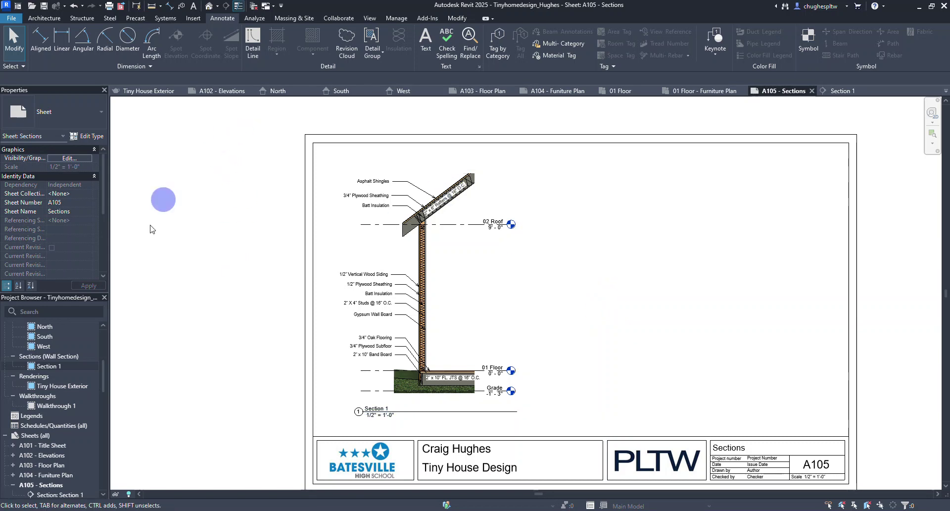
Open the default {3D} view from the Project Browser
scroll(35, 390, up, 1)
scroll(34, 389, up, 3)
double_click(42, 366)
scroll(530, 201, up, 4)
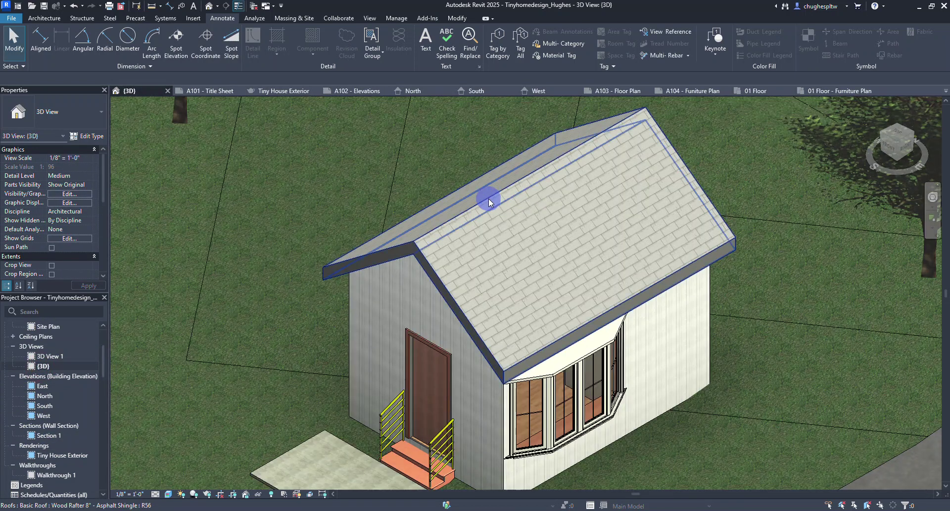
click(489, 199)
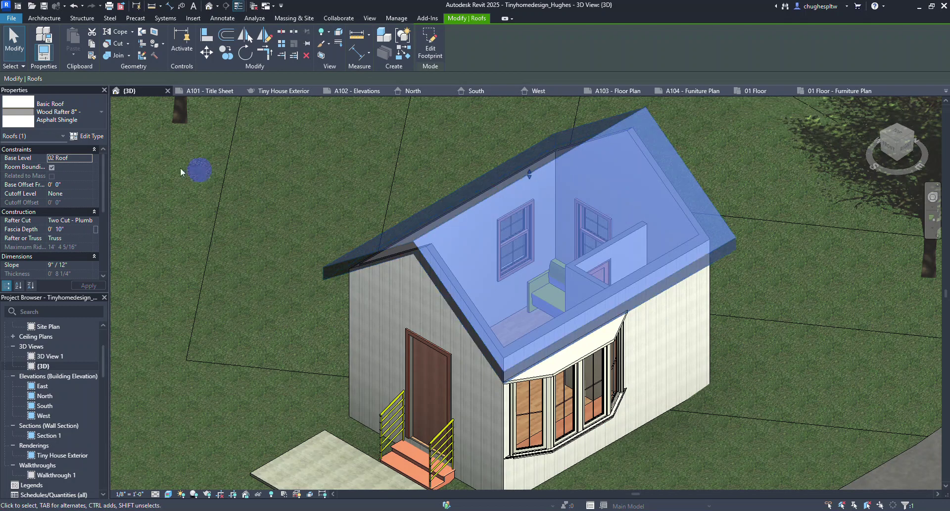
drag(106, 166, 100, 191)
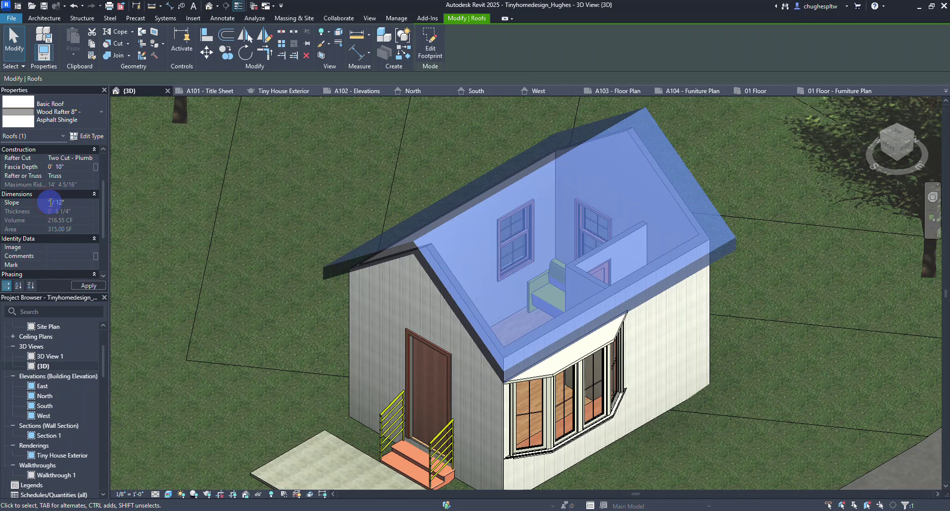
click(82, 286)
click(233, 242)
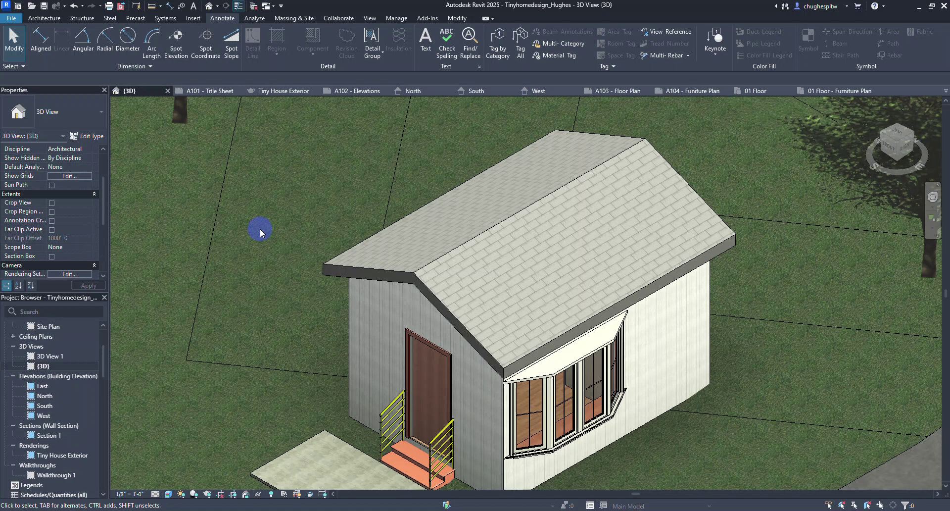
scroll(260, 227, down, 2)
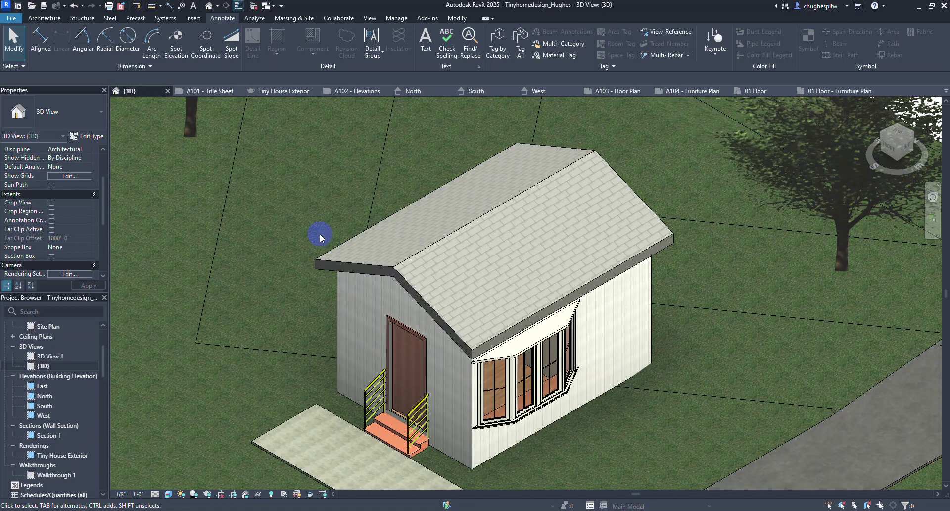
key(ctrl+z)
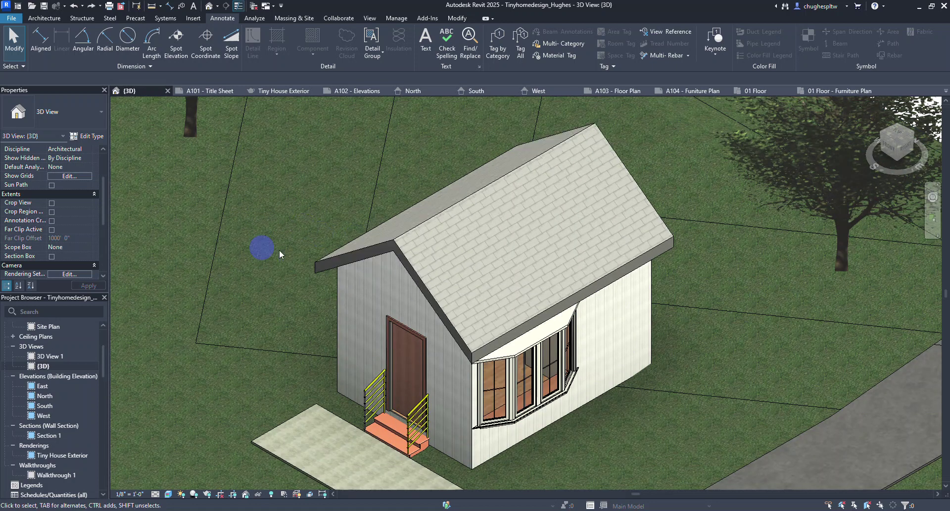
scroll(33, 363, down, 3)
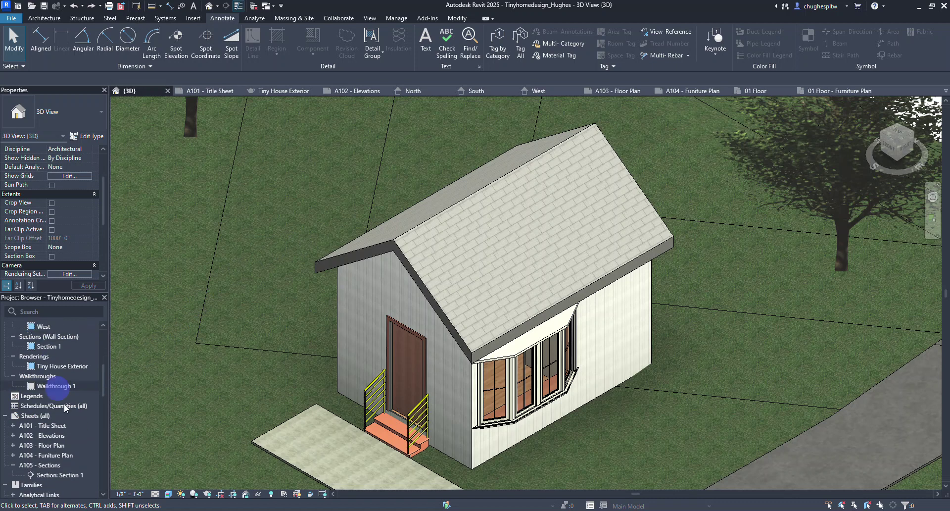
Open sheet A105 - Sections and activate the Section 1 viewport
double_click(44, 465)
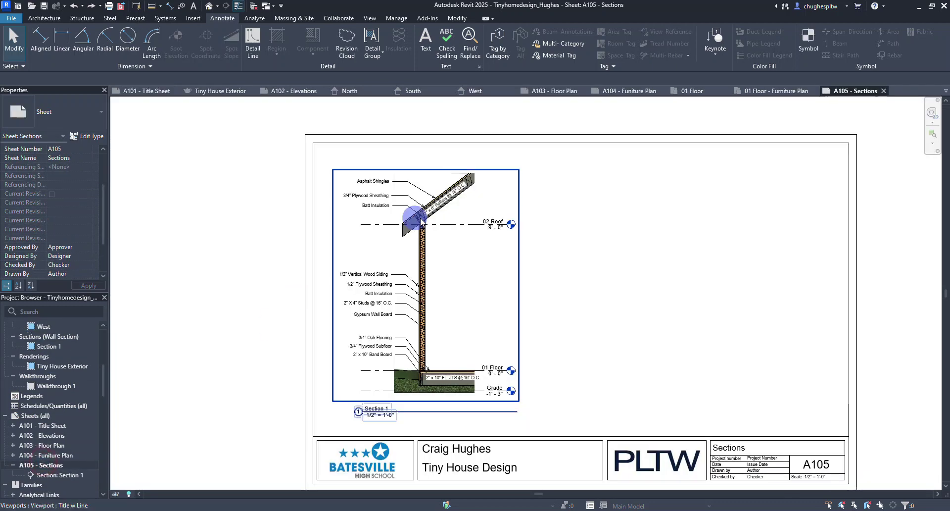
scroll(457, 201, up, 4)
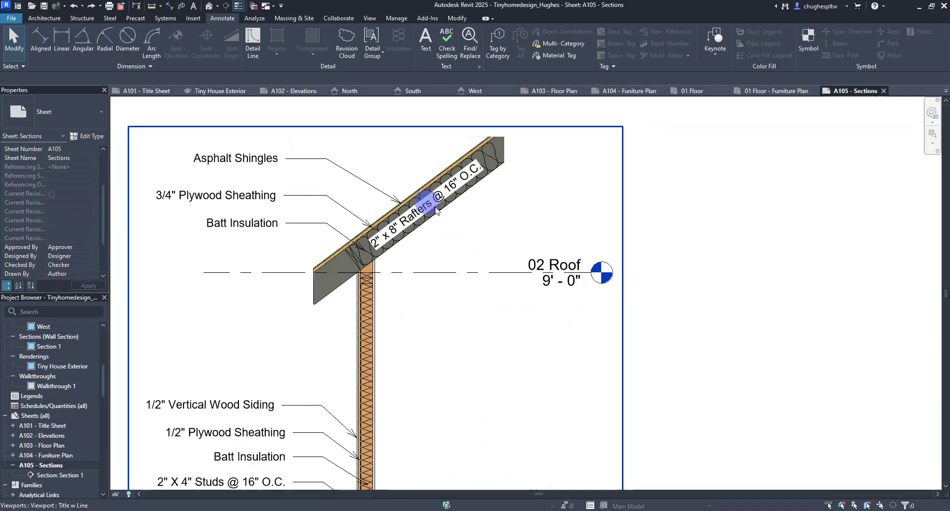
scroll(421, 236, down, 4)
scroll(496, 201, up, 2)
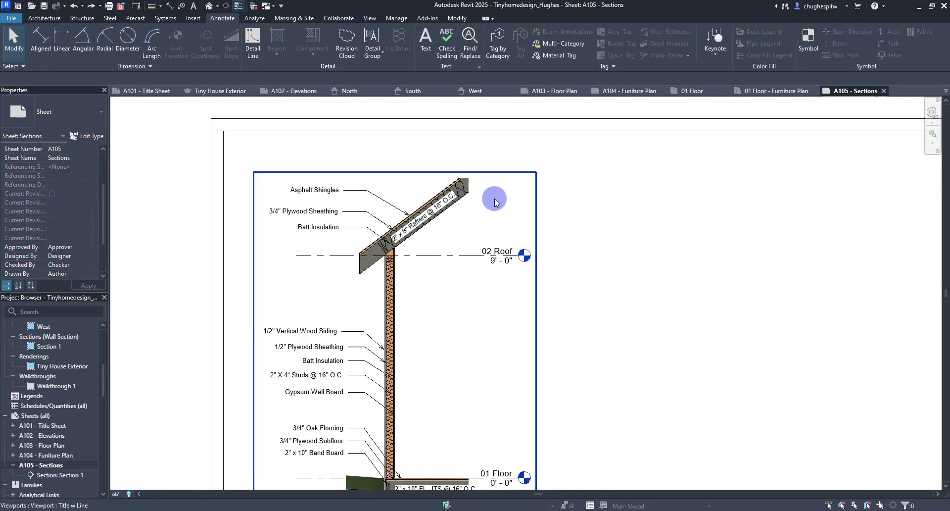
double_click(496, 201)
Select the roof and set its Slope to 5"/12" in Properties
scroll(471, 197, up, 4)
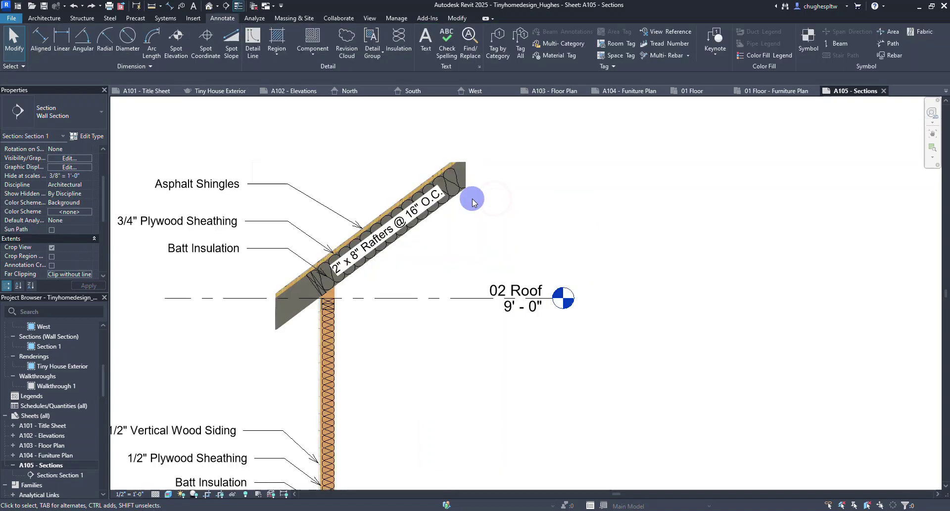
click(369, 324)
click(241, 348)
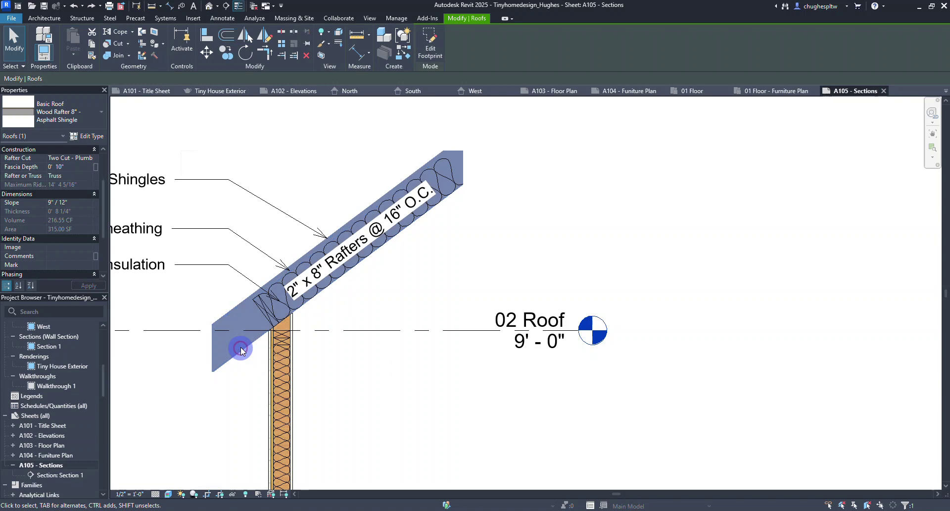
scroll(103, 190, down, 1)
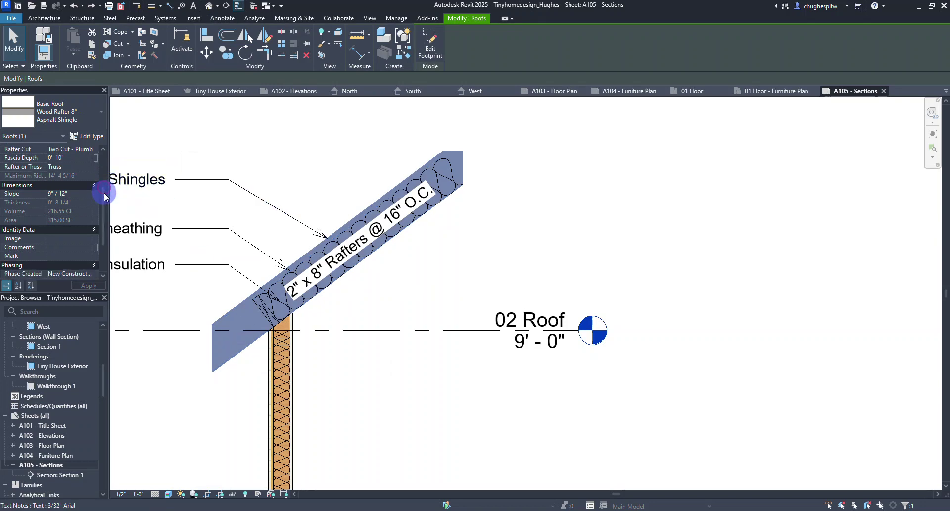
click(50, 193)
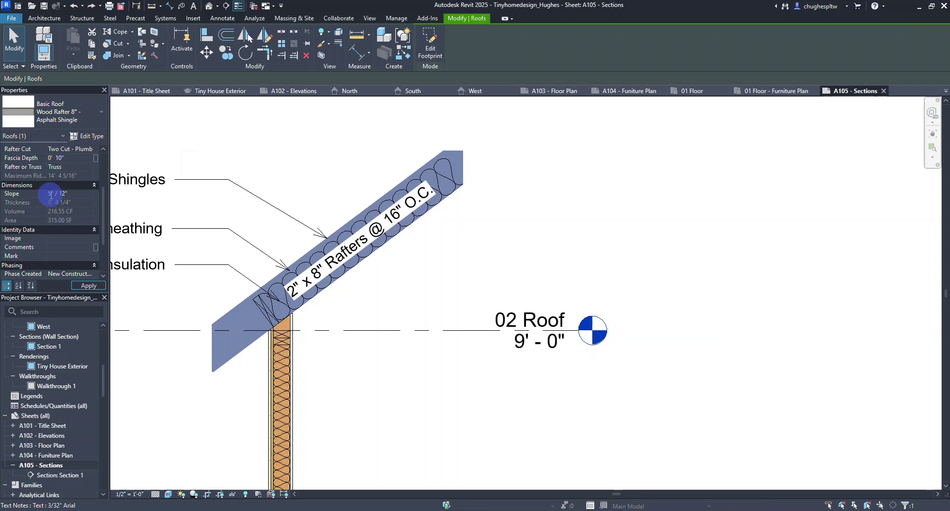
click(88, 285)
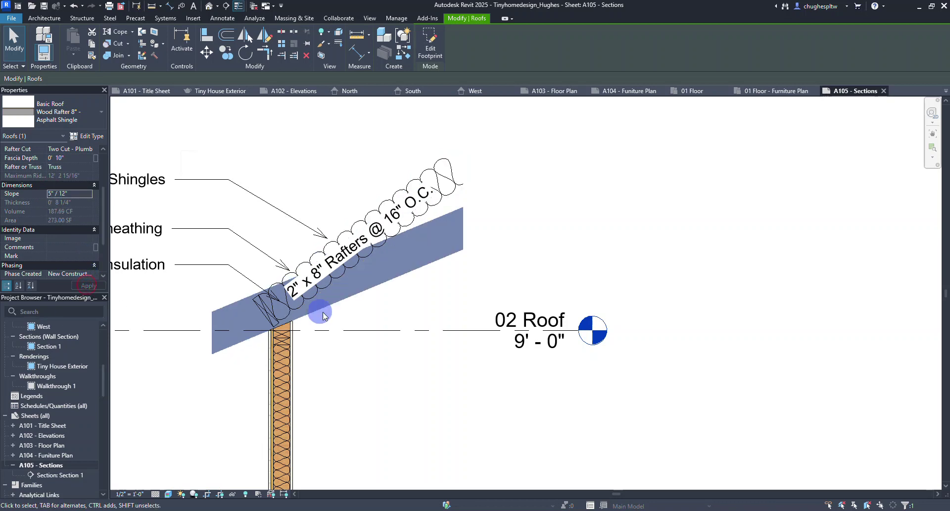
click(355, 371)
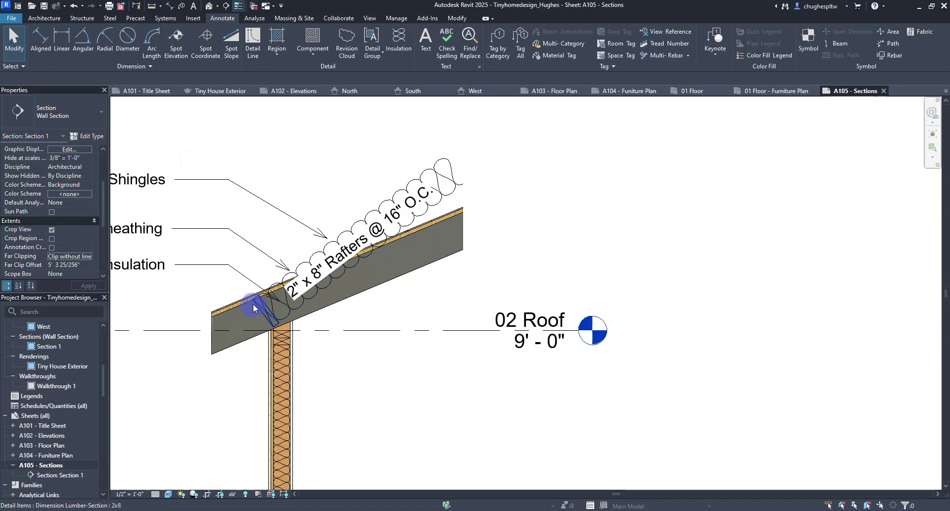
Move the 2x8 lumber detail, rafter note and insulation batting off the rafter
scroll(292, 340, up, 3)
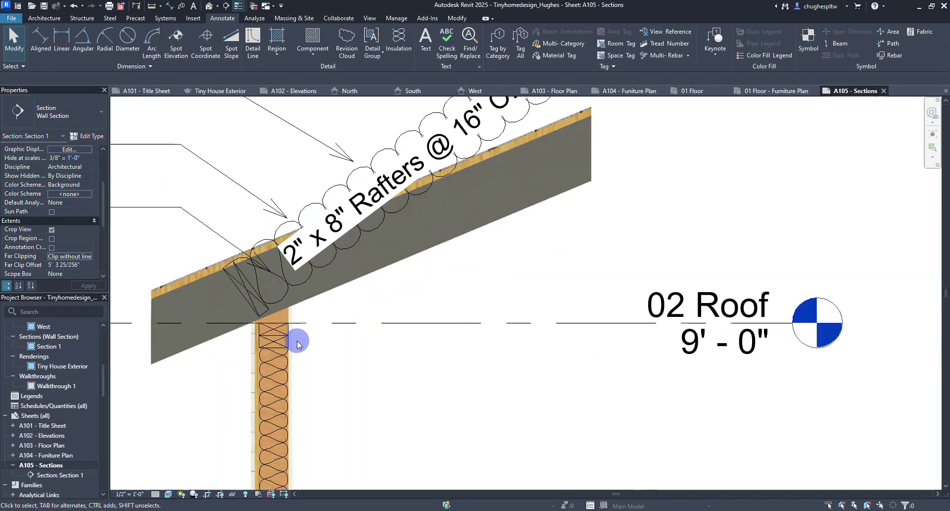
click(245, 287)
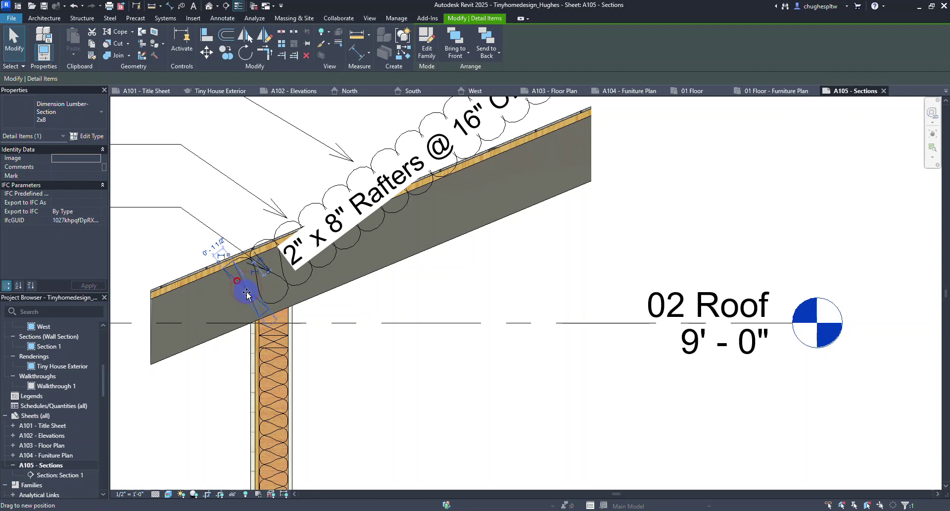
click(384, 315)
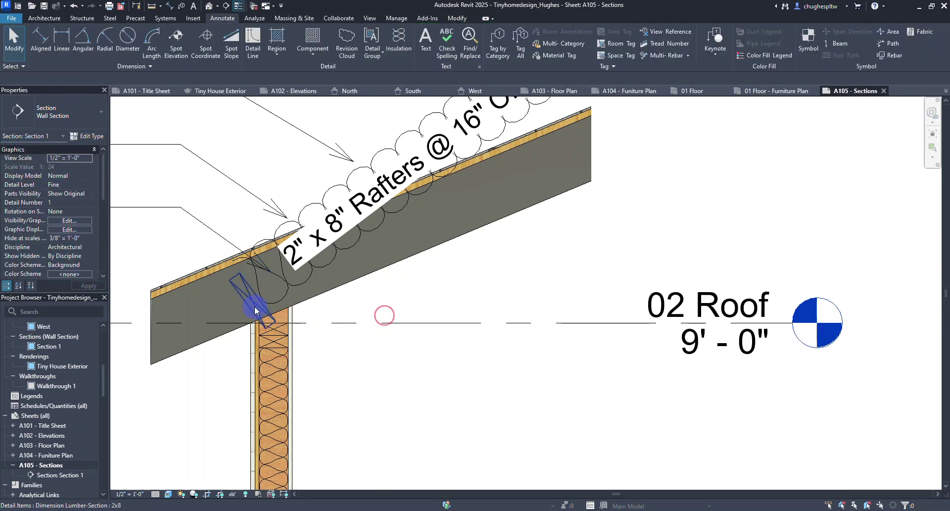
mouse_move(254, 307)
mouse_down()
mouse_move(367, 333)
mouse_move(381, 365)
mouse_up()
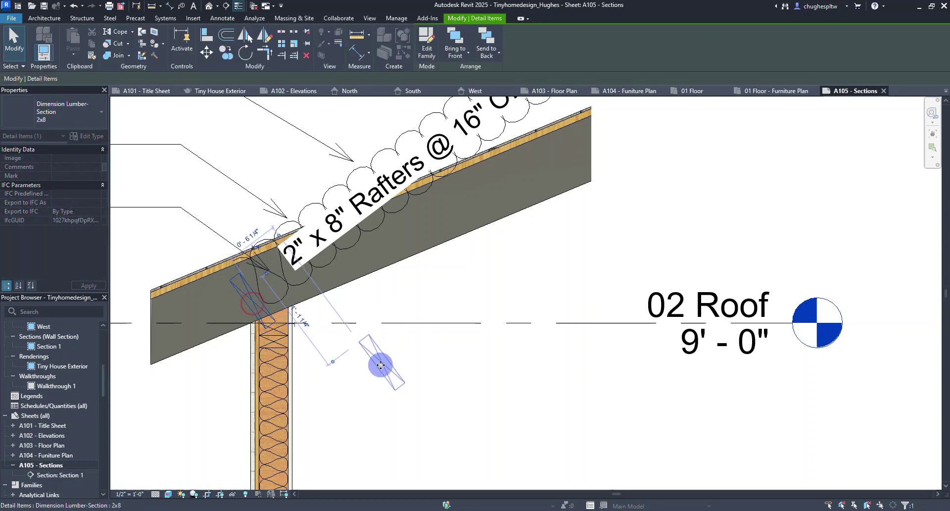
click(455, 300)
scroll(386, 356, up, 1)
scroll(386, 356, down, 1)
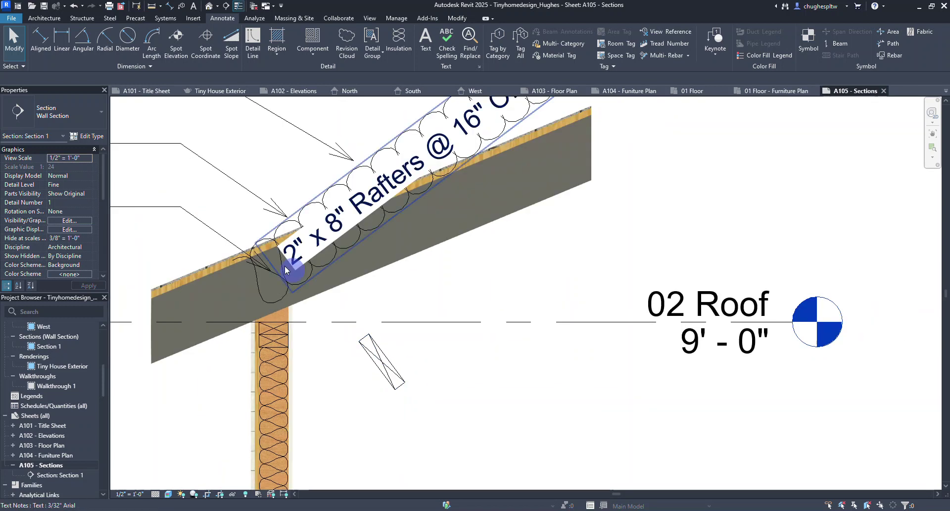
drag(295, 258, 528, 283)
click(318, 248)
click(333, 242)
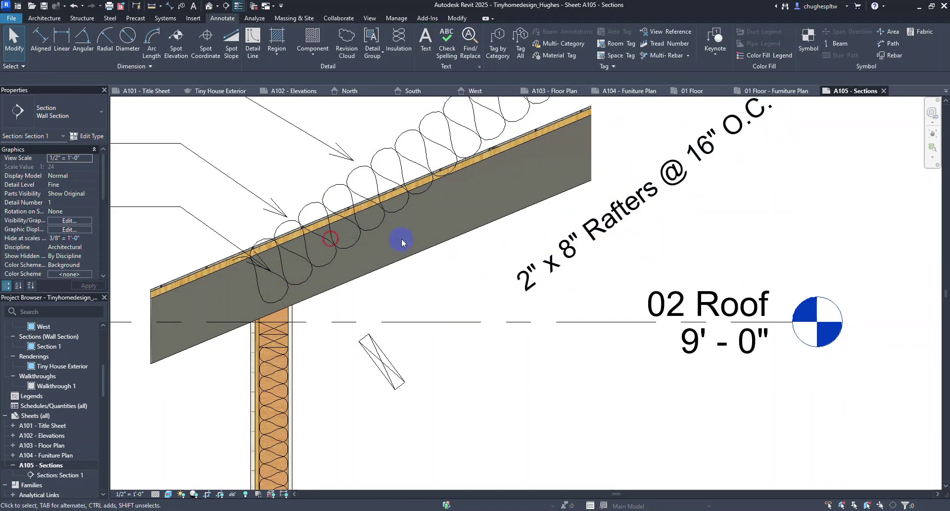
drag(386, 219, 639, 237)
click(460, 366)
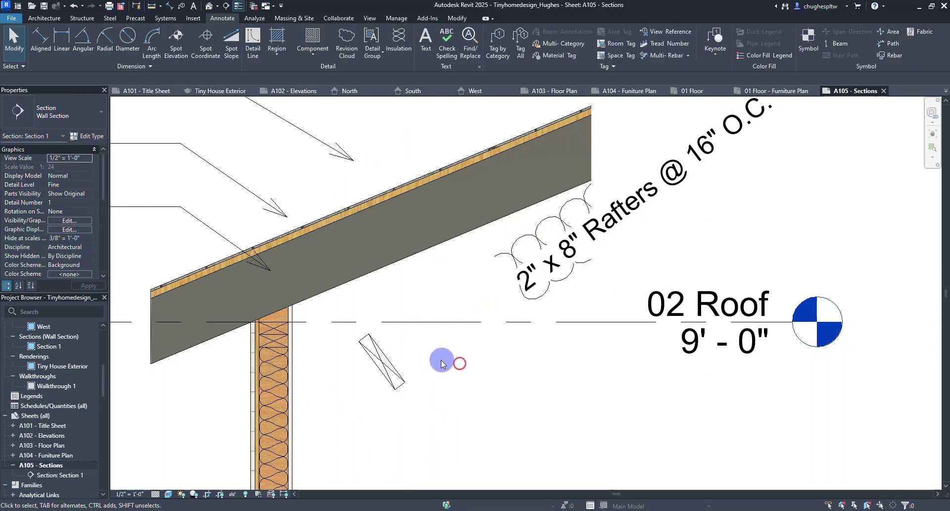
Save the project at the reminder and align the 2x8 lumber to the roof edge
click(374, 353)
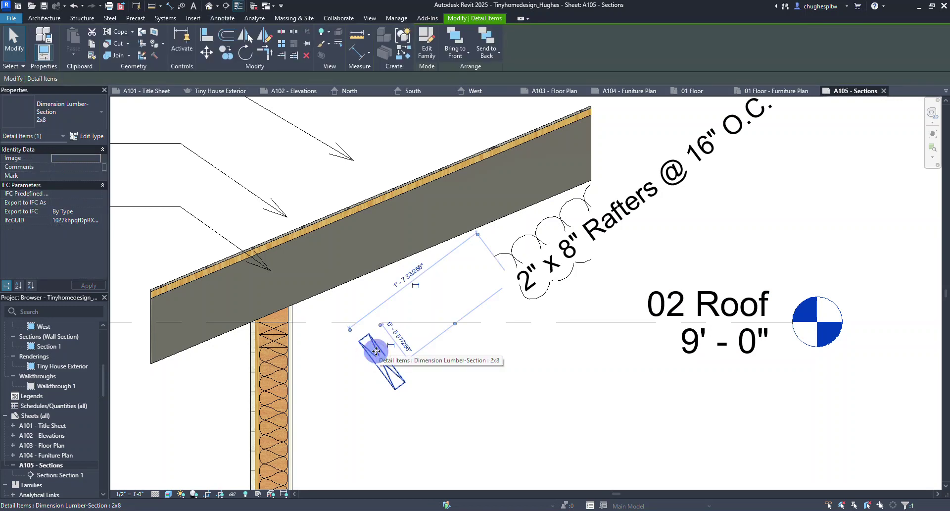
click(208, 40)
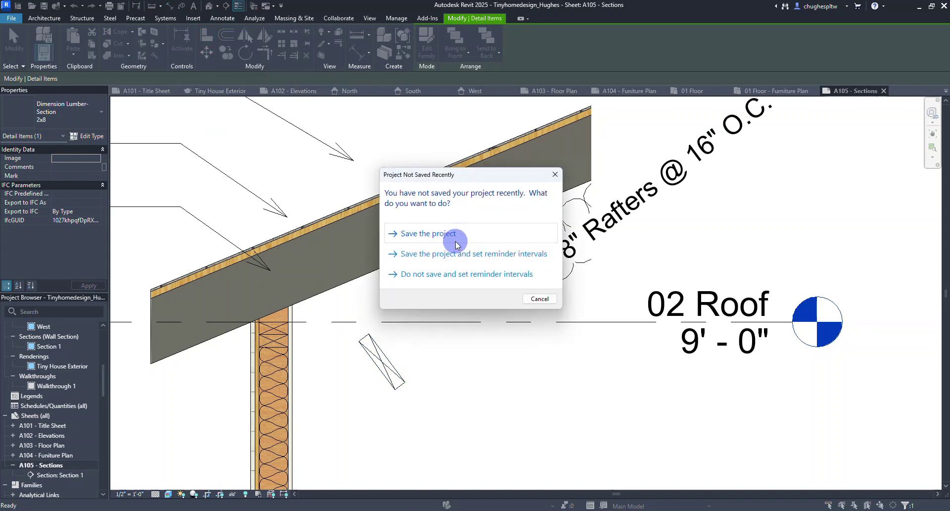
click(435, 237)
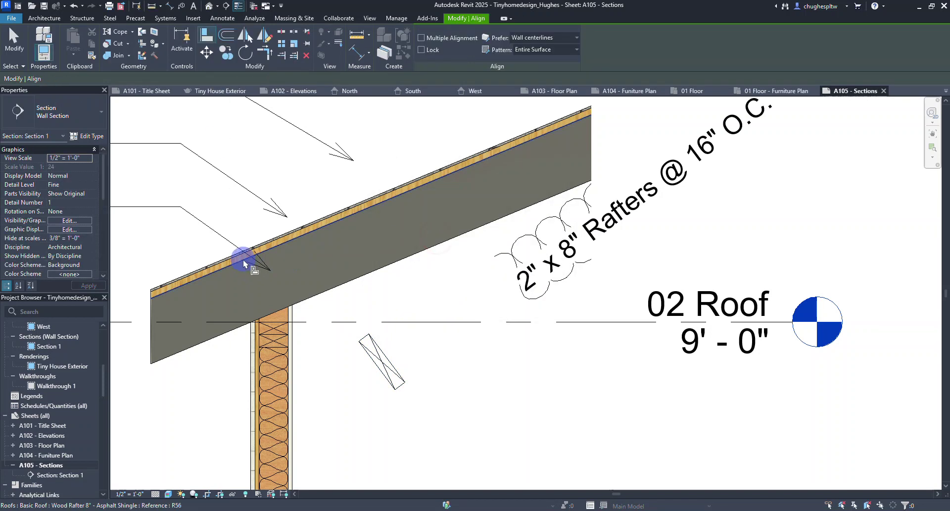
scroll(244, 264, up, 4)
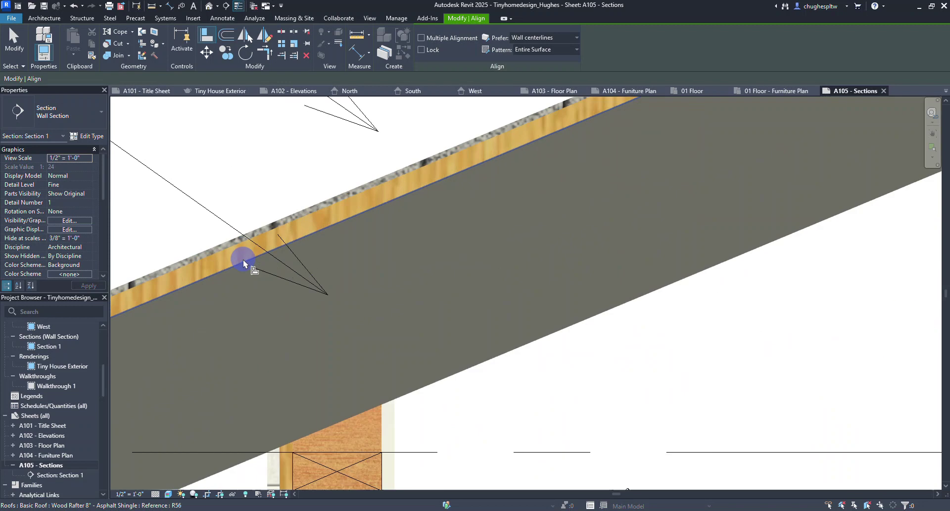
click(298, 242)
scroll(301, 241, down, 4)
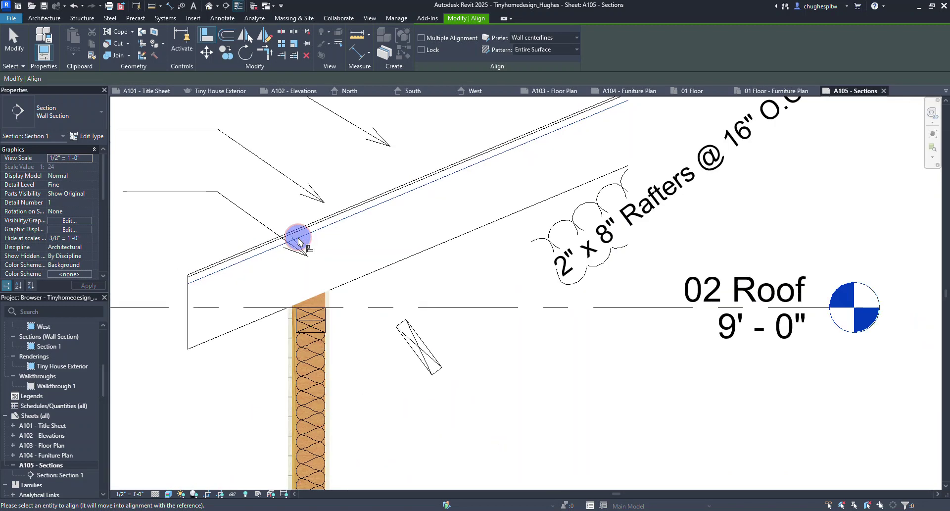
click(399, 321)
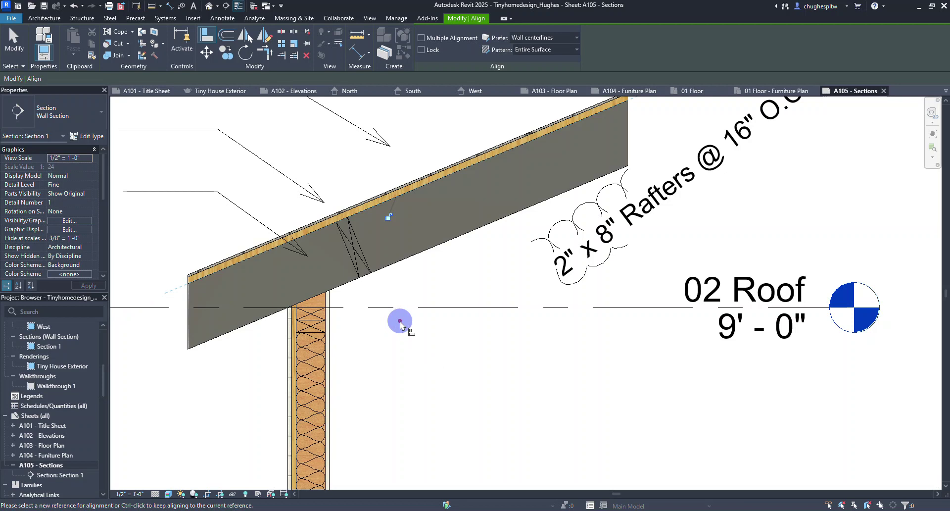
right_click(421, 270)
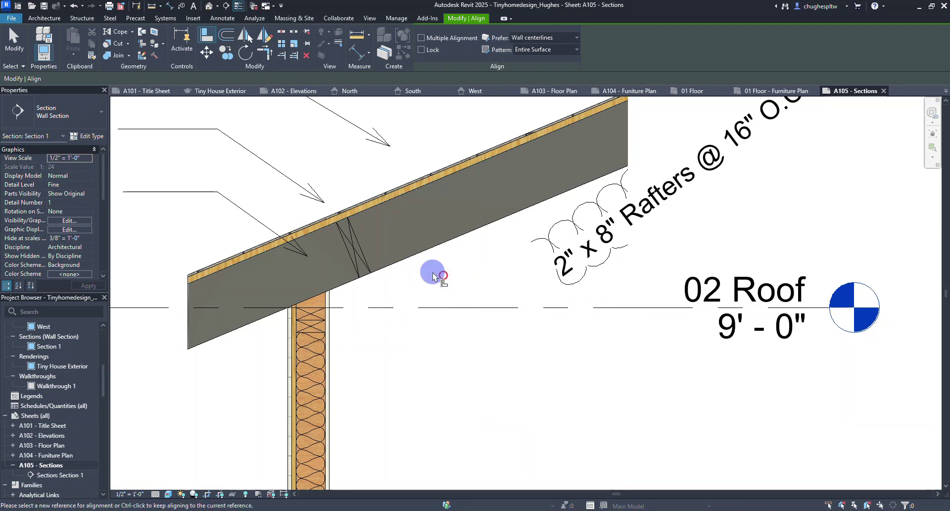
click(445, 276)
Slide the 2x8 lumber detail onto the top of the wall
click(354, 253)
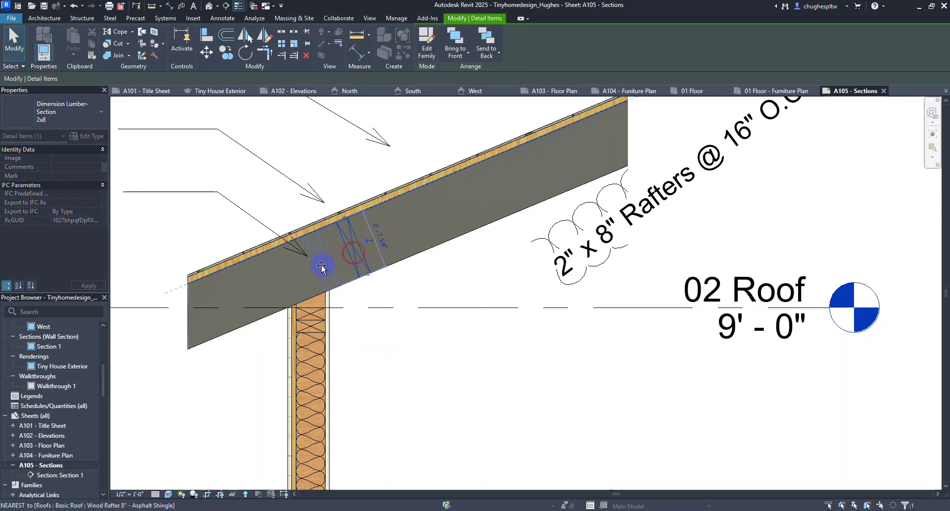
drag(309, 272, 292, 280)
click(403, 346)
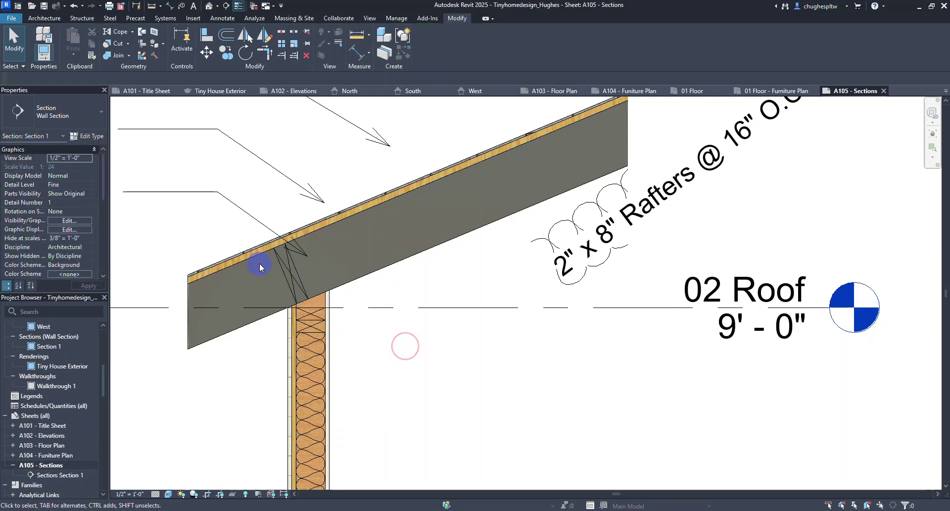
scroll(491, 307, down, 2)
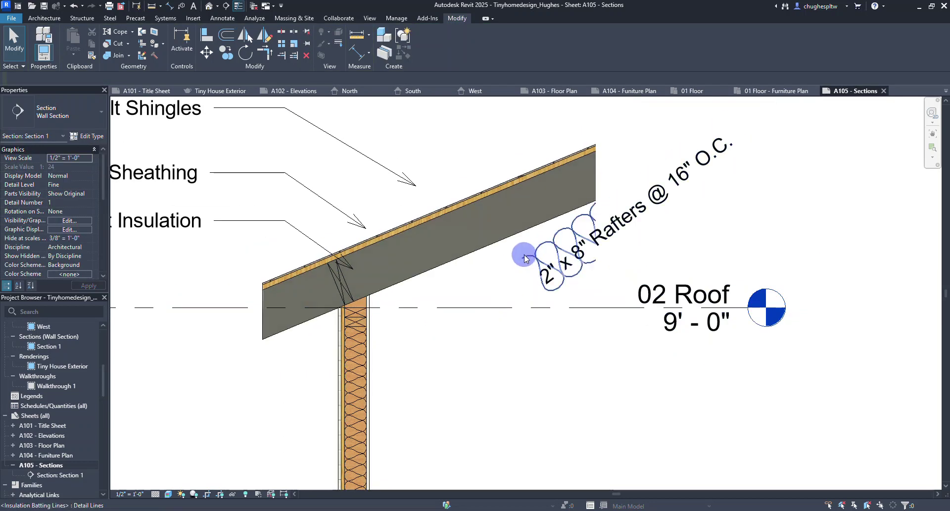
Move the insulation batting onto the rafter and stretch its ends along it
click(495, 256)
drag(495, 256, 346, 279)
middle_drag(589, 152, 488, 200)
drag(517, 140, 497, 227)
click(482, 156)
Rotate and reposition the 2" x 8" Rafters @ 16" O.C. note to follow the rafter
click(554, 250)
drag(625, 160, 640, 182)
drag(527, 261, 242, 307)
click(589, 294)
drag(480, 200, 485, 205)
click(575, 255)
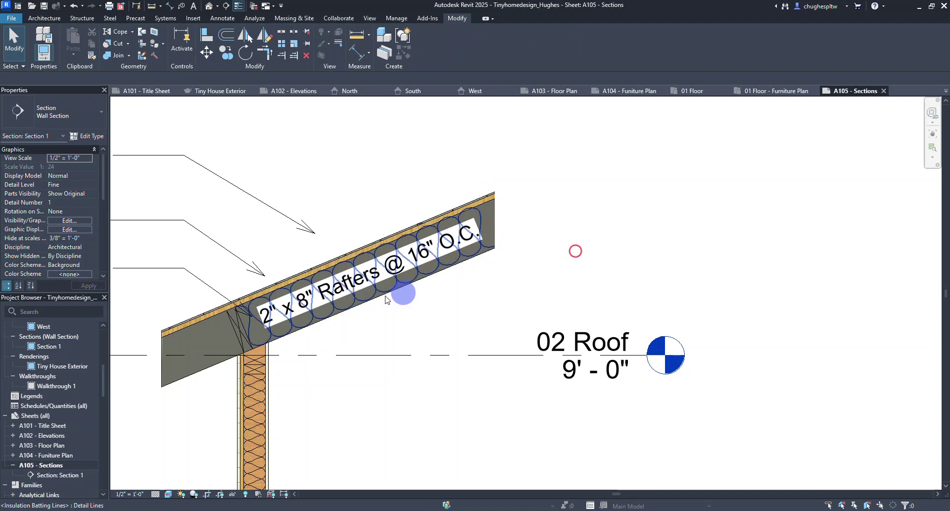
Drag the Asphalt Shingles, 3/4" Plywood Sheathing and Batt Insulation leader ends onto the lowered rafter layers
click(267, 314)
scroll(290, 302, down, 2)
click(451, 216)
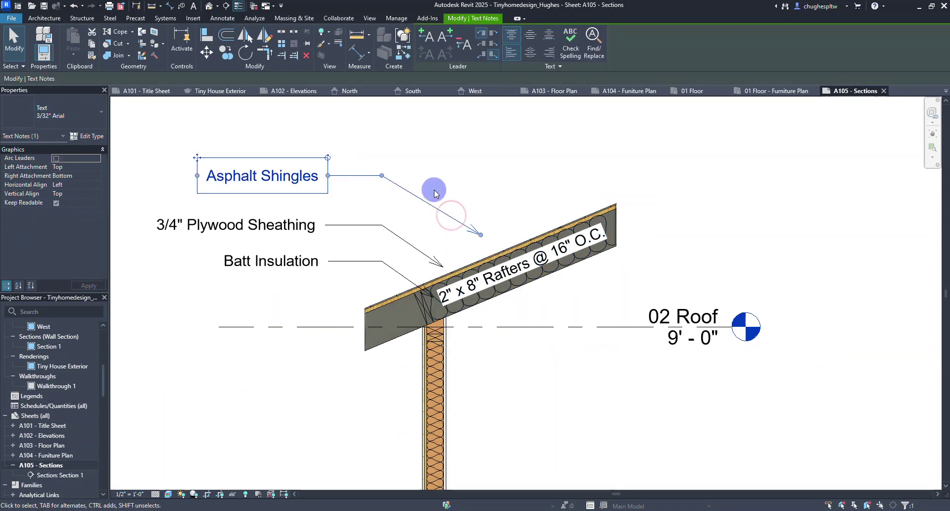
drag(481, 234, 511, 246)
click(420, 253)
drag(443, 266, 460, 270)
click(431, 298)
click(401, 276)
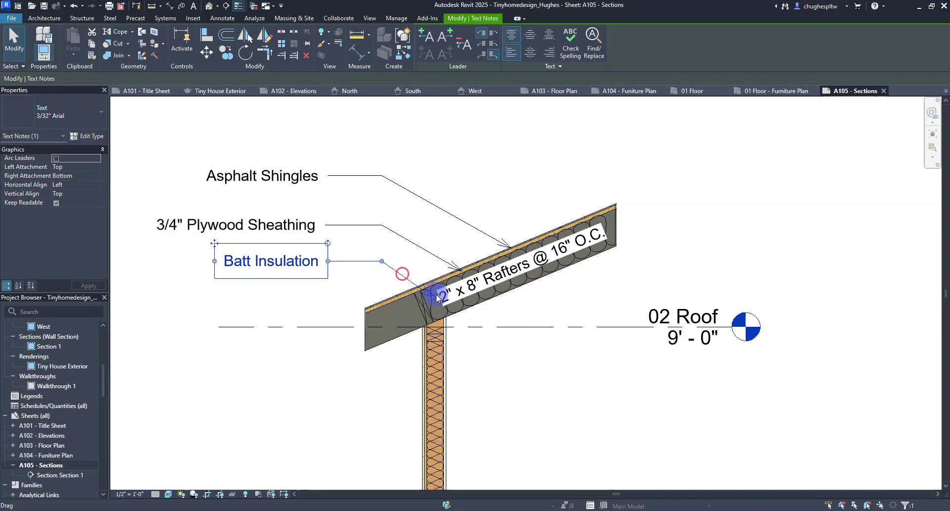
drag(396, 272, 432, 295)
Box-select the section's notes without the 02 Roof level and try various alignment options
click(481, 159)
scroll(470, 163, down, 4)
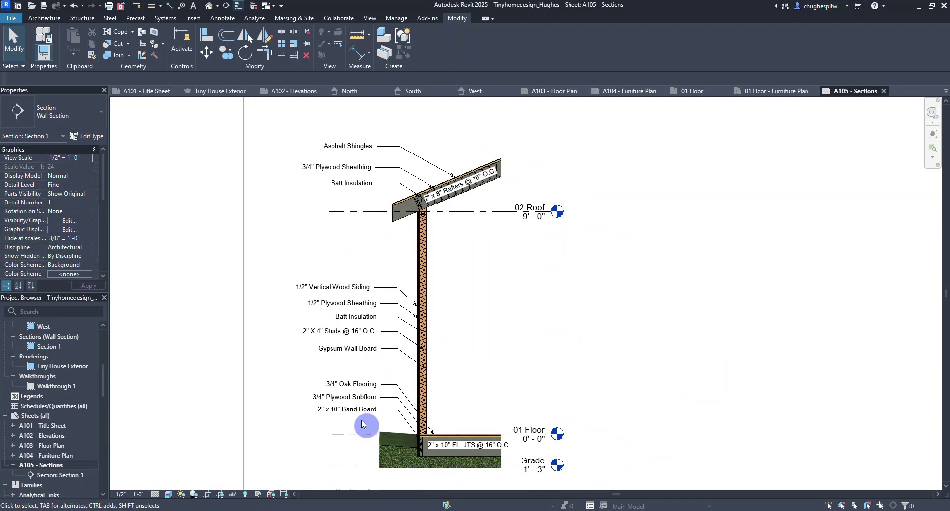
drag(376, 425, 314, 144)
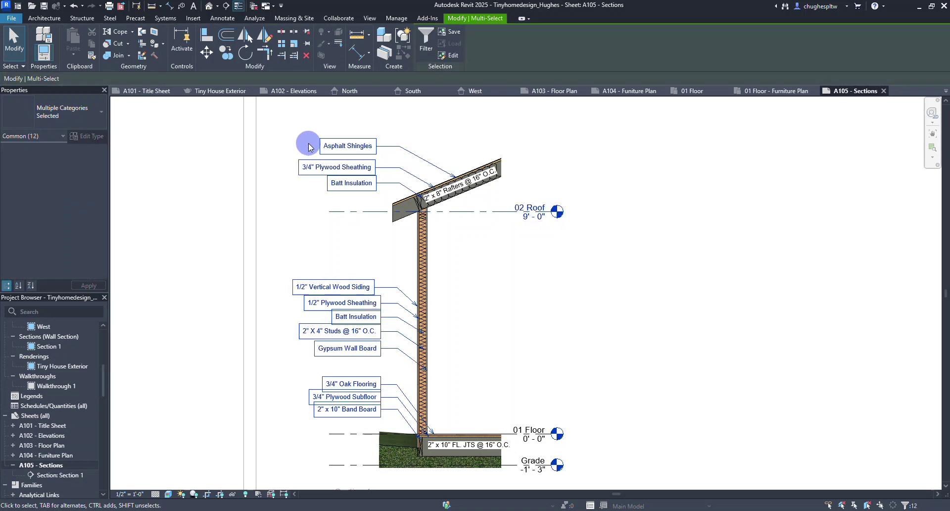
shift+click(363, 212)
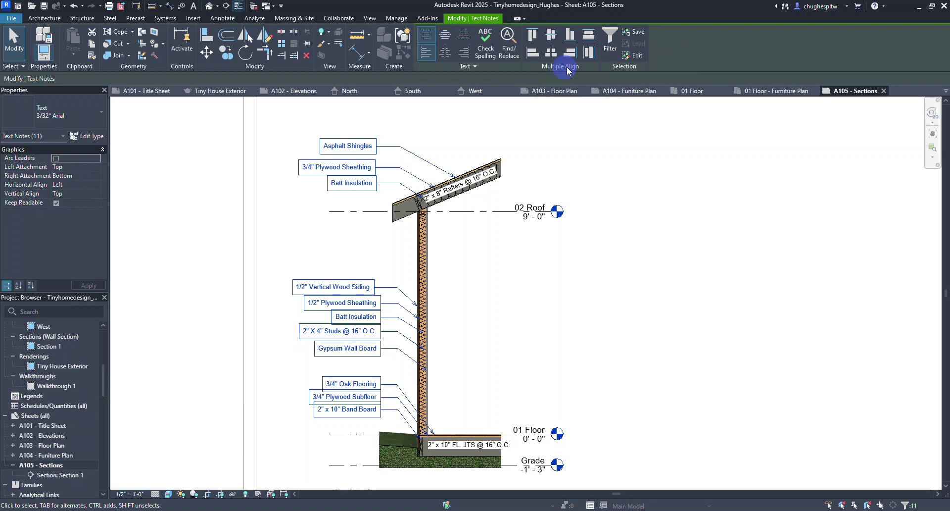
click(530, 55)
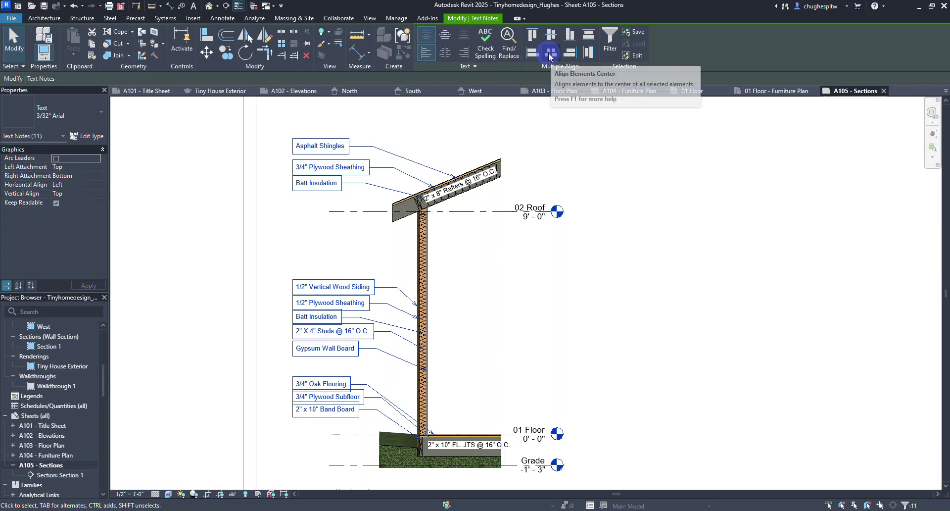
click(549, 54)
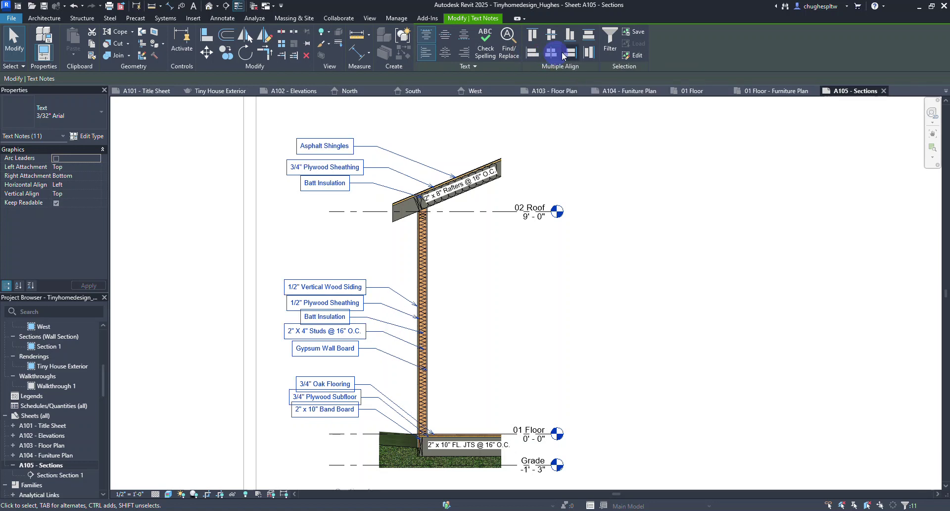
click(570, 53)
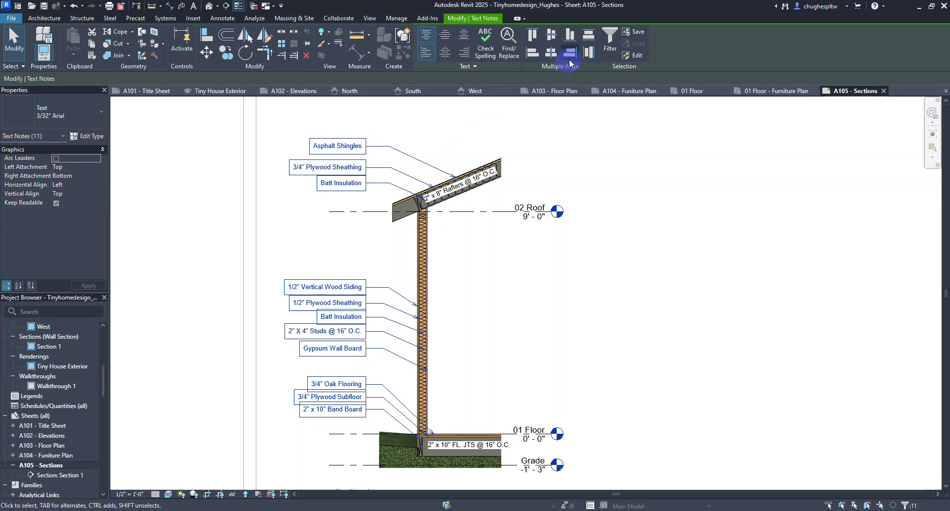
click(589, 57)
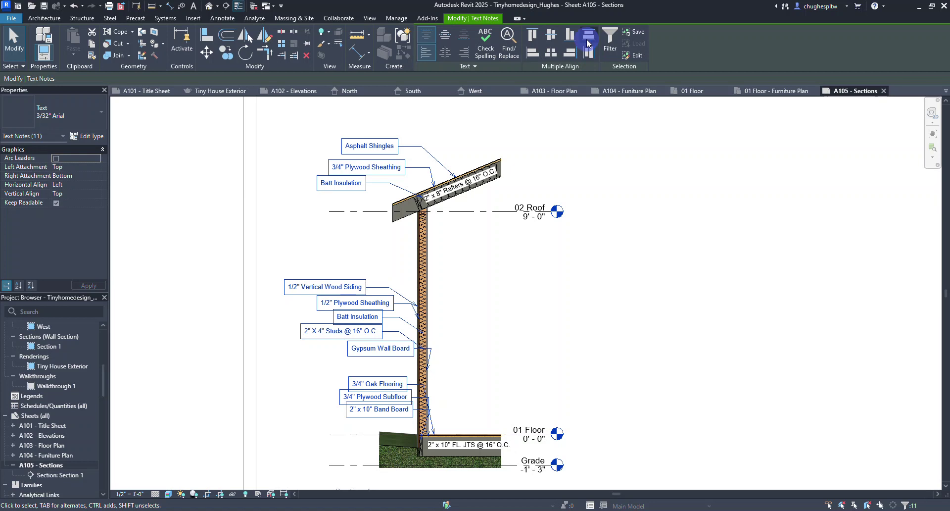
click(588, 43)
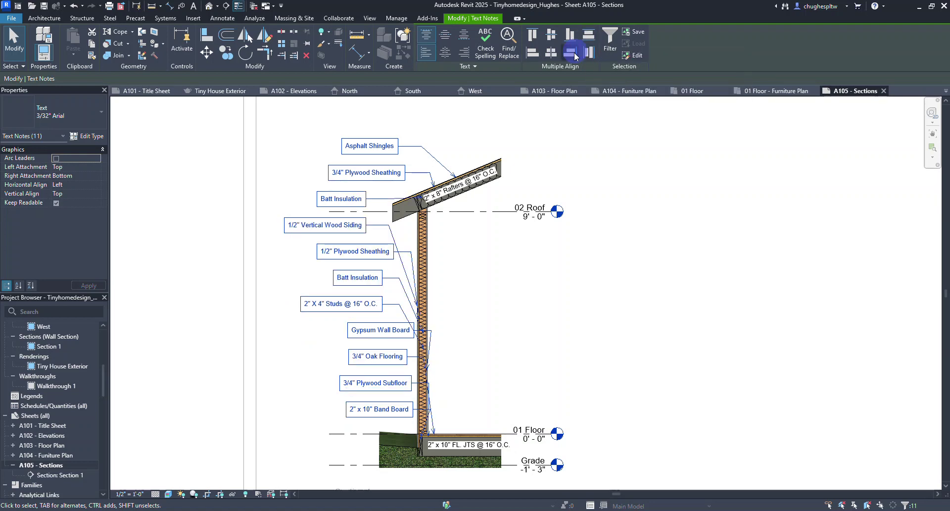
click(574, 56)
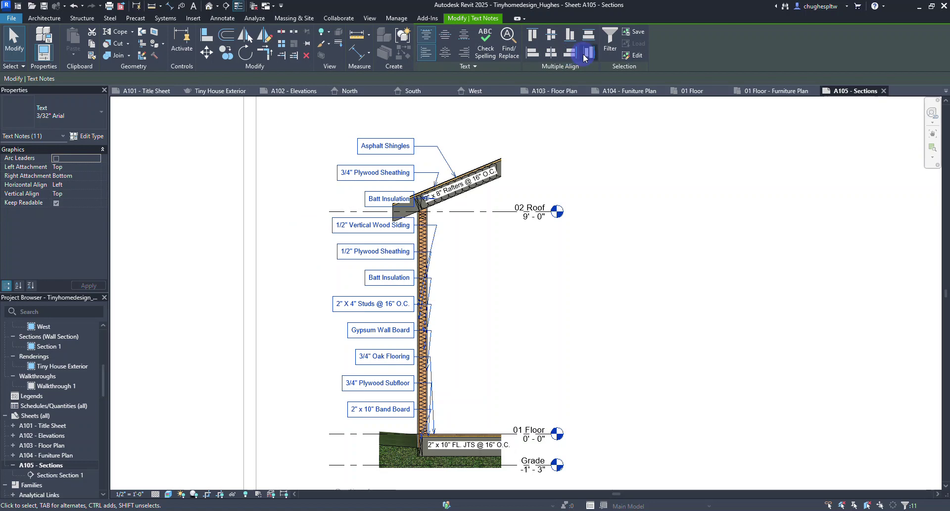
click(588, 53)
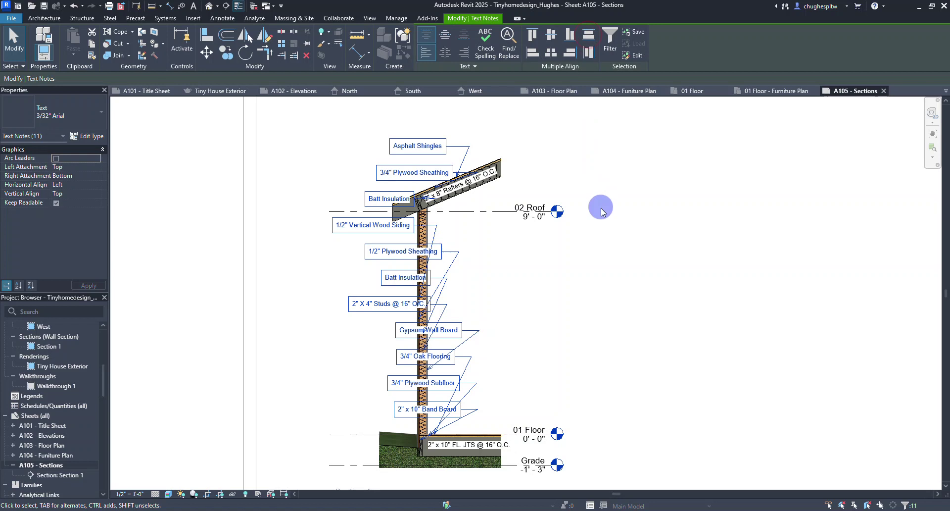
Undo back to the right-edge alignment, then reselect the notes and align their right edges
key(ctrl+z)
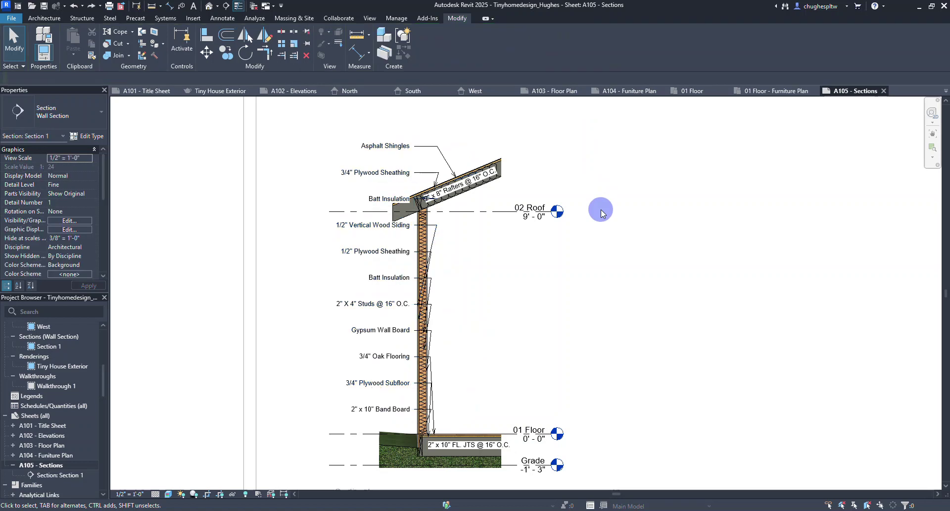
key(ctrl+z)
key(ctrl+y)
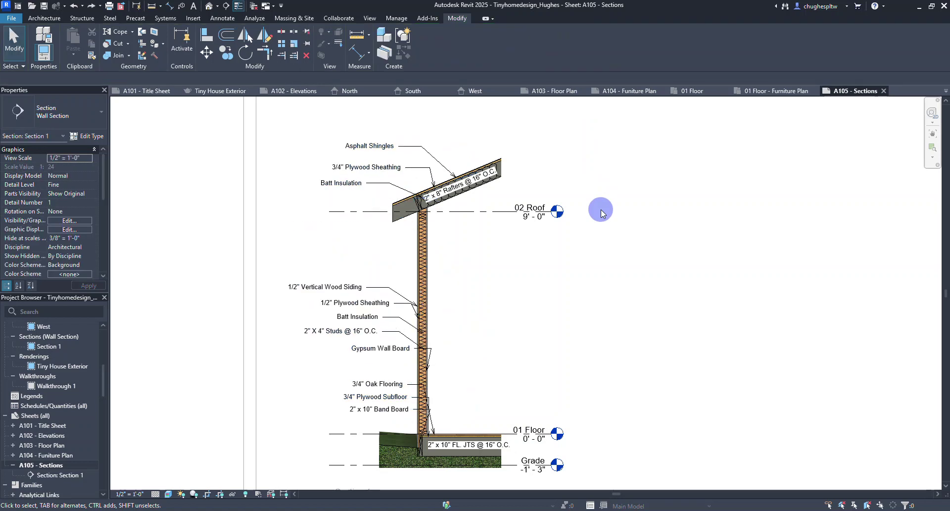
key(ctrl+y)
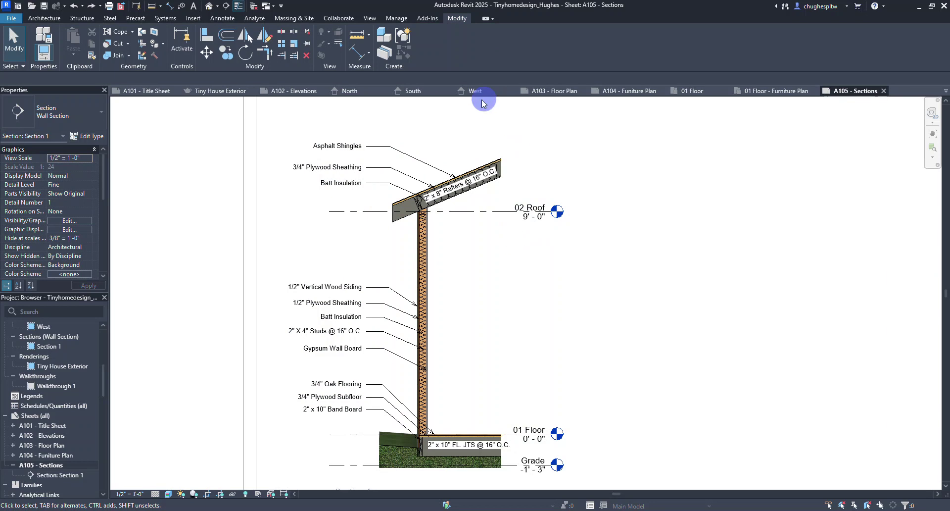
drag(276, 125, 317, 143)
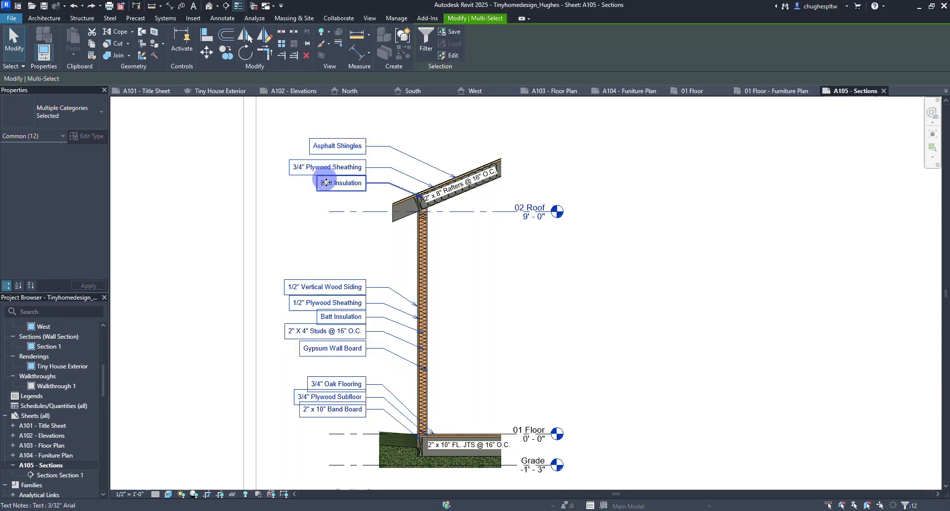
shift+click(345, 212)
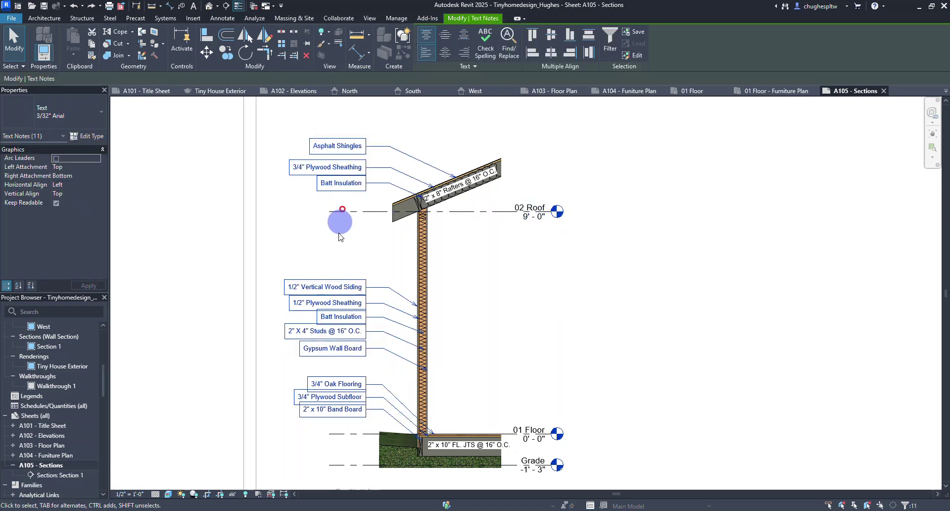
click(574, 53)
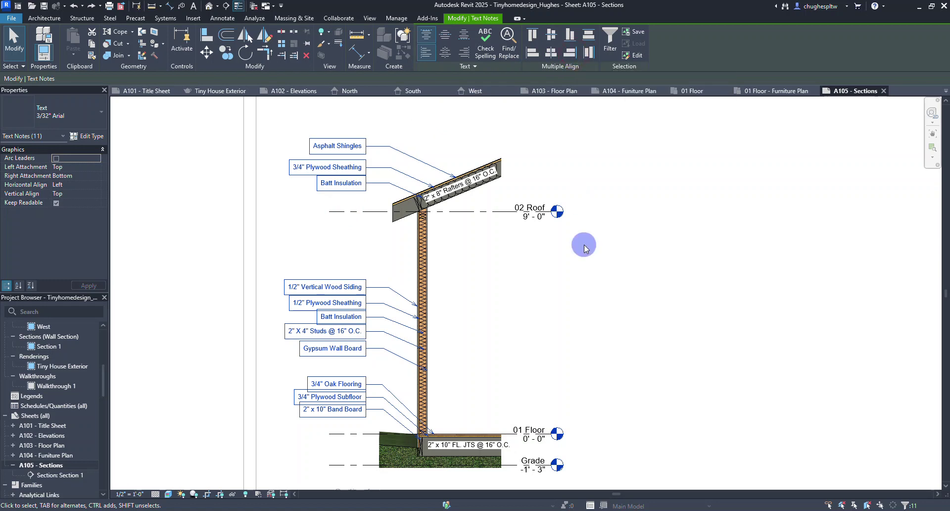
click(576, 270)
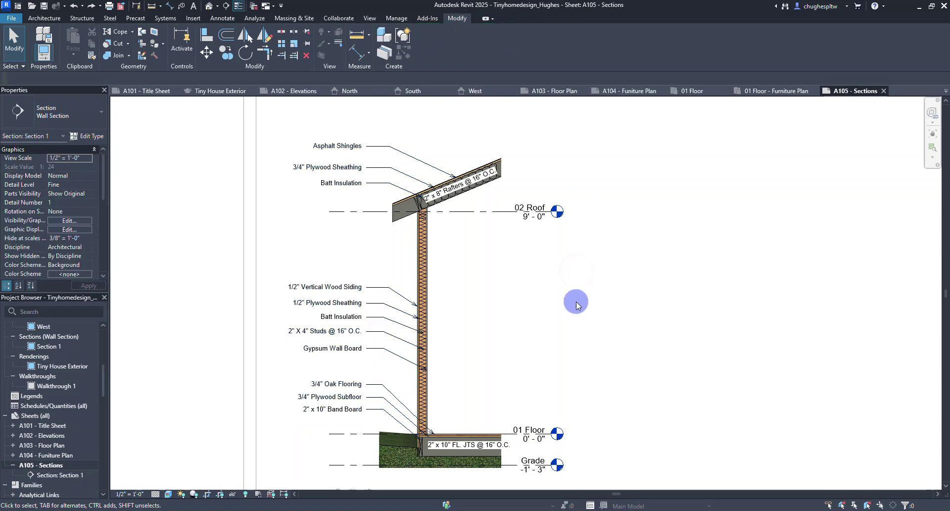
Zoom to fit sheet A105 and deactivate the Section 1 viewport
key(z)
key(f)
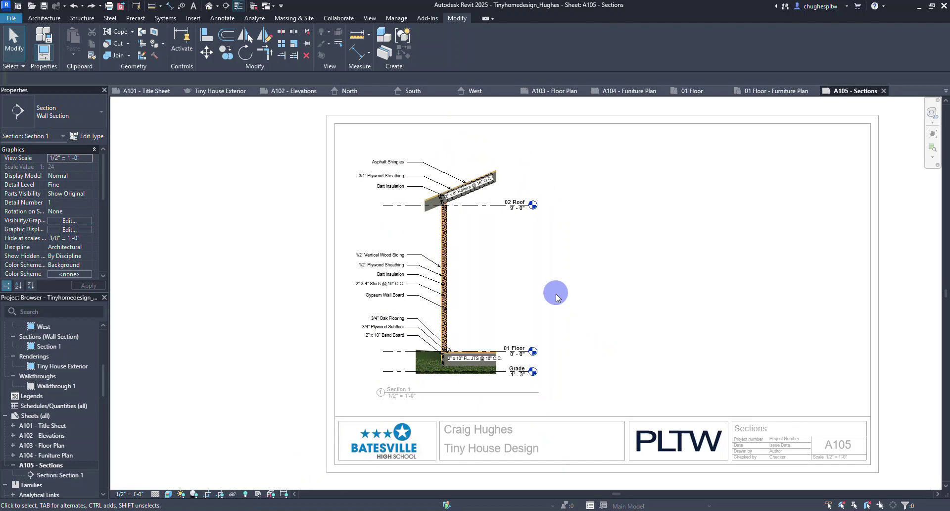
double_click(261, 226)
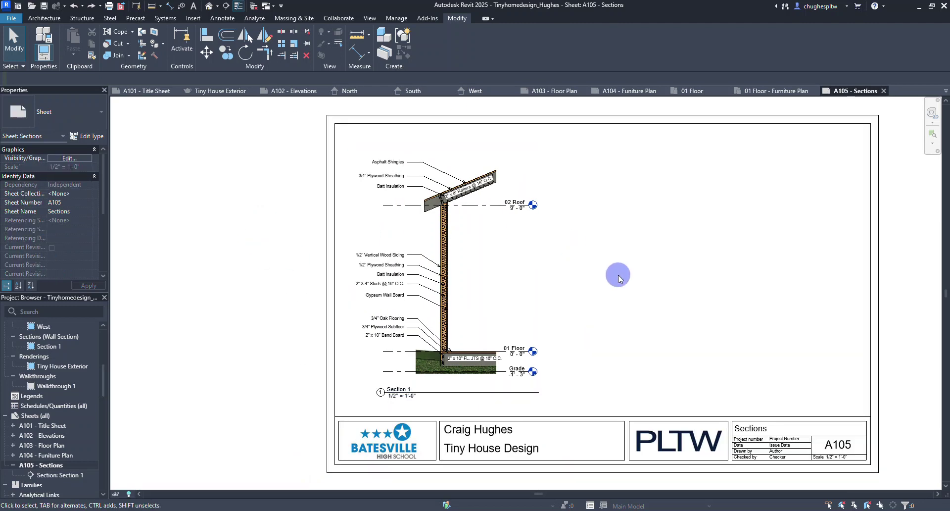
scroll(478, 269, up, 3)
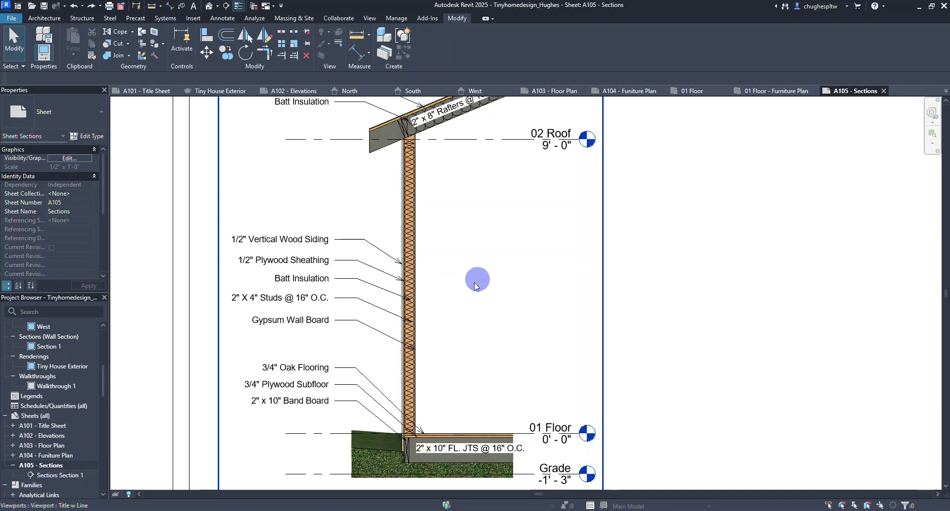
scroll(425, 305, down, 3)
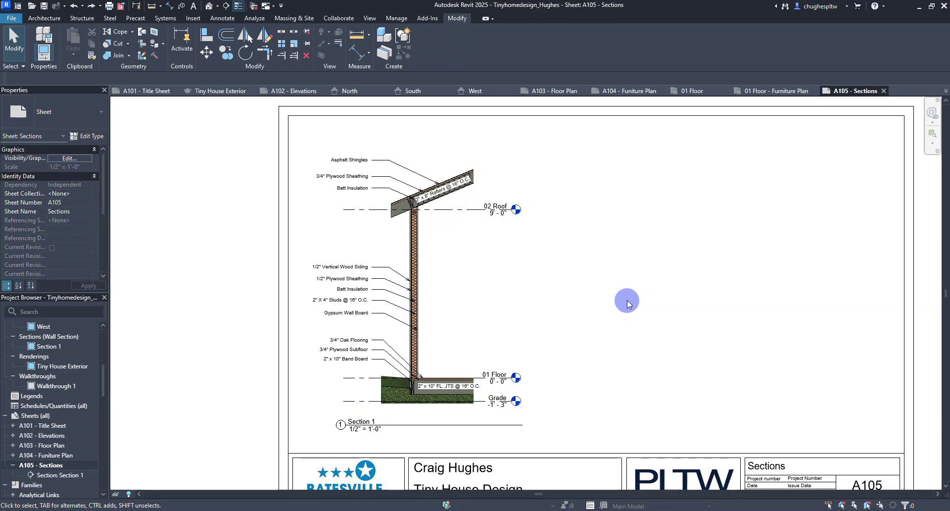
shift+scroll(625, 292, right, 3)
scroll(625, 292, down, 1)
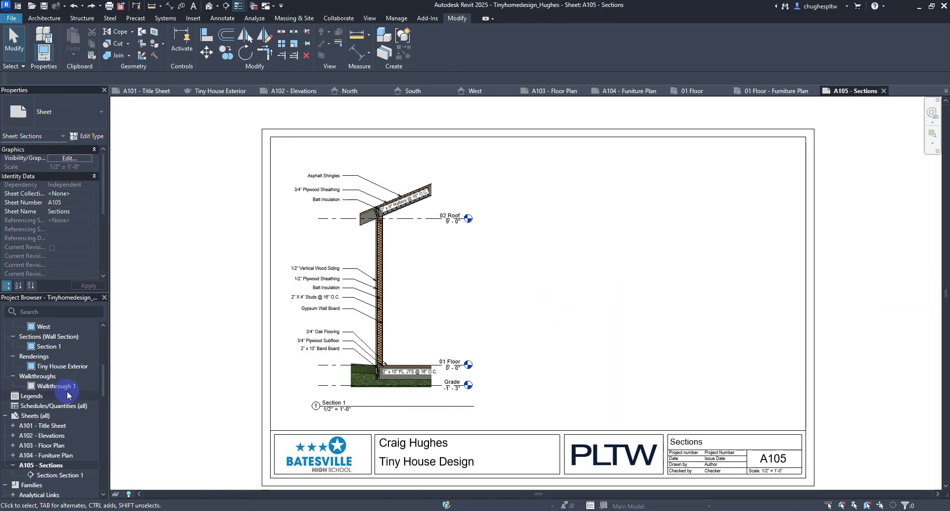
scroll(58, 398, up, 5)
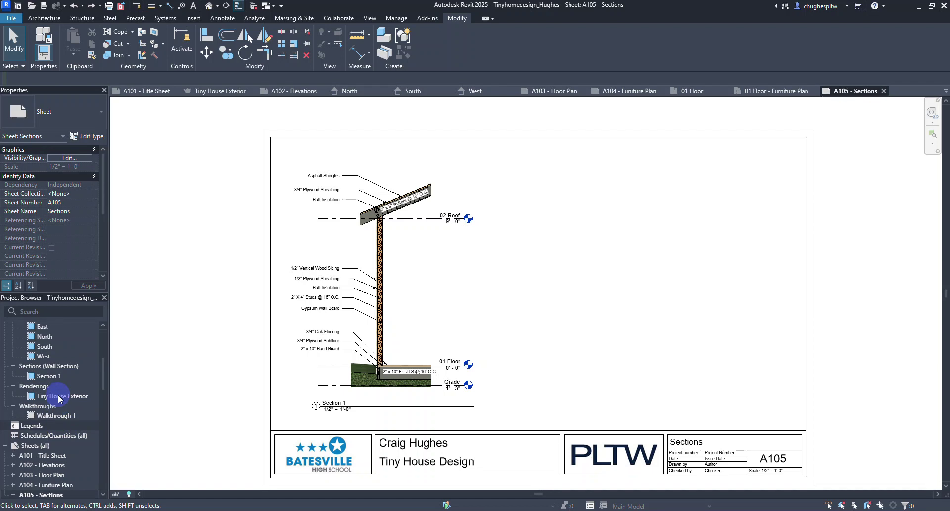
scroll(59, 398, up, 1)
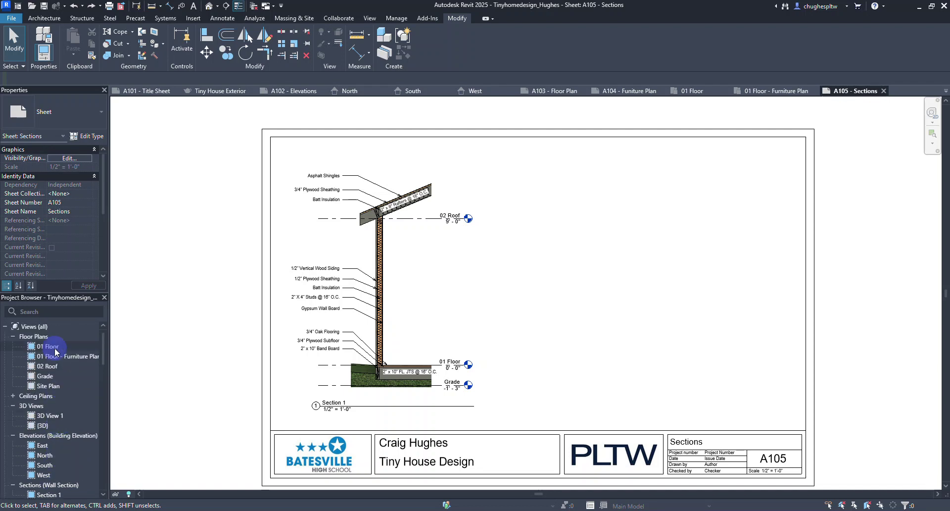
Open the 01 Floor plan, then the 01 Floor - Furniture Plan view
double_click(48, 346)
scroll(262, 324, down, 6)
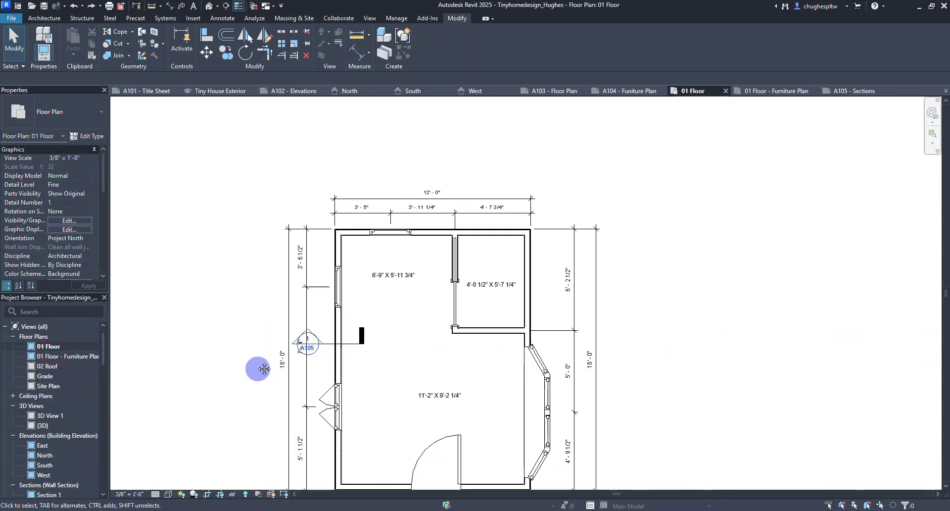
middle_drag(417, 305, 436, 294)
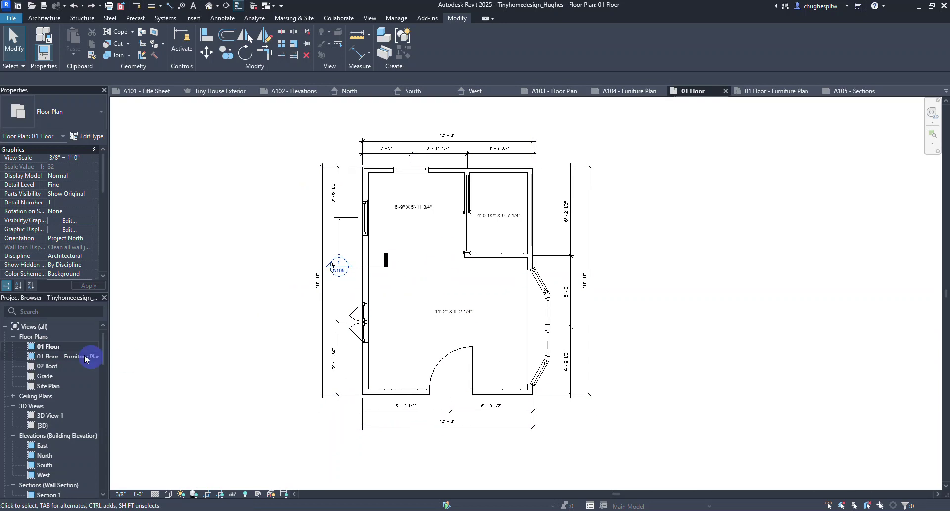
double_click(70, 356)
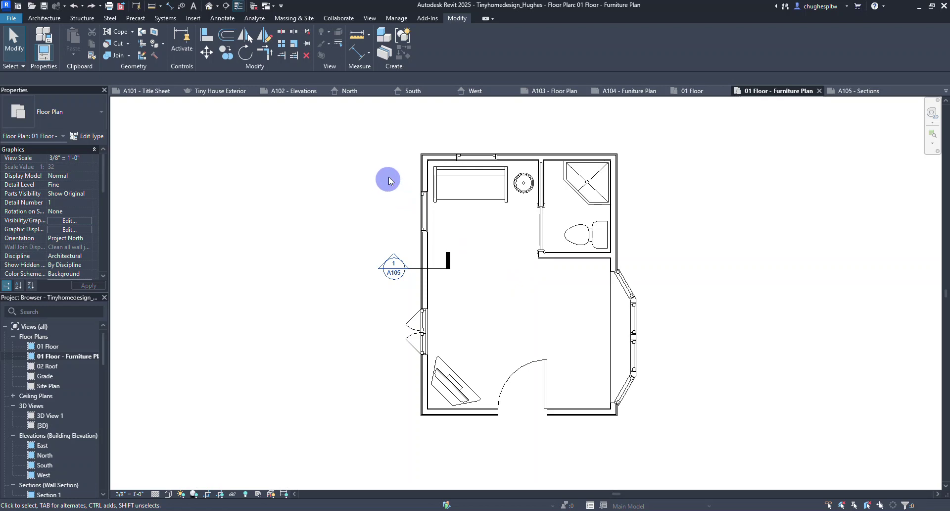
Start the Elevation tool with the Interior Elevation type selected
click(371, 18)
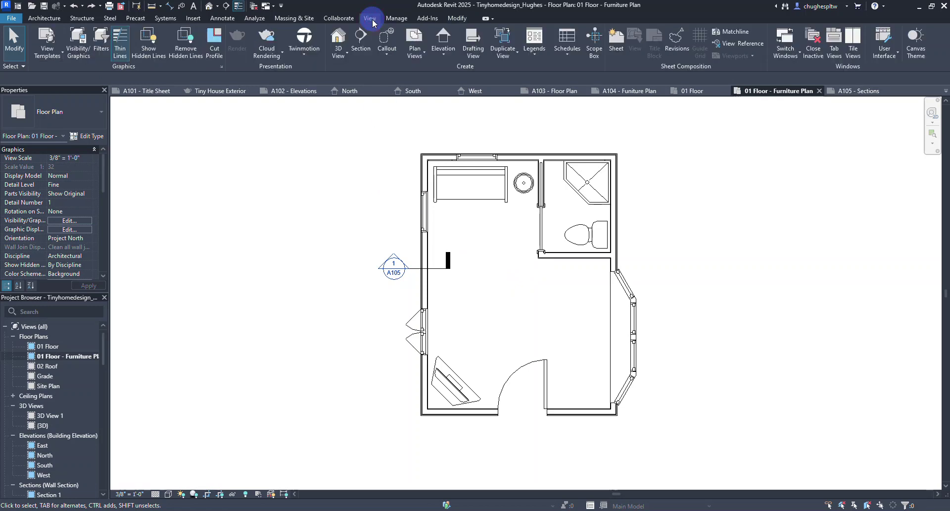
click(446, 54)
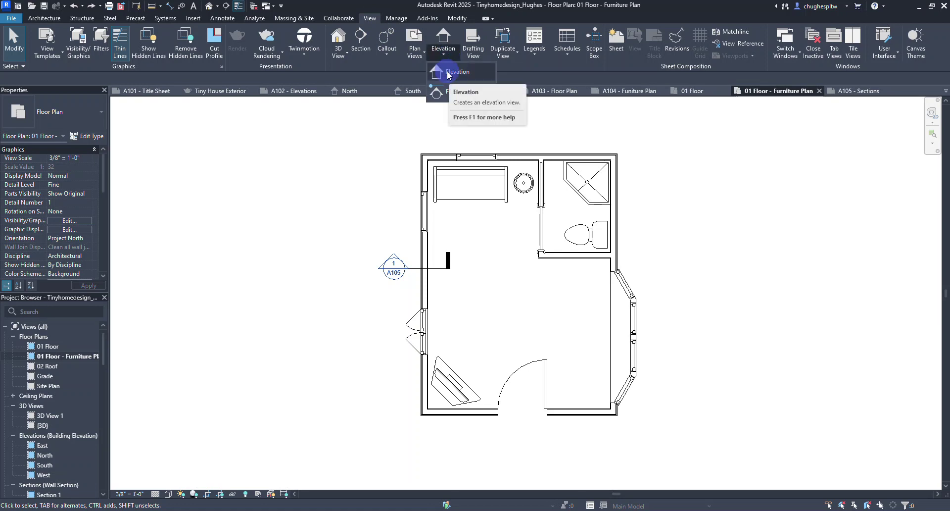
click(448, 73)
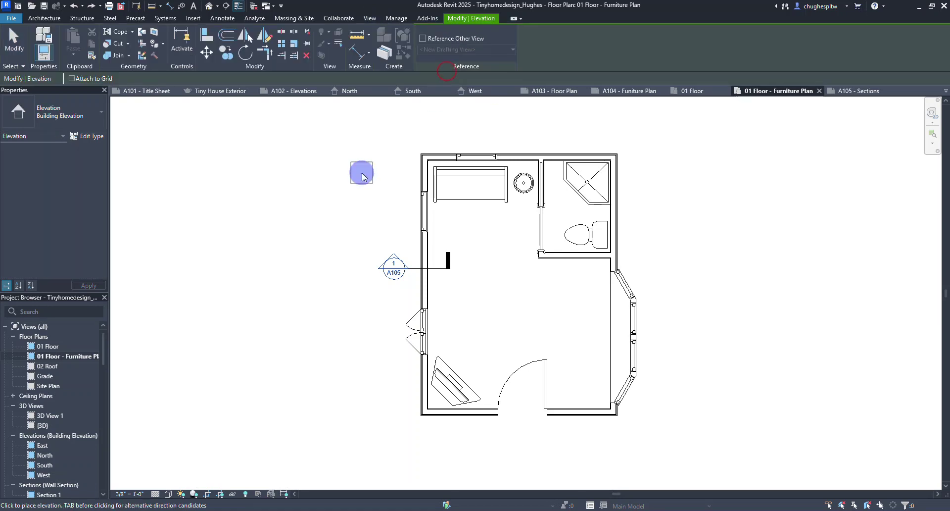
click(54, 119)
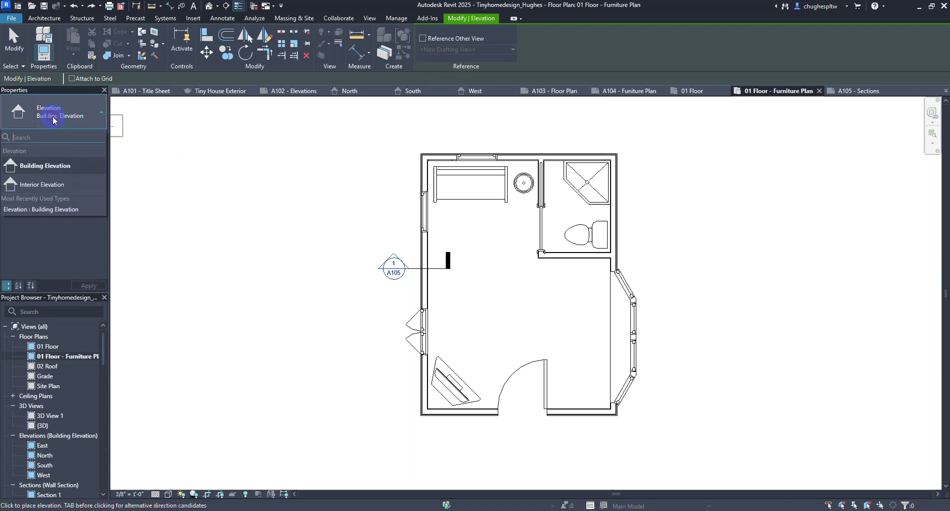
click(54, 187)
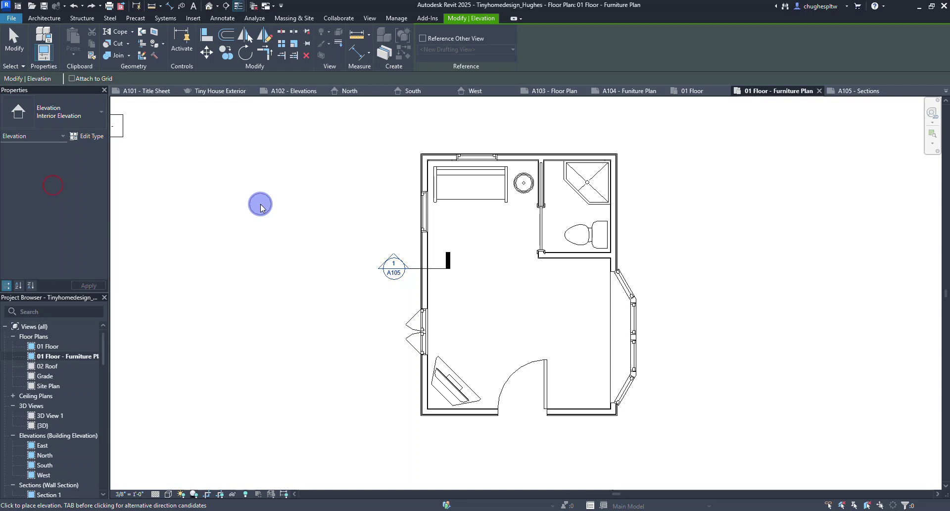
scroll(484, 228, up, 1)
scroll(484, 228, up, 2)
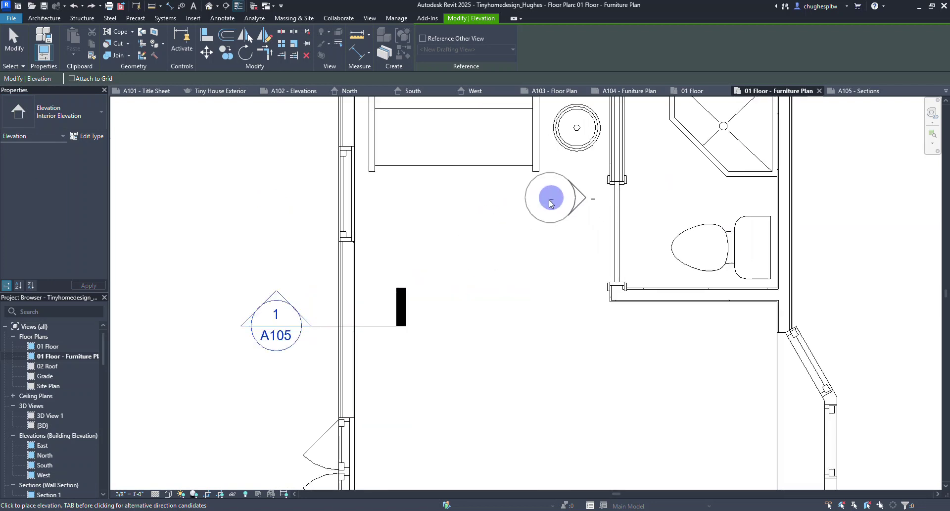
Place an interior elevation marker in the lower part of the living room
mouse_move(450, 183)
middle_down()
mouse_move(449, 237)
mouse_move(442, 240)
middle_up()
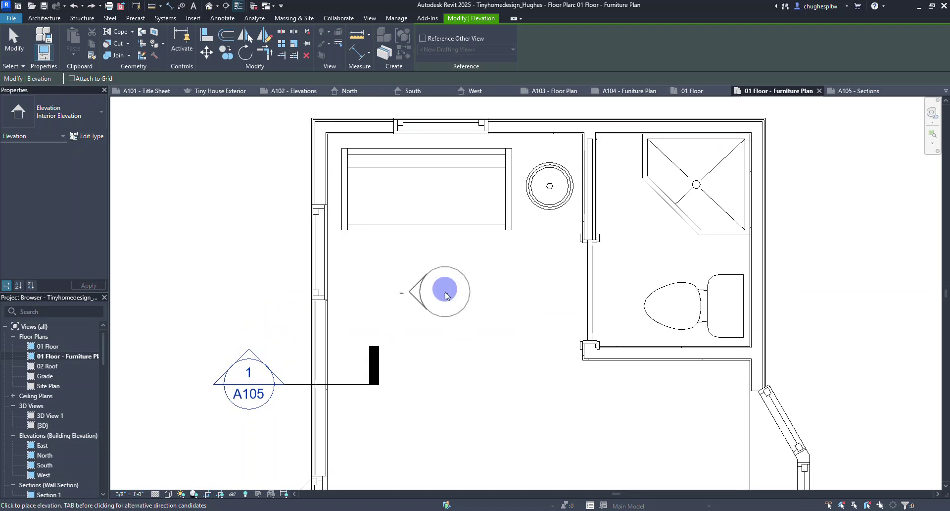
middle_drag(456, 333, 439, 176)
middle_drag(461, 289, 461, 194)
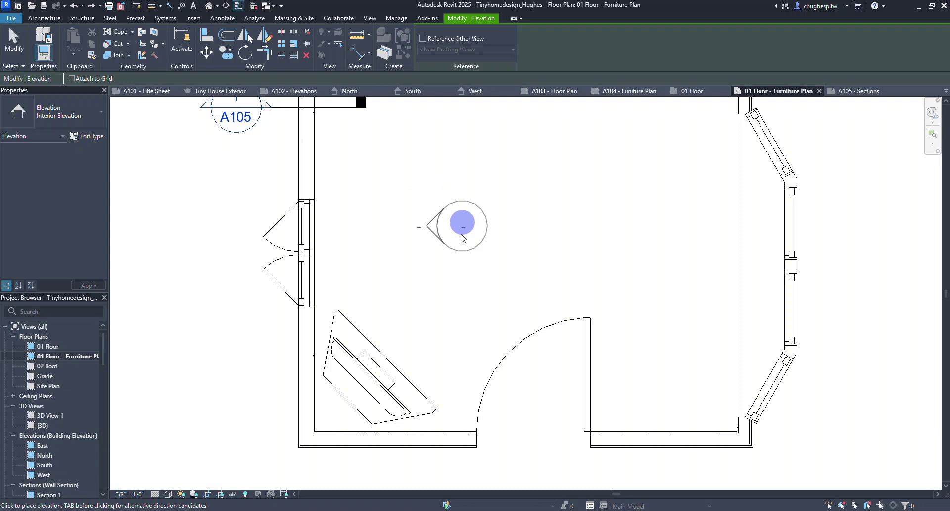
click(448, 325)
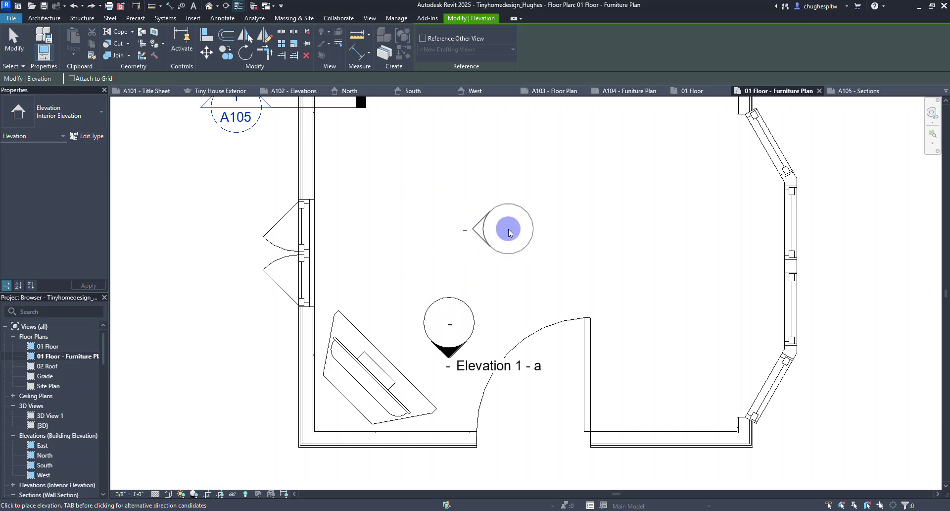
scroll(507, 232, down, 3)
middle_drag(461, 259, 452, 308)
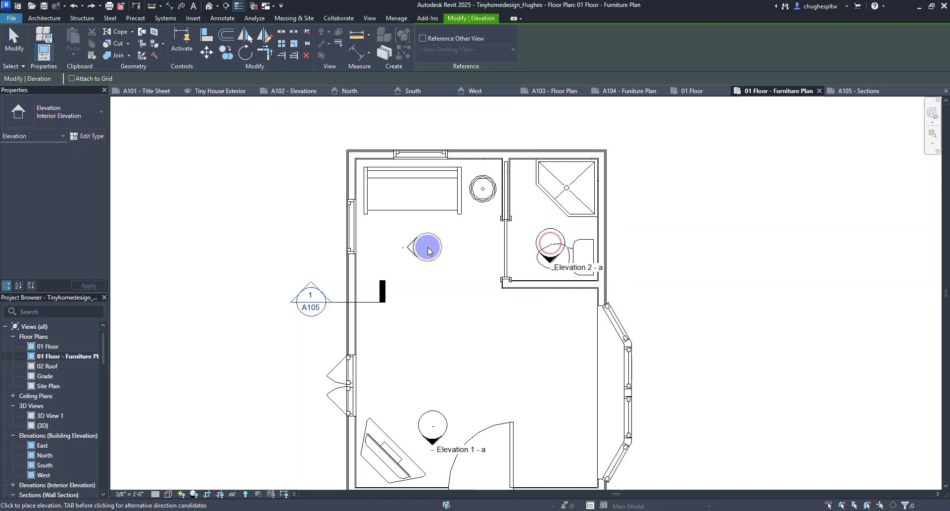
Exit elevation placement and drag the bathroom marker toward the shower corner
right_click(427, 248)
click(436, 253)
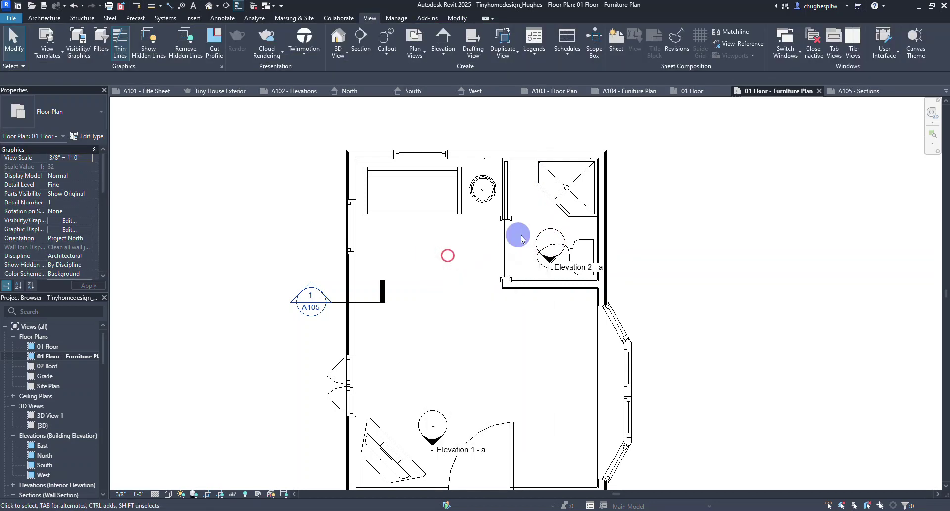
click(544, 237)
scroll(550, 239, up, 3)
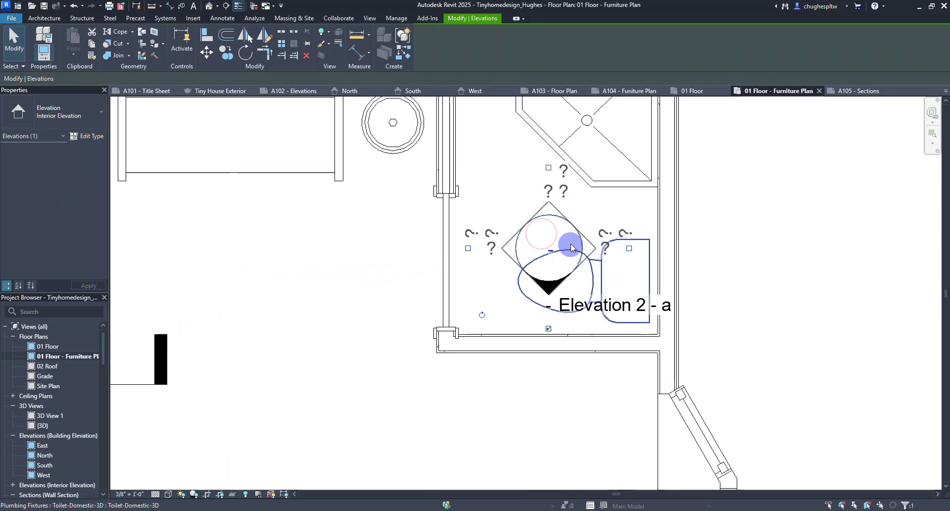
mouse_move(564, 214)
mouse_down()
mouse_move(551, 182)
mouse_move(563, 158)
mouse_up()
middle_drag(544, 229, 490, 290)
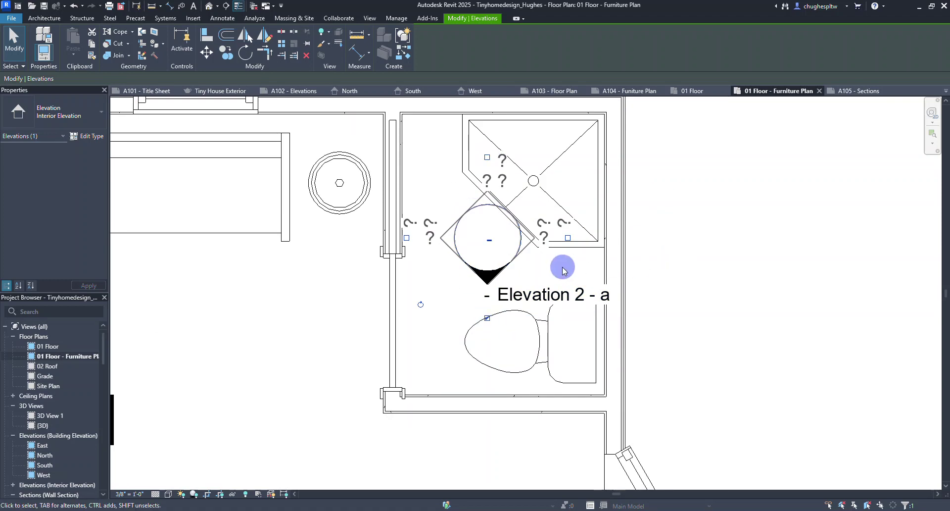
Make the bathroom marker face the shower and delete the Elevation 2 - a view
click(674, 241)
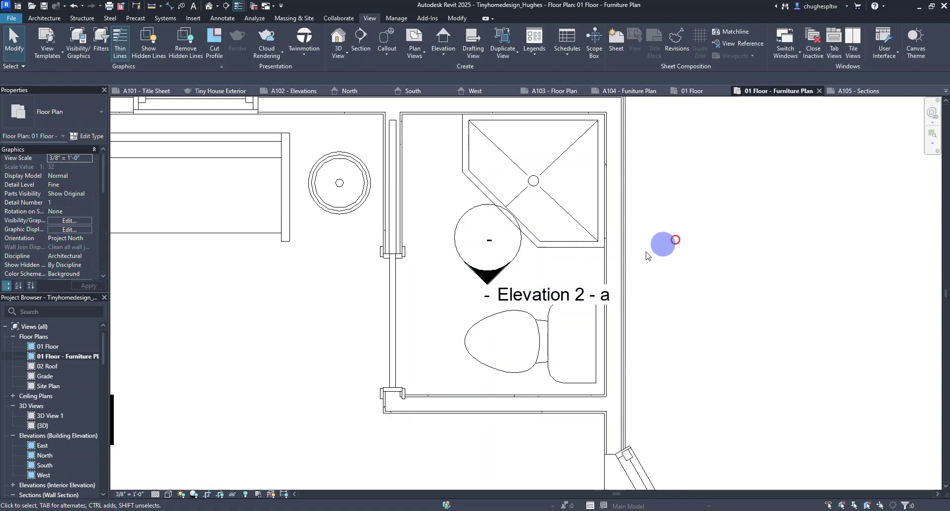
click(479, 240)
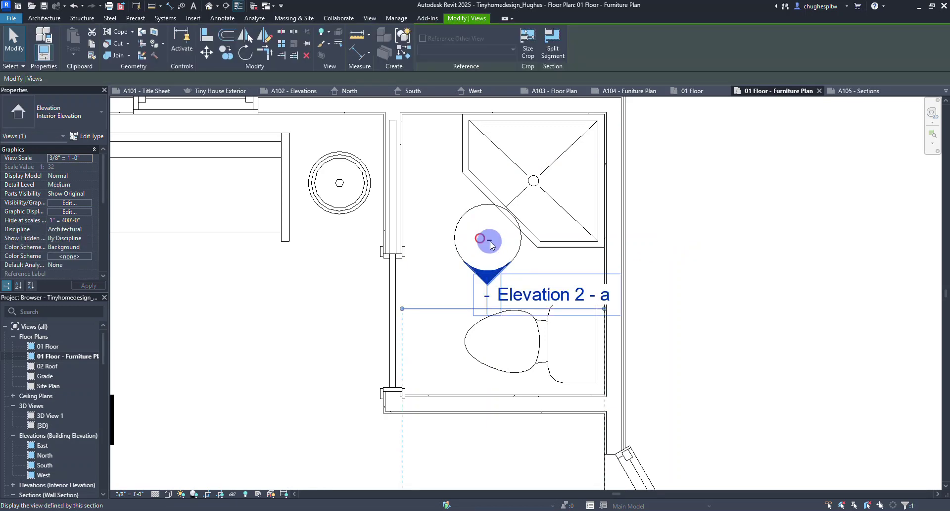
click(457, 215)
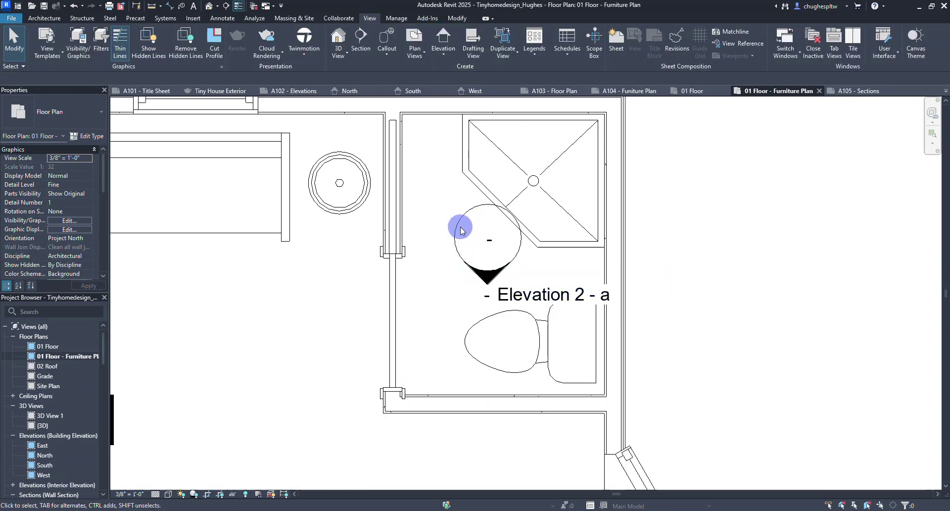
click(458, 221)
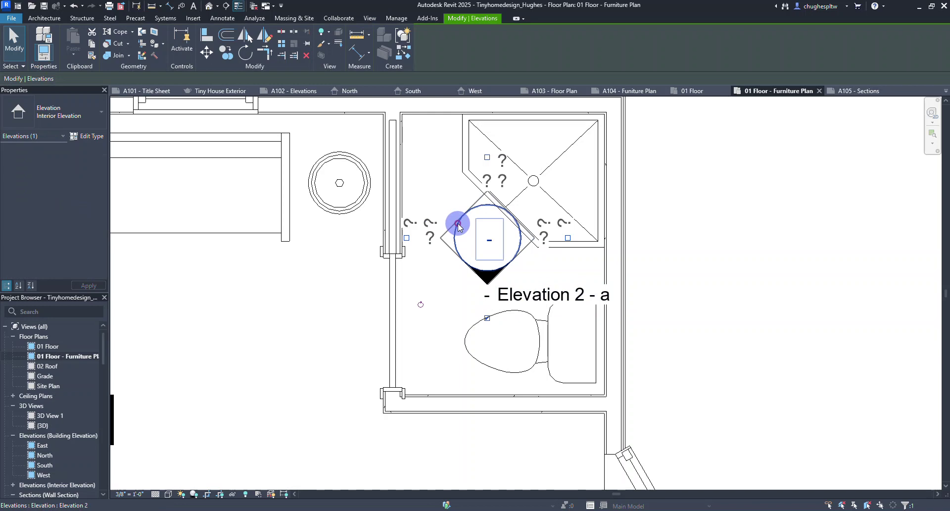
click(487, 156)
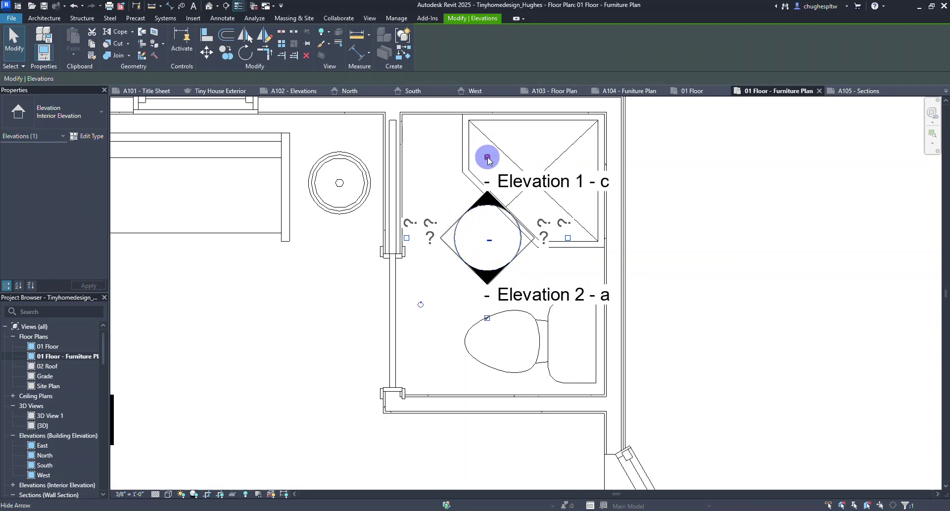
click(486, 317)
click(495, 259)
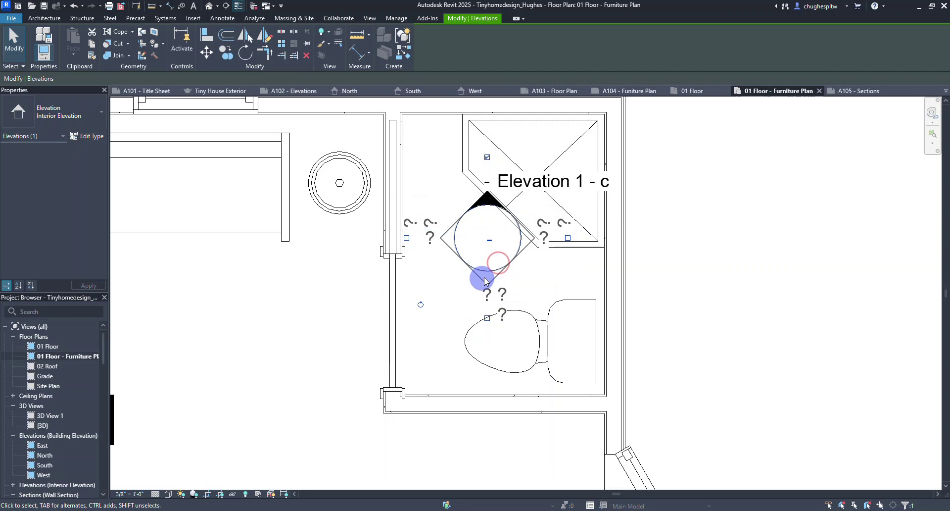
Move the bathroom marker over the toilet and check the Elevation 1 - c extent
mouse_move(488, 247)
mouse_down()
mouse_move(475, 297)
mouse_move(494, 332)
mouse_up()
click(649, 321)
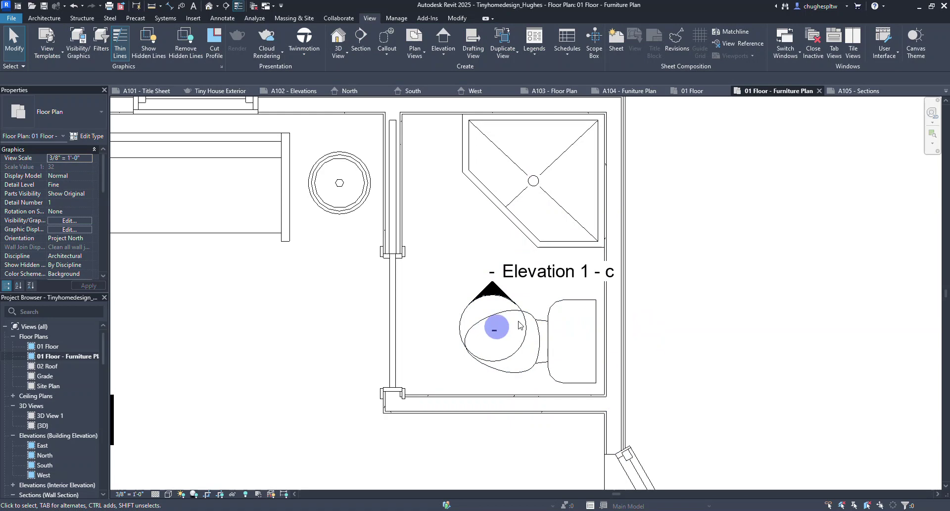
click(515, 303)
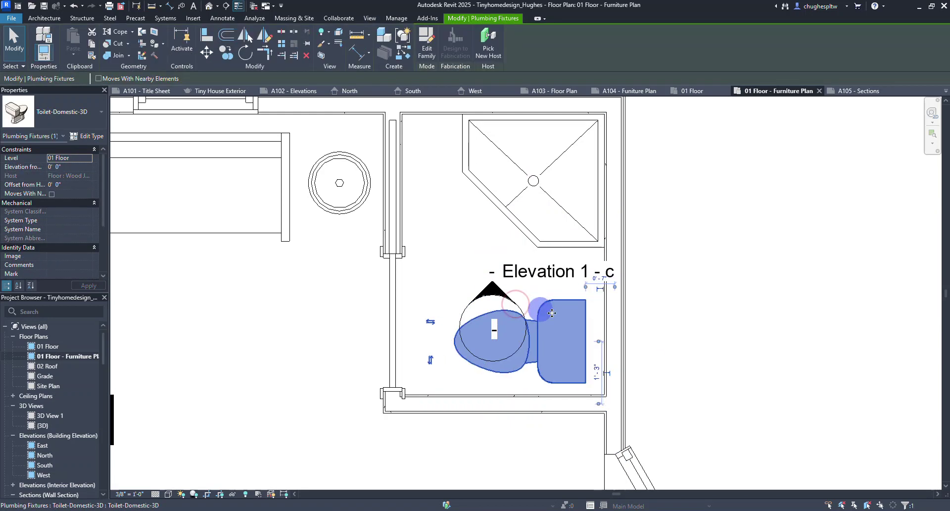
key(Escape)
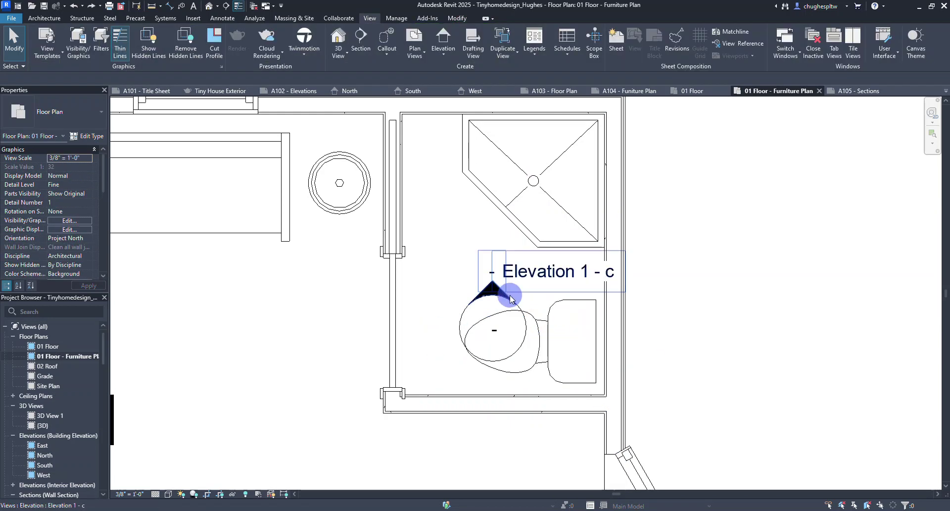
click(497, 298)
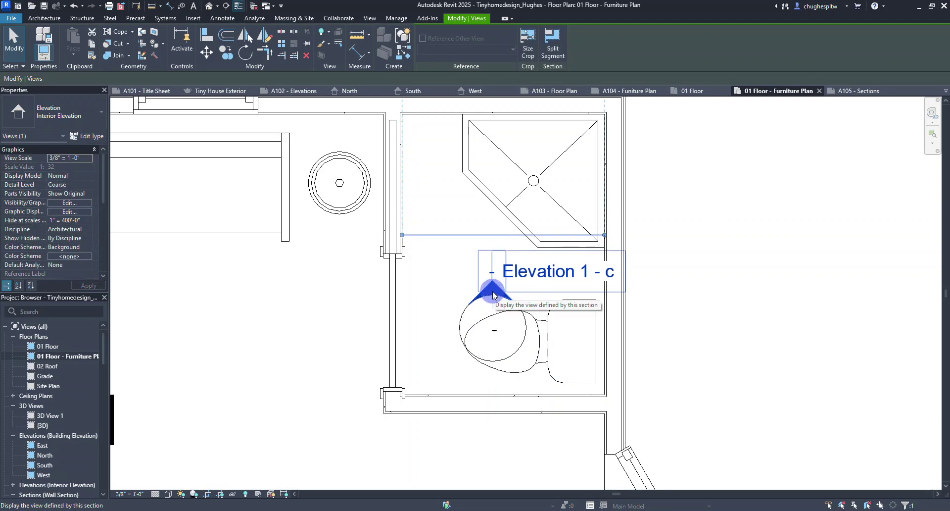
click(462, 314)
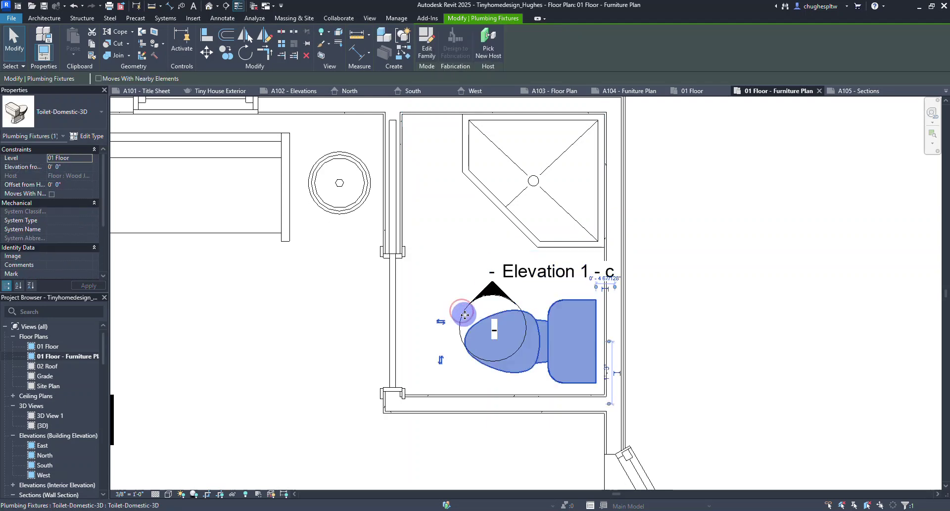
drag(465, 315, 442, 306)
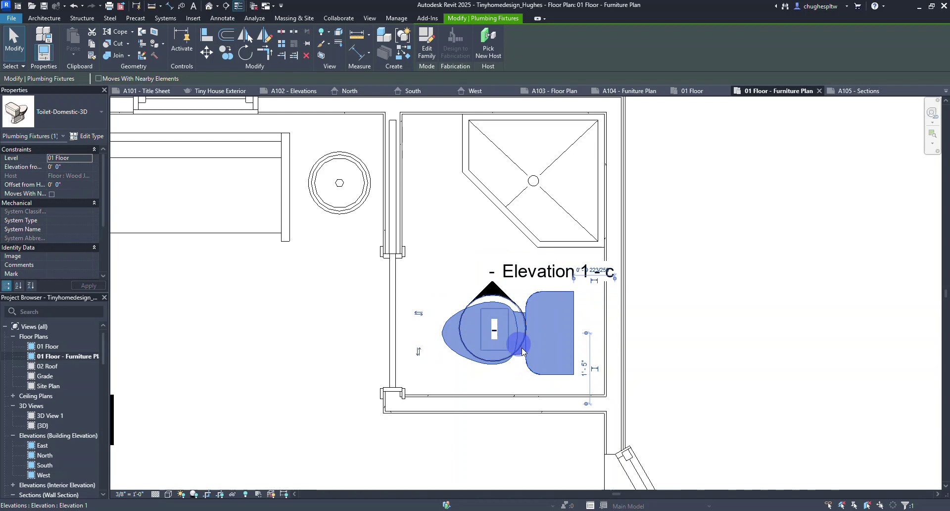
key(Escape)
click(522, 286)
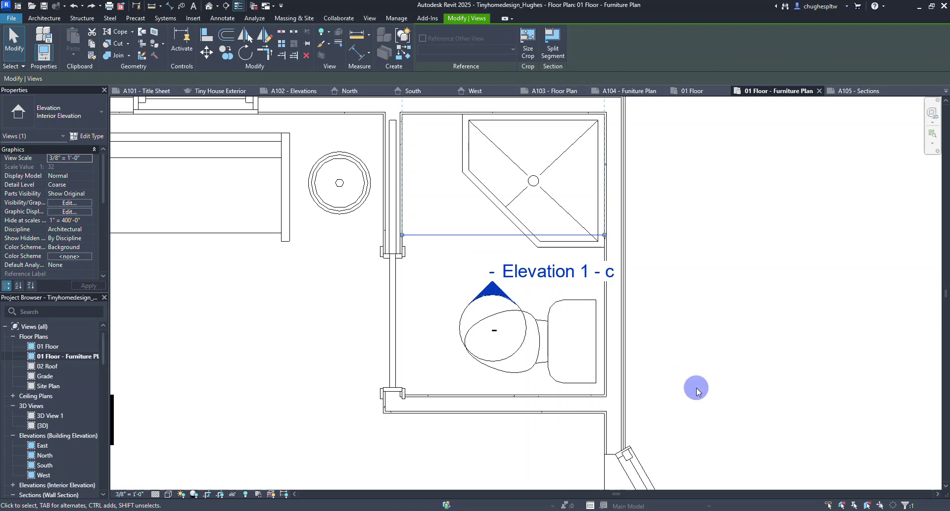
click(684, 347)
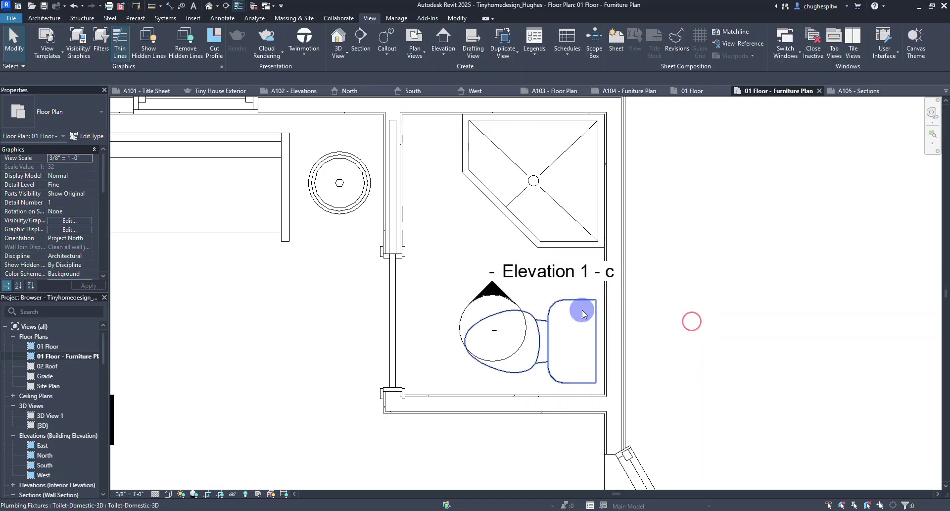
Drag the Elevation 1 - a marker up into the living room
scroll(556, 303, down, 4)
middle_drag(495, 293, 425, 307)
scroll(448, 299, up, 5)
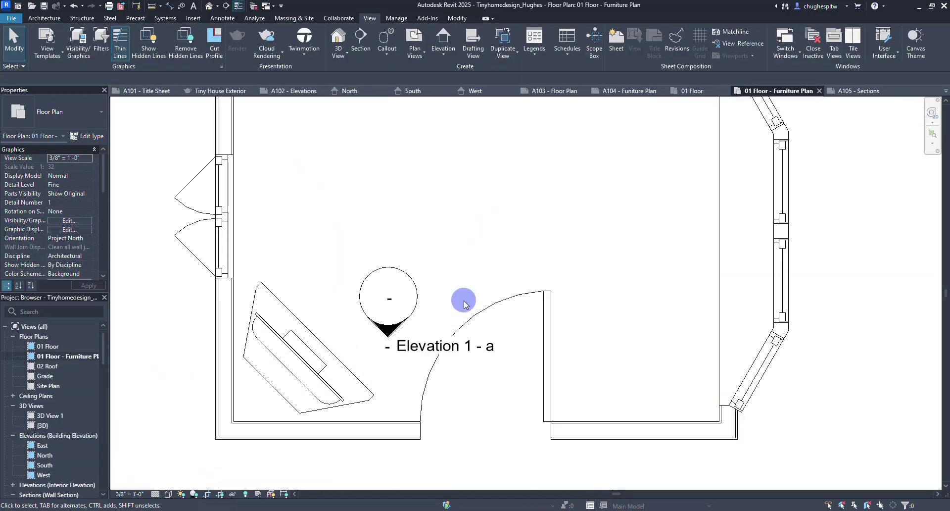
click(418, 291)
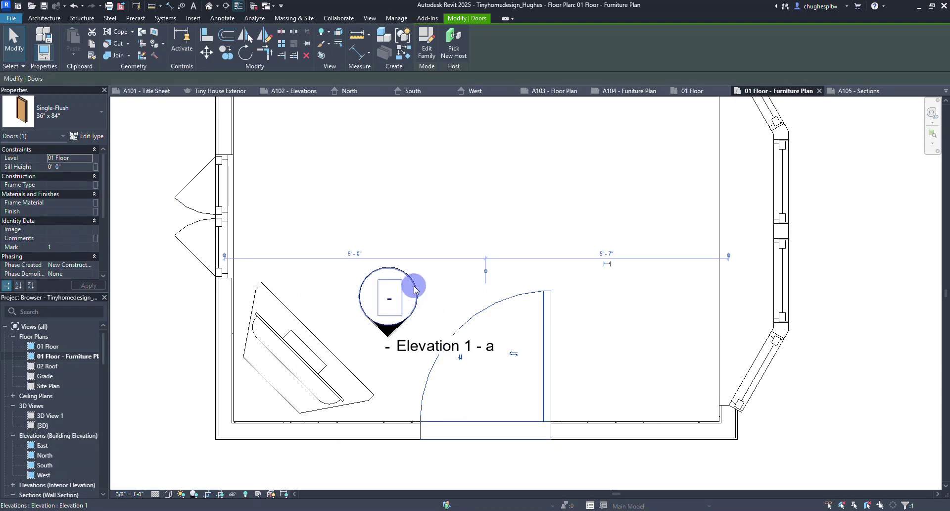
drag(418, 291, 456, 155)
scroll(473, 316, down, 2)
drag(451, 262, 465, 225)
click(565, 308)
Check the Elevation 1 - a extent and expand the Interior Elevation list in the Project Browser
click(451, 259)
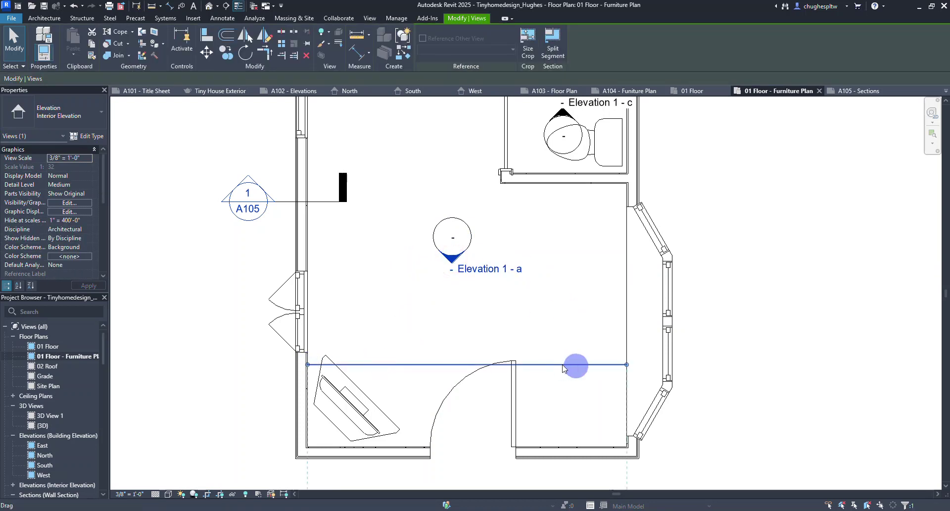
scroll(558, 255, down, 3)
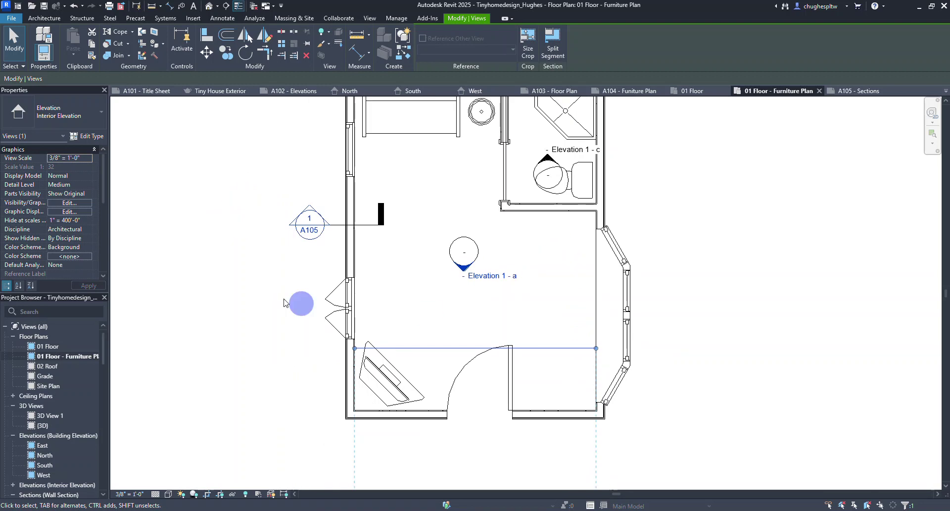
click(260, 299)
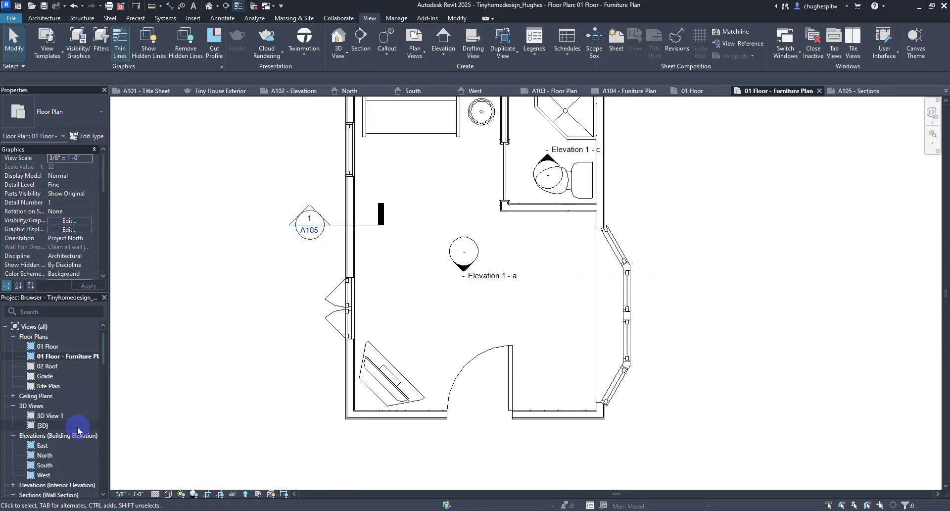
scroll(62, 402, down, 2)
scroll(62, 404, down, 1)
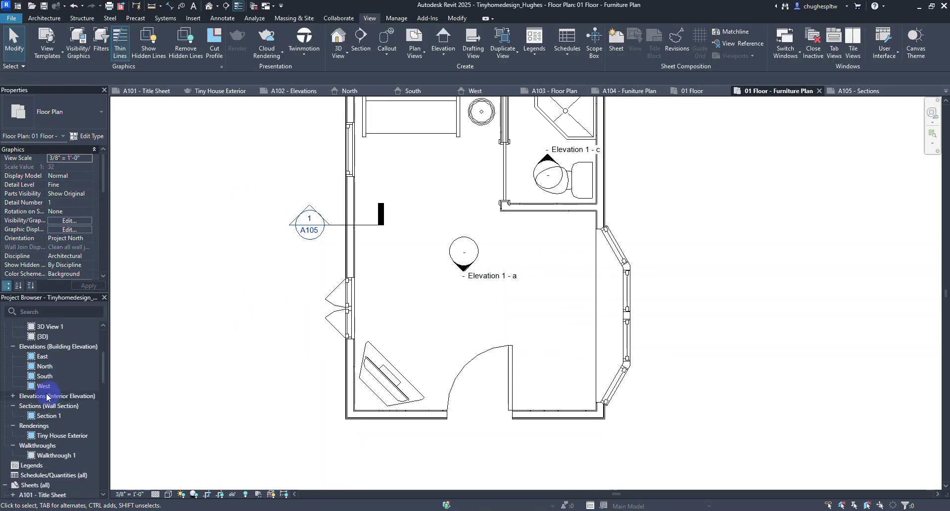
click(13, 396)
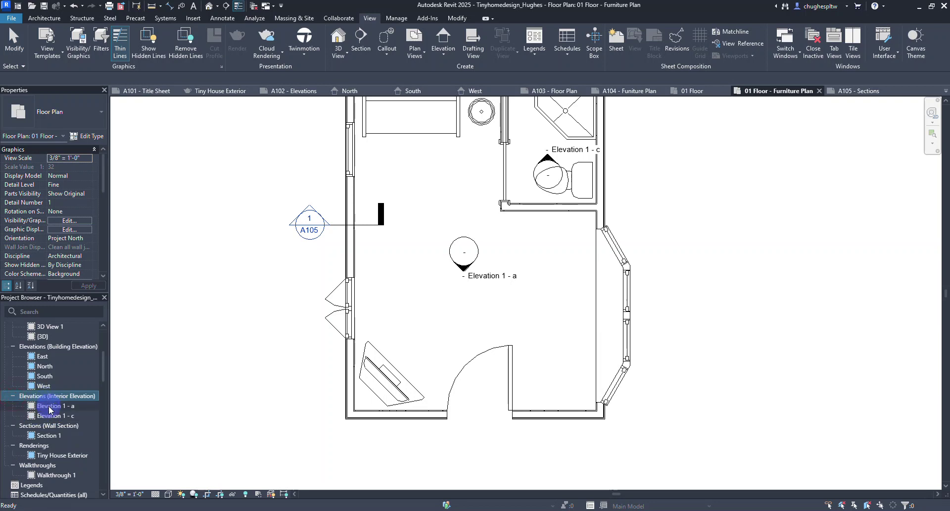
Open the Elevation 1 - a view, briefly checking Elevation 1 - c first
double_click(49, 406)
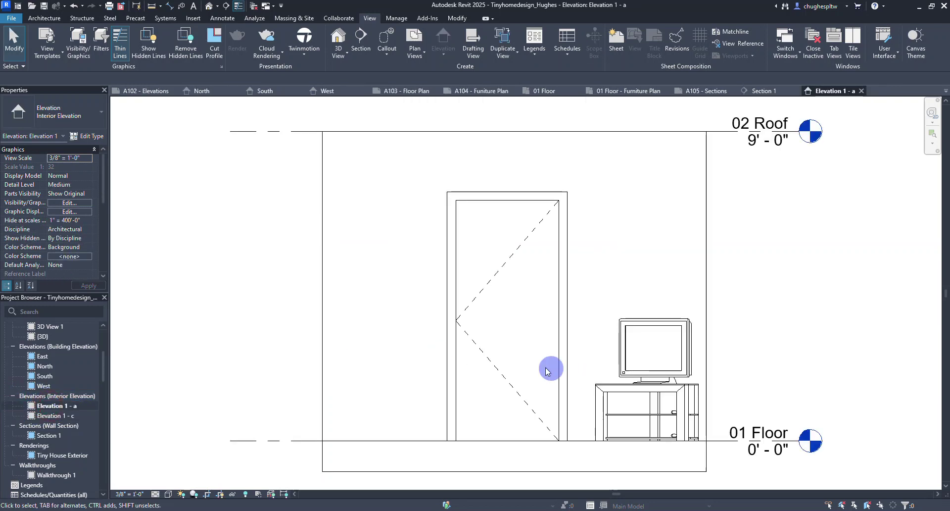
scroll(494, 345, down, 2)
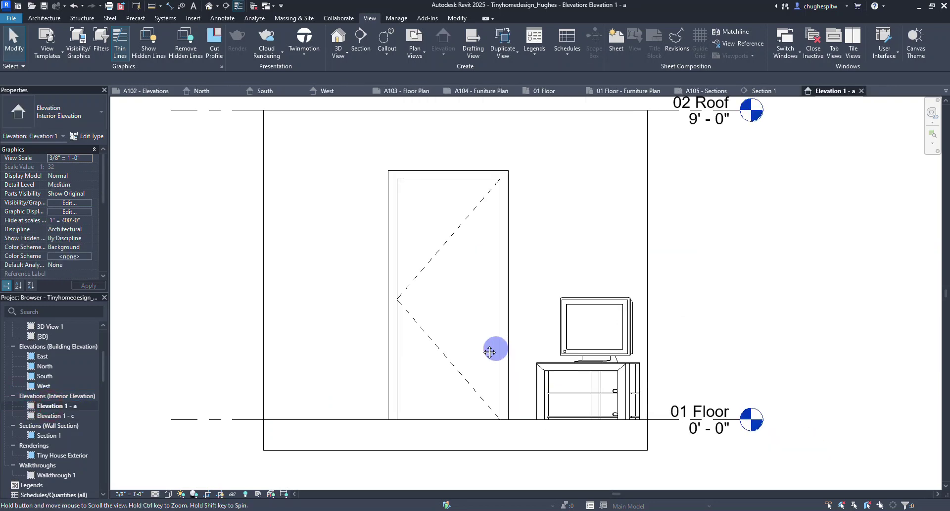
double_click(54, 415)
scroll(537, 436, up, 3)
scroll(537, 434, down, 3)
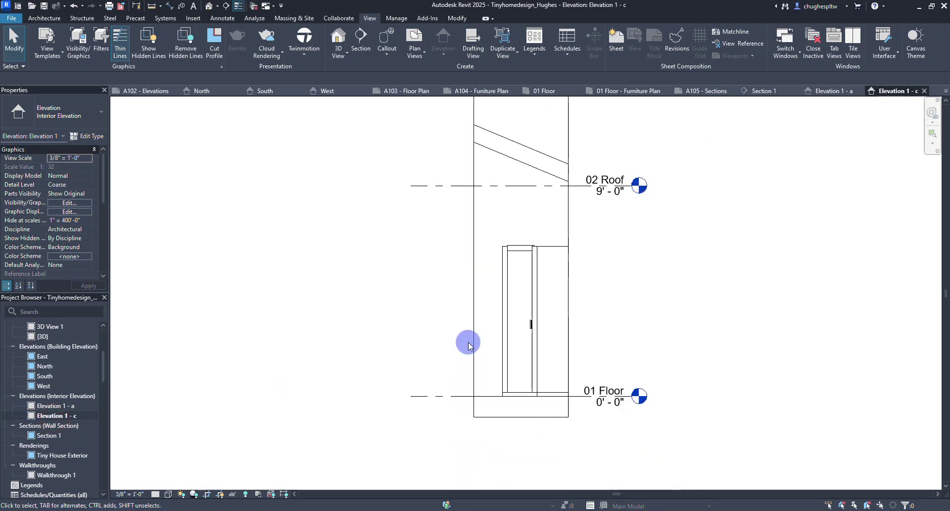
double_click(43, 405)
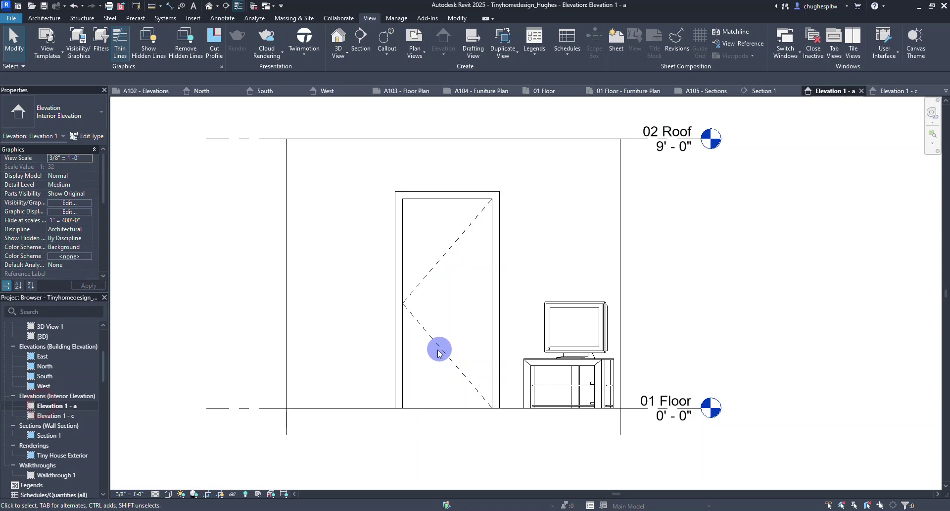
scroll(425, 356, down, 3)
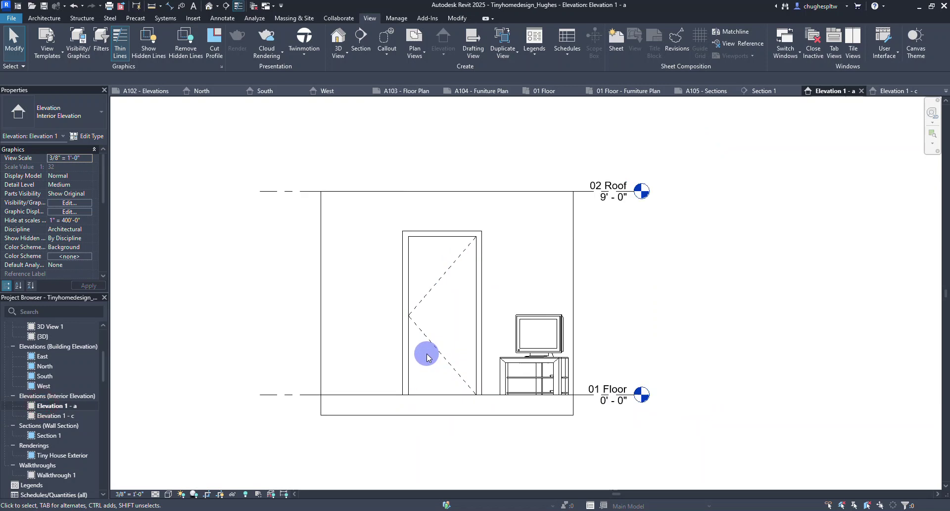
Set Elevation 1 - a to Fine detail level and Realistic visual style
click(158, 493)
click(160, 474)
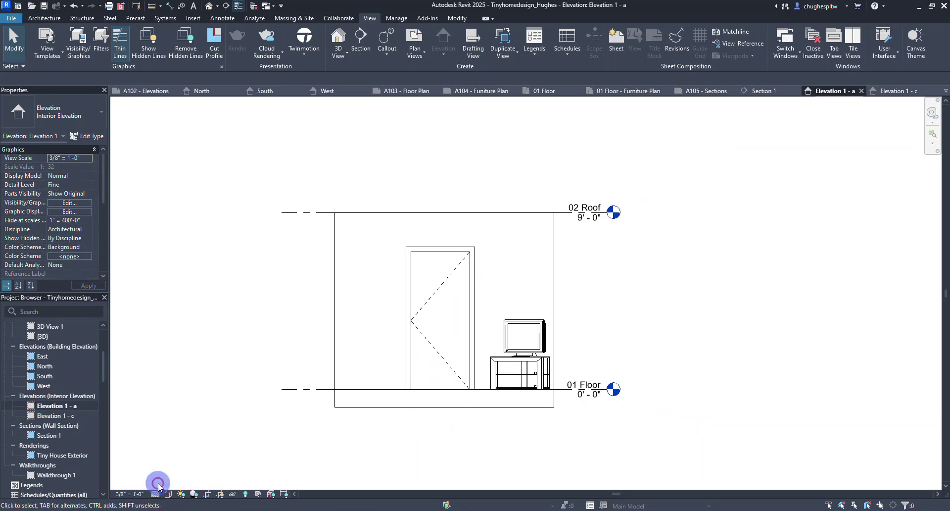
click(168, 493)
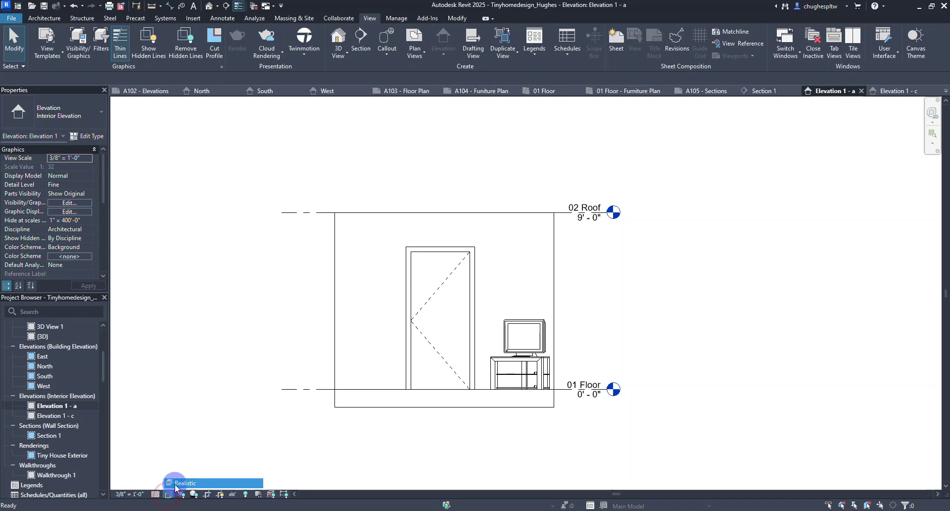
click(179, 482)
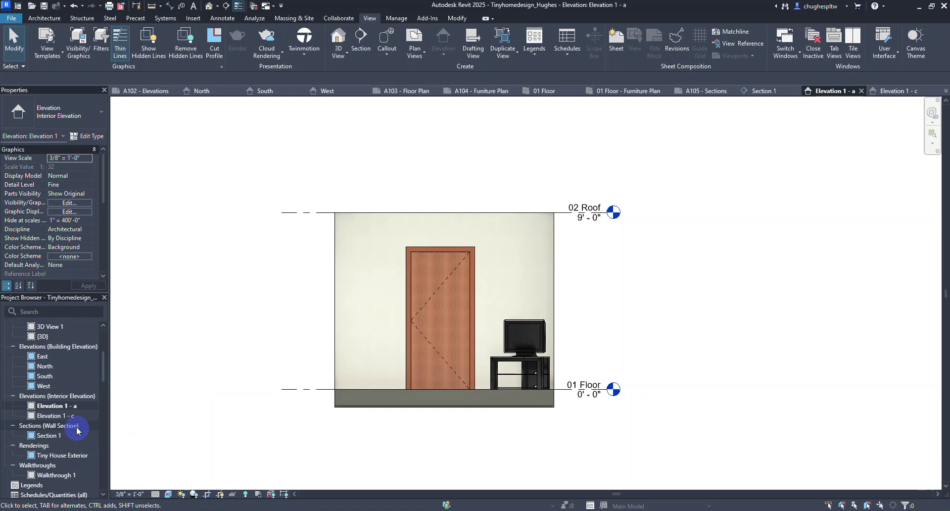
Open Elevation 1 - c and lower the top edge of its crop region
double_click(69, 416)
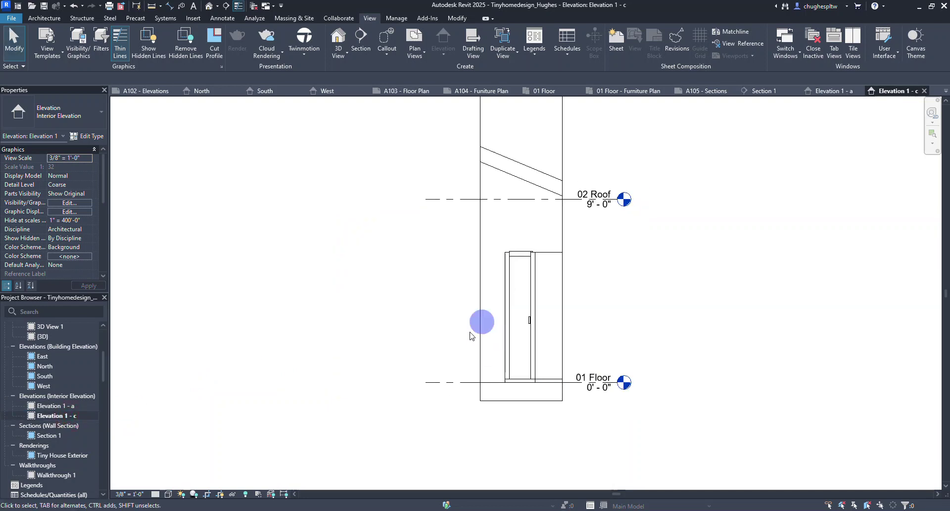
scroll(452, 347, down, 2)
click(480, 184)
drag(492, 169, 484, 261)
scroll(495, 250, up, 3)
scroll(287, 301, down, 2)
click(385, 324)
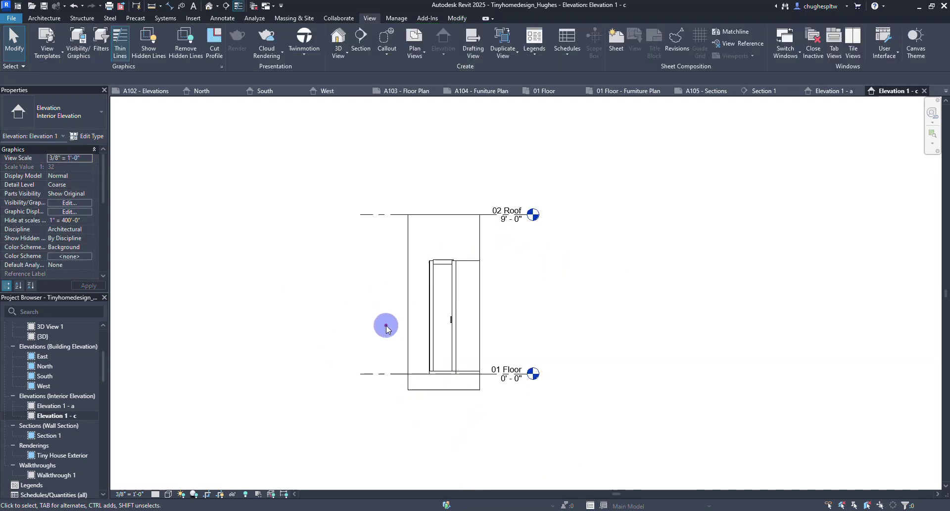
Set Elevation 1 - c to Fine detail level and Realistic visual style
click(158, 495)
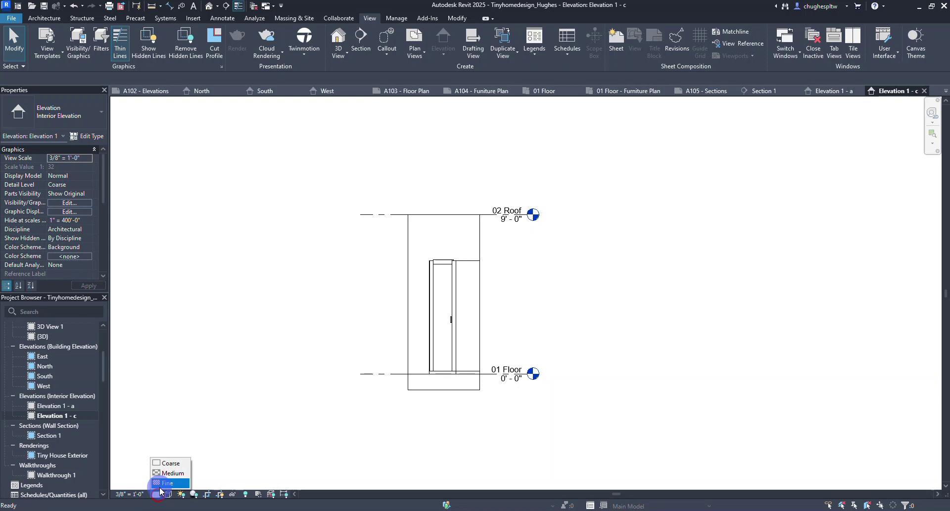
click(160, 486)
click(169, 494)
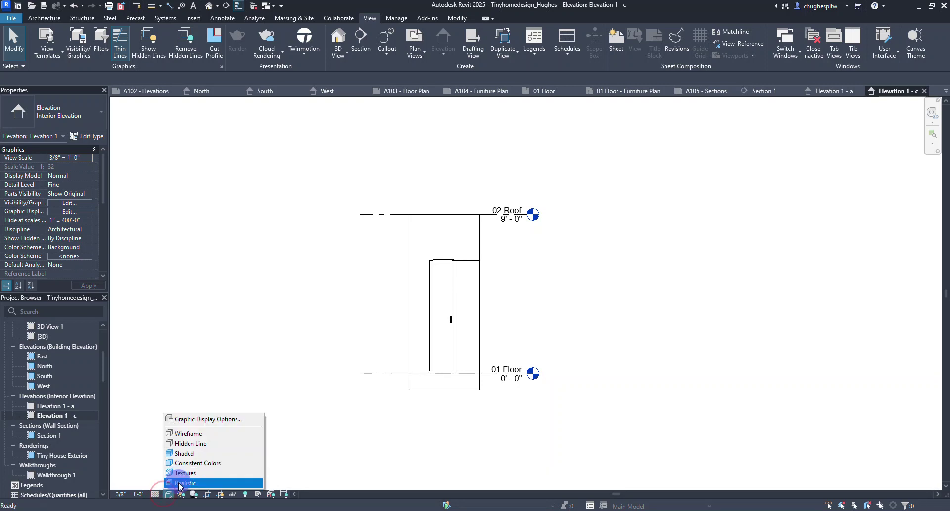
click(179, 483)
Raise the bottom of Elevation 1 - c's crop region to the 01 Floor level
scroll(476, 391, up, 3)
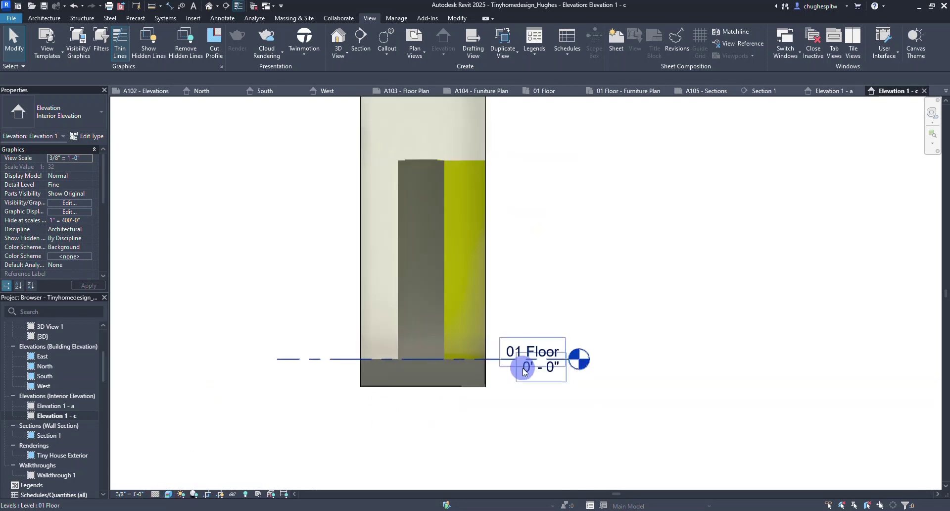
scroll(301, 352, down, 2)
middle_drag(346, 394, 315, 381)
scroll(58, 403, down, 2)
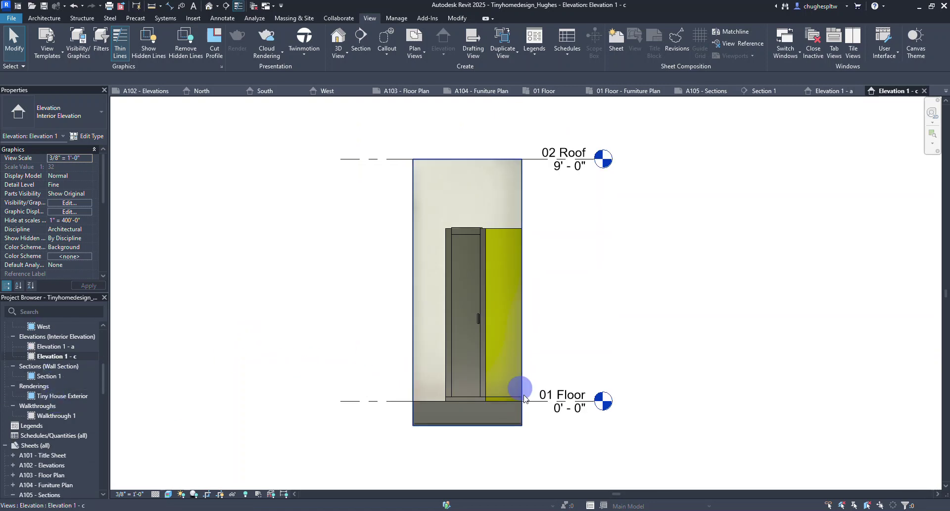
click(414, 266)
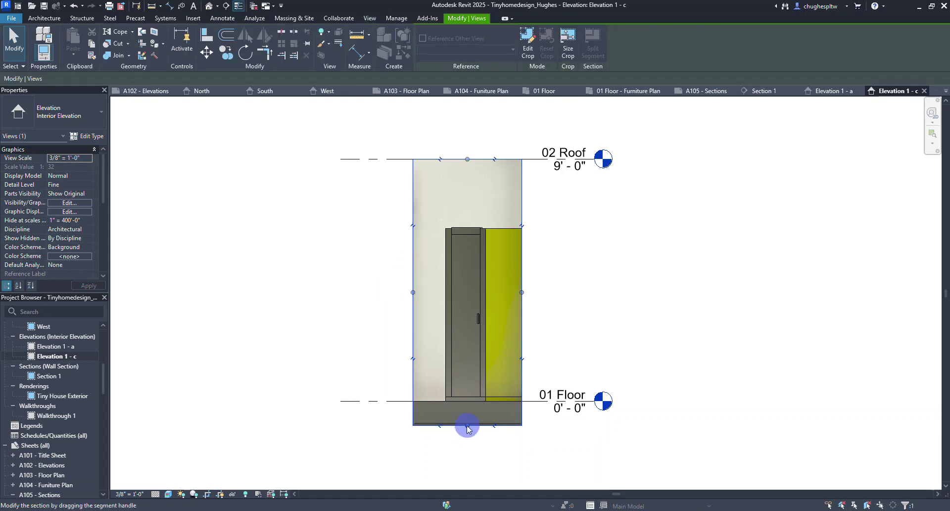
drag(467, 426, 467, 400)
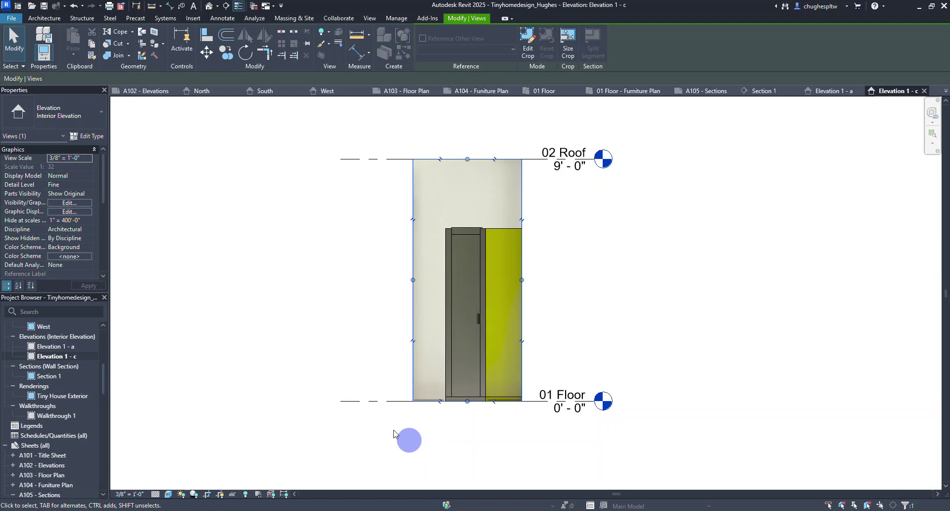
click(325, 346)
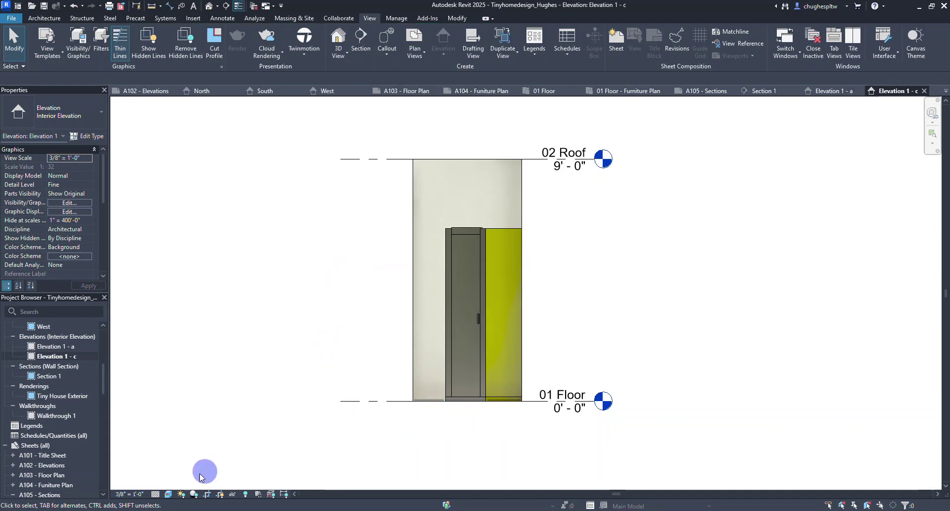
Raise the bottom of Elevation 1 - a's crop region to the floor line
double_click(55, 346)
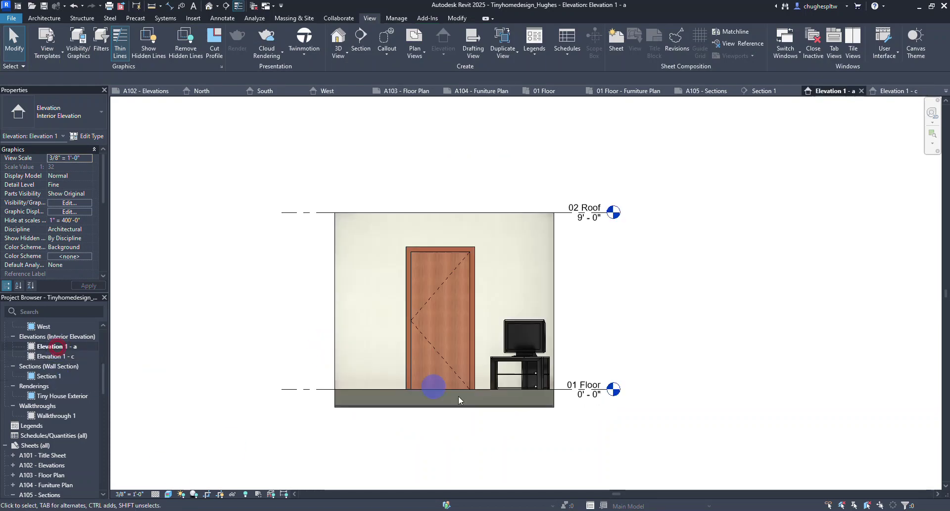
click(393, 404)
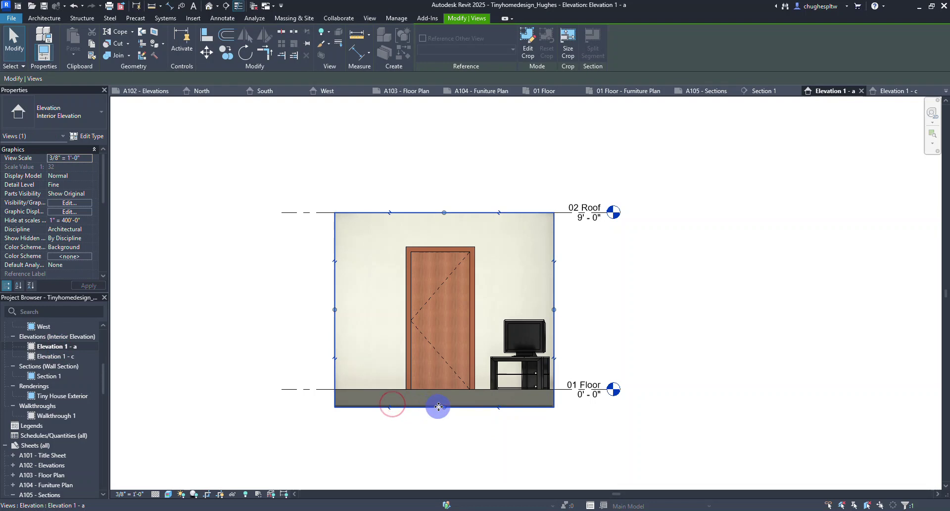
drag(443, 398, 441, 388)
key(Escape)
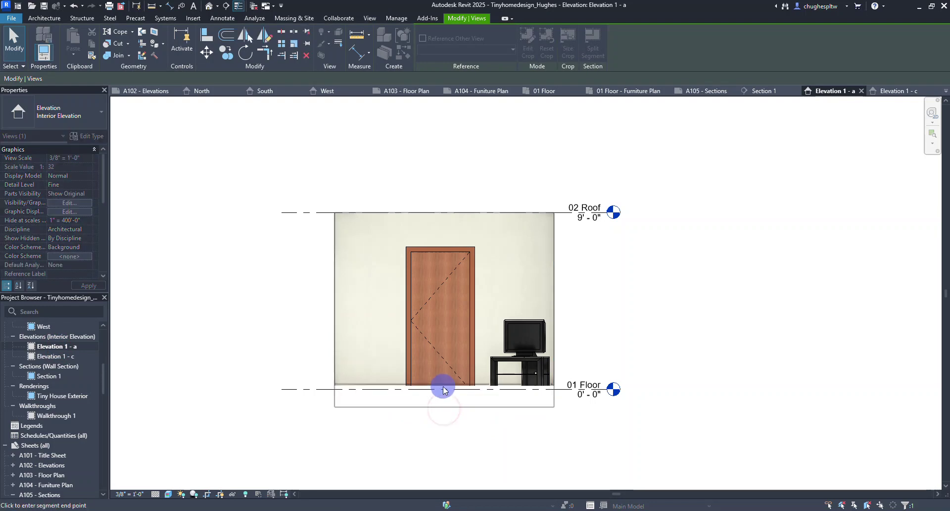
click(592, 460)
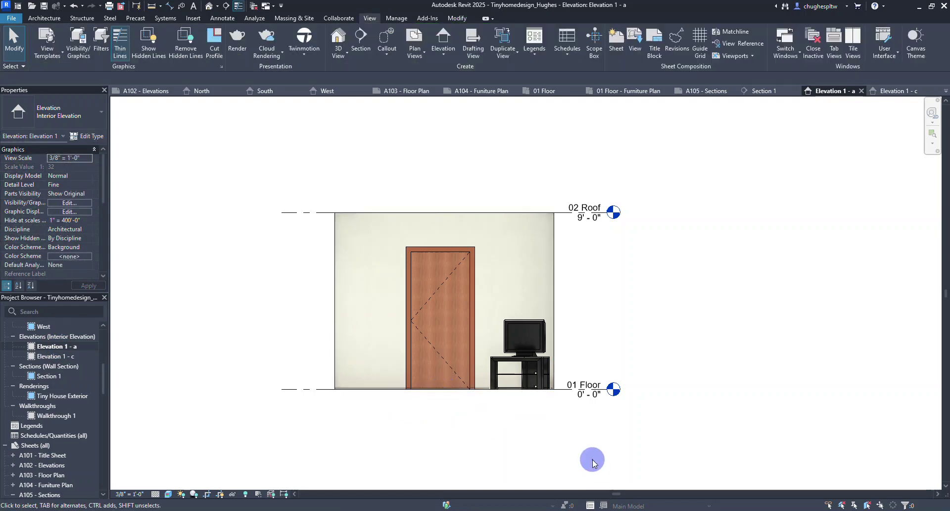
scroll(54, 396, down, 2)
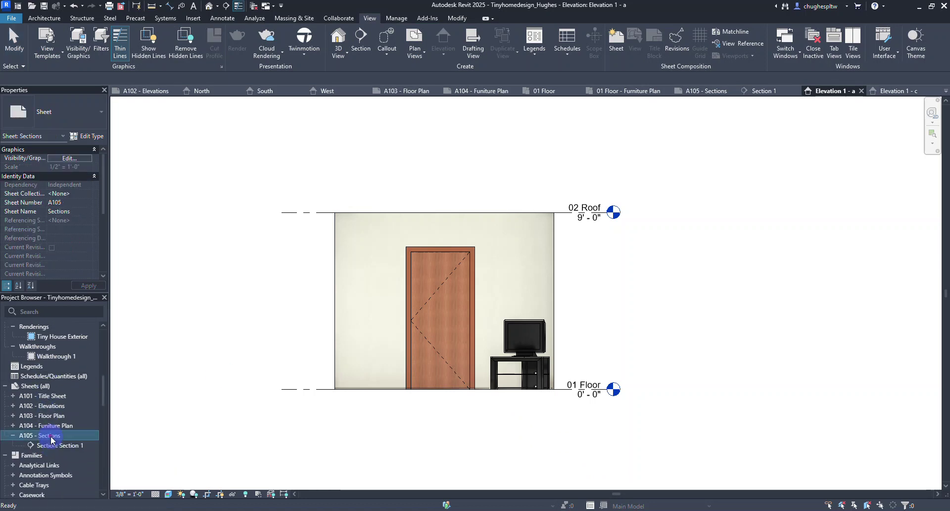
Open sheet A105 - Sections and rename Elevation 1 - a to 'Living Room'
double_click(49, 435)
scroll(64, 383, up, 2)
right_click(56, 377)
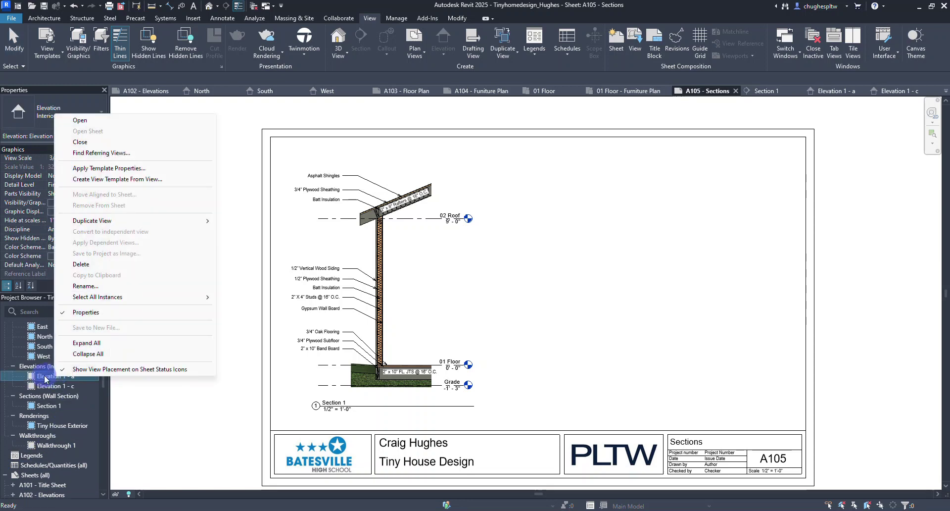
click(89, 286)
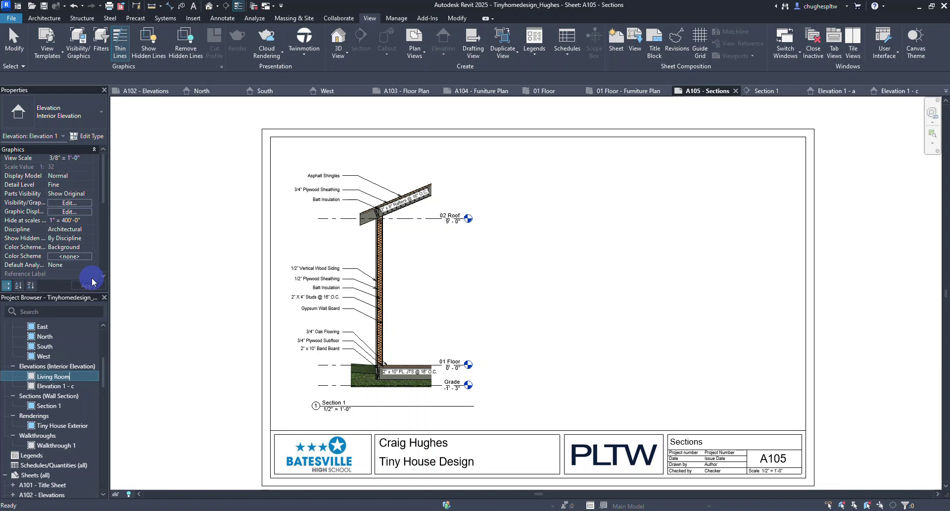
key(Return)
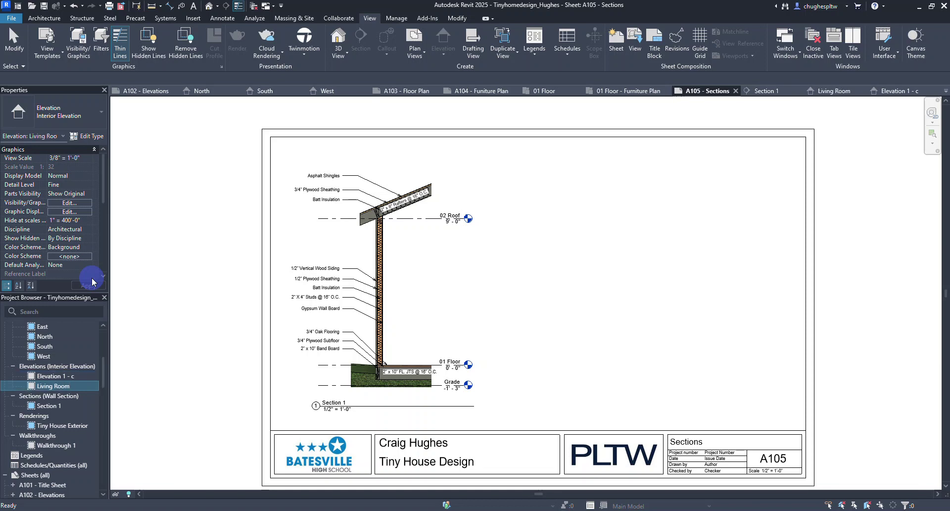
Rename interior elevation Elevation 1 - c to 'Bathroom'
right_click(50, 375)
click(79, 283)
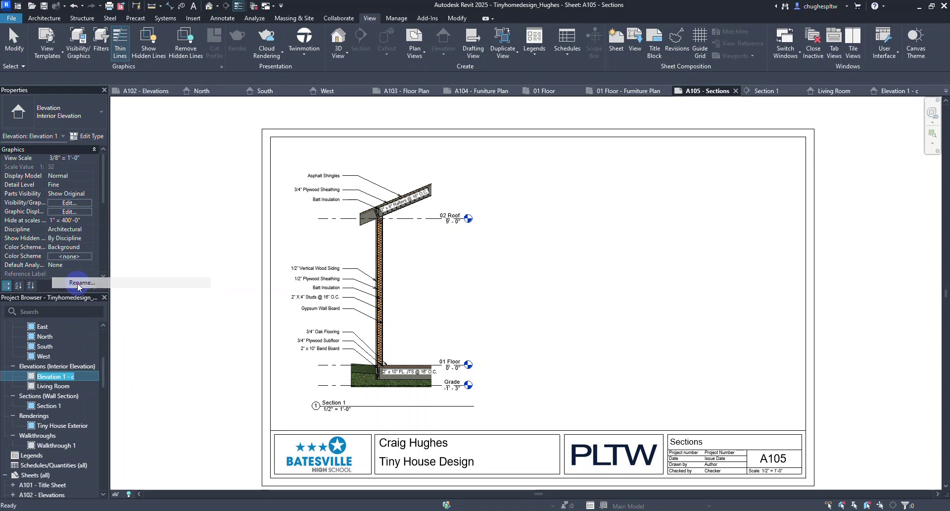
text(Bathroom)
key(Return)
Place the Living Room and Bathroom views on sheet A105, right of the wall section
drag(63, 387, 650, 219)
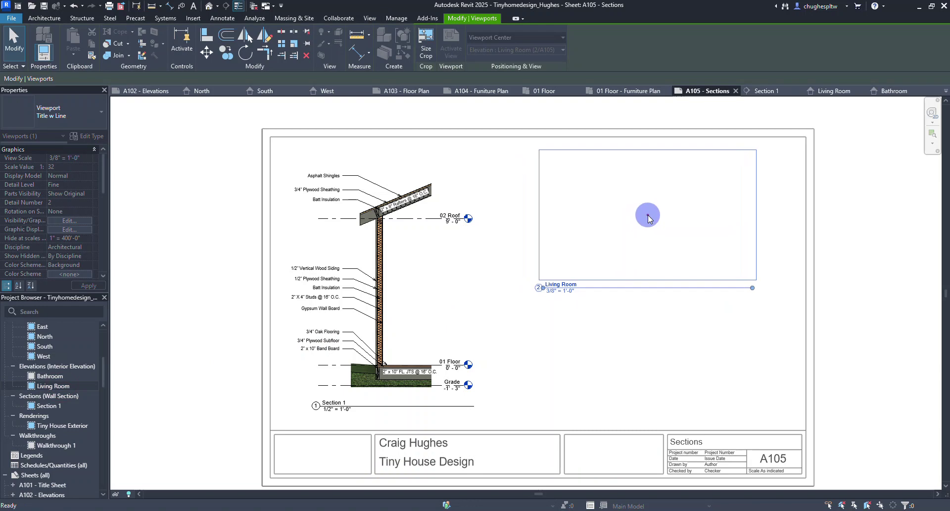
click(650, 219)
click(59, 385)
drag(62, 380, 644, 356)
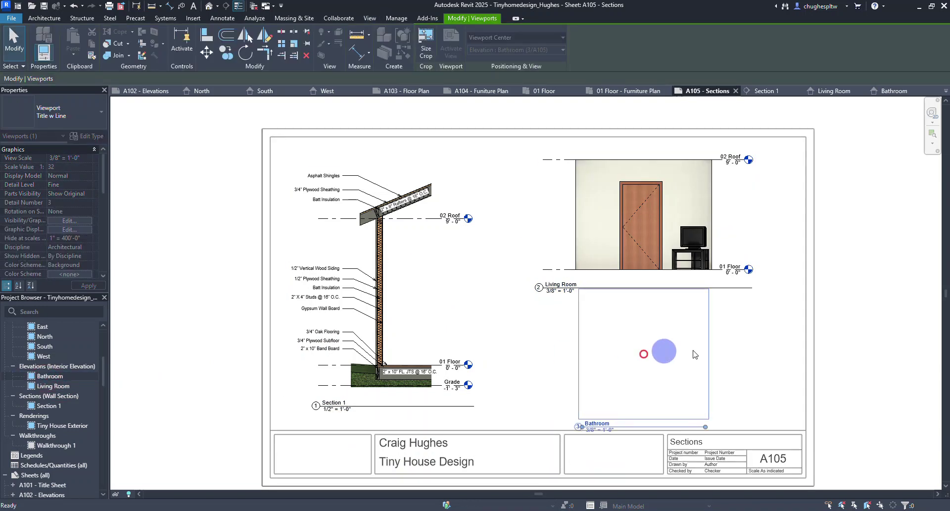
click(644, 357)
right_click(765, 324)
click(783, 31)
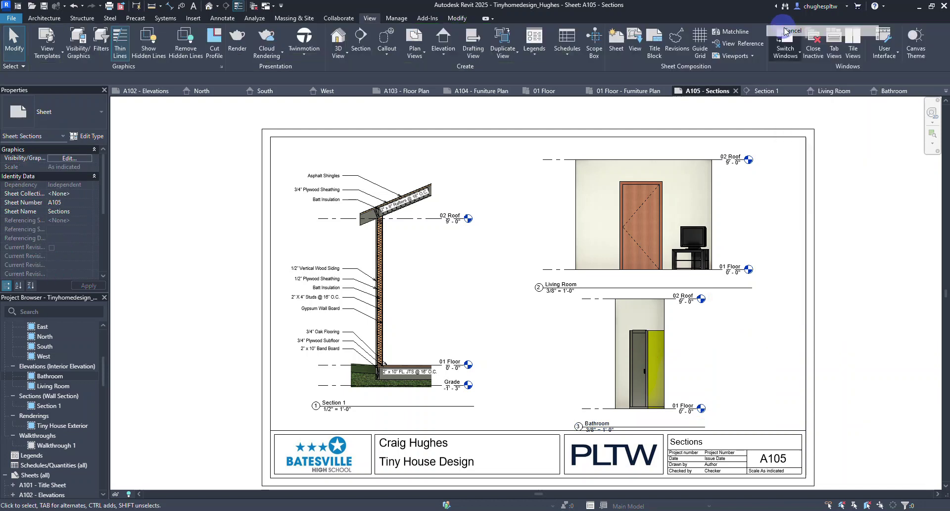
Nudge the Living Room and Bathroom viewports into a stacked arrangement
drag(649, 217, 660, 206)
click(658, 331)
drag(644, 339, 645, 333)
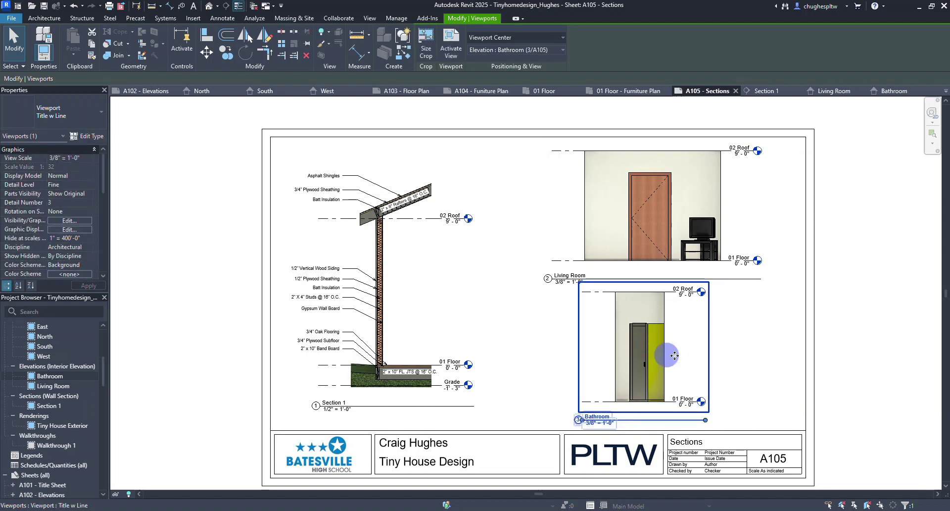
click(814, 357)
scroll(723, 370, up, 2)
scroll(723, 370, down, 2)
middle_drag(520, 324, 559, 318)
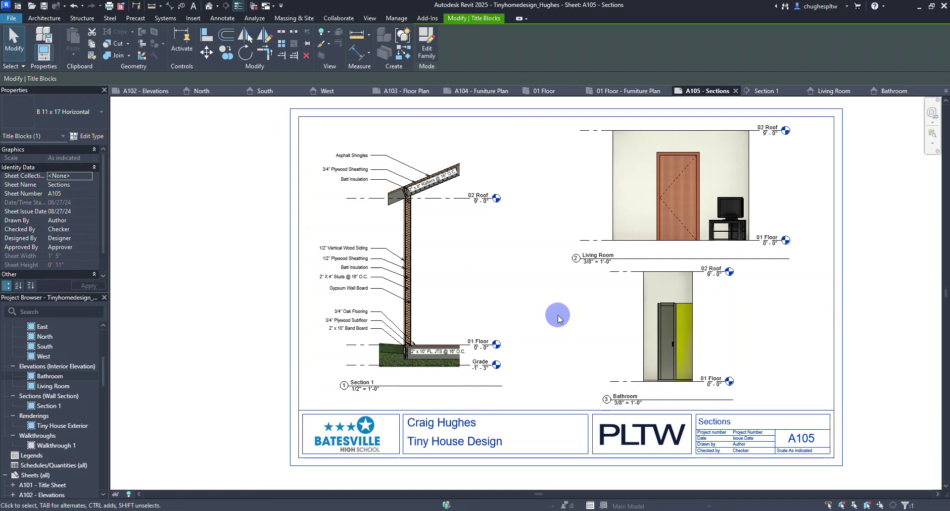